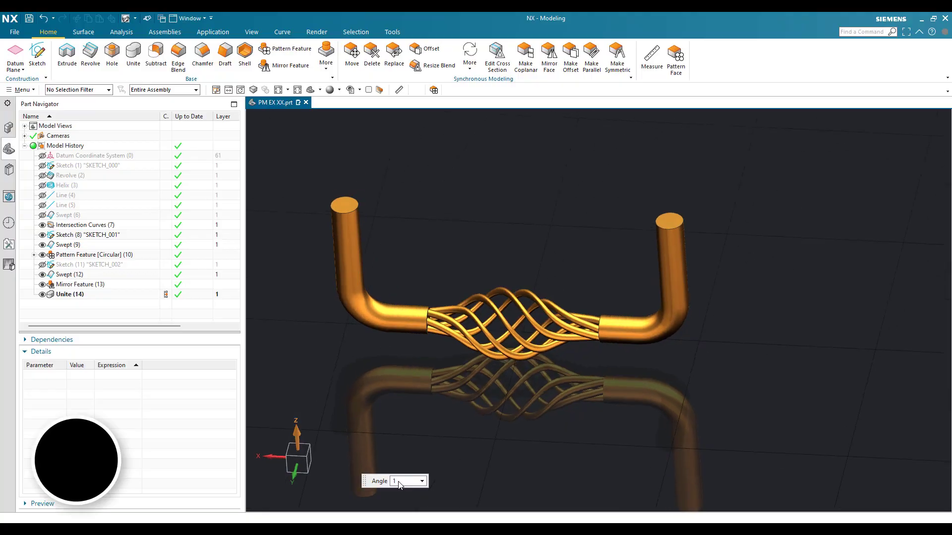
{"action": "type", "text": "1"}
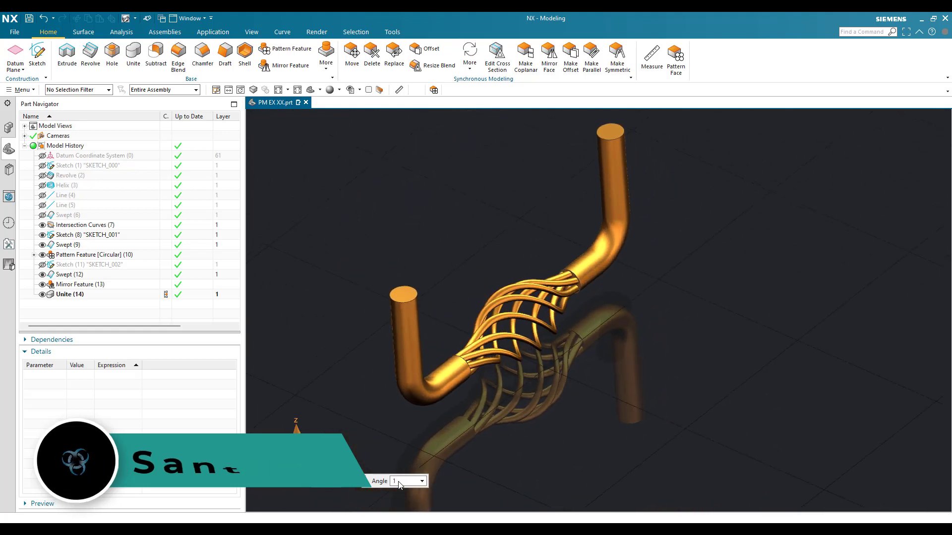
{"action": "key", "text": "BackSpace"}
{"action": "type", "text": "1"}
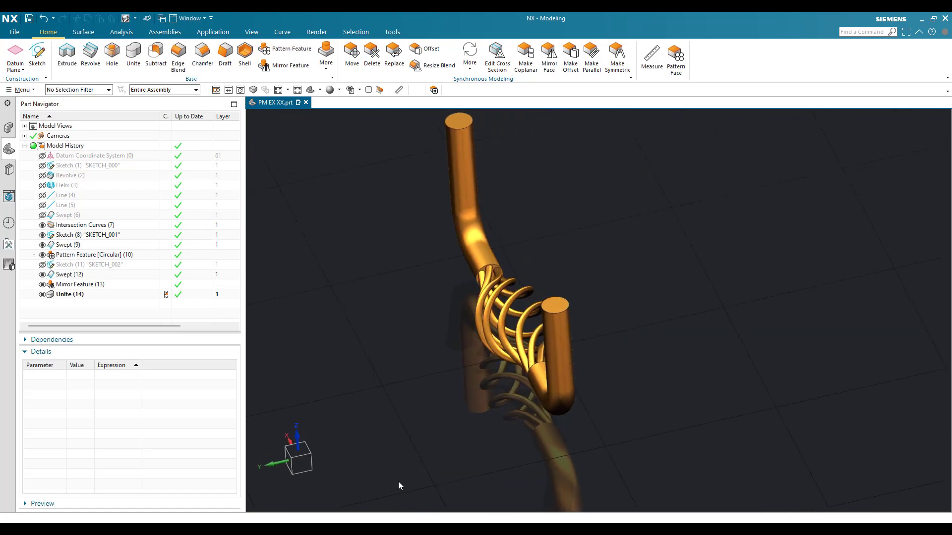
Create a new millimetre part file named model1.prt from the Model template.
{"action": "left_click", "coordinate": [19, 34]}
{"action": "left_click", "coordinate": [20, 51]}
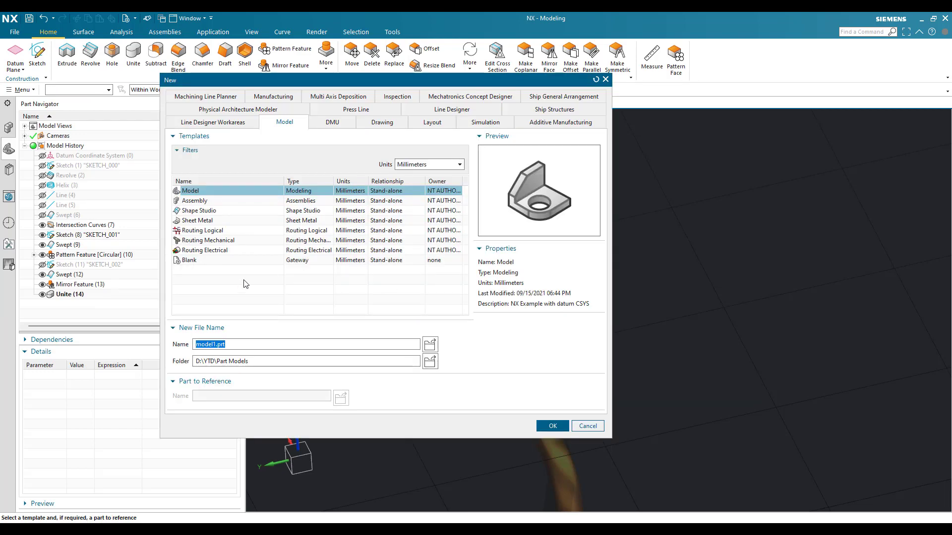
{"action": "left_click", "coordinate": [207, 194]}
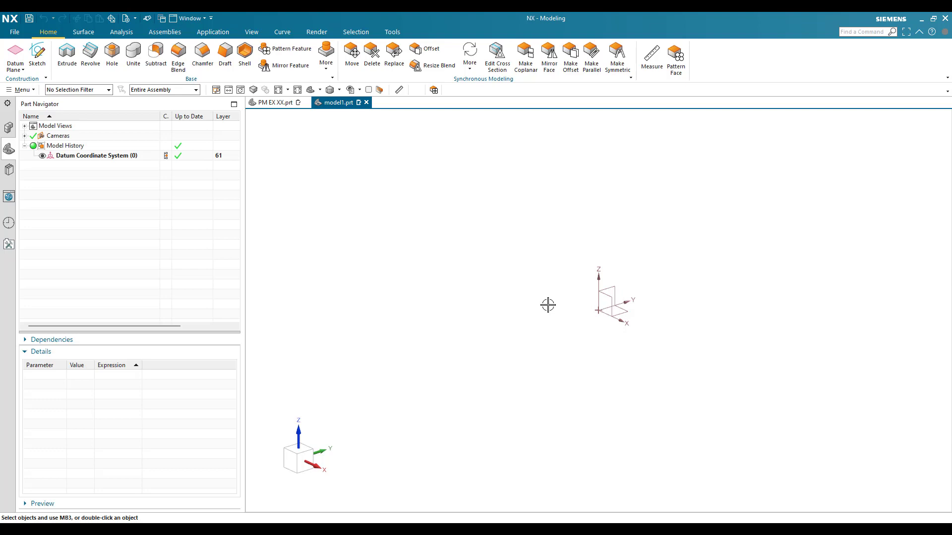
Start a sketch on the YZ plane and draw a vertical line upward from the origin.
{"action": "left_click", "coordinate": [37, 55]}
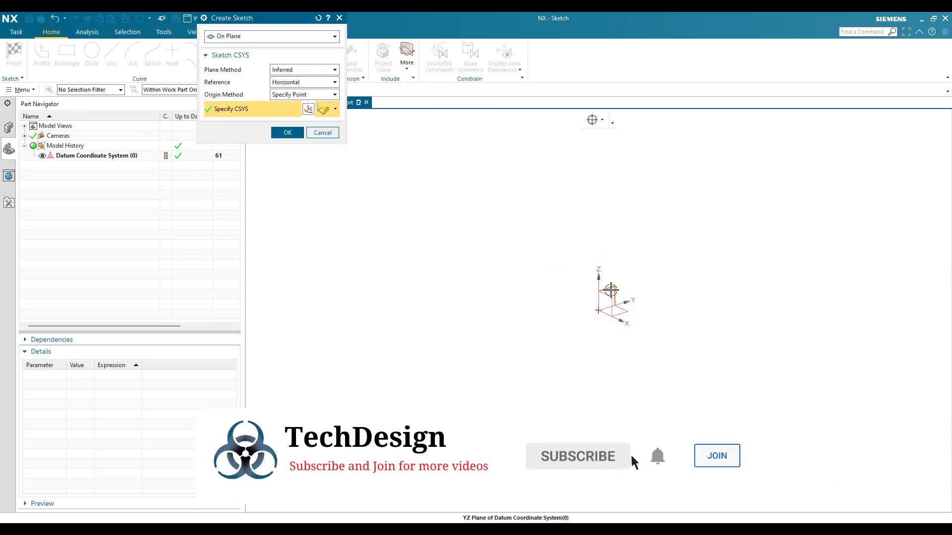
{"action": "middle_click", "coordinate": [432, 269]}
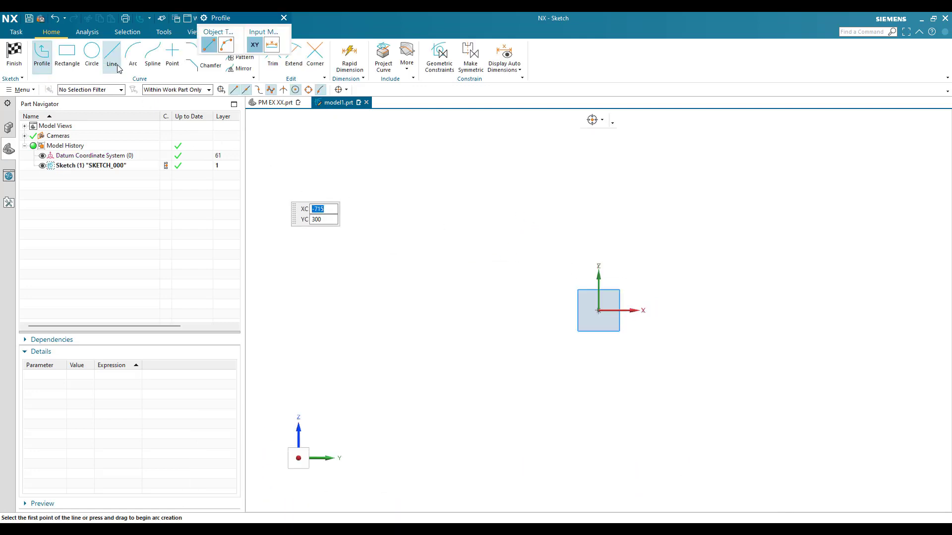
{"action": "left_click", "coordinate": [117, 68]}
{"action": "left_click", "coordinate": [598, 311]}
{"action": "left_click", "coordinate": [598, 189]}
{"action": "key", "text": "Escape"}
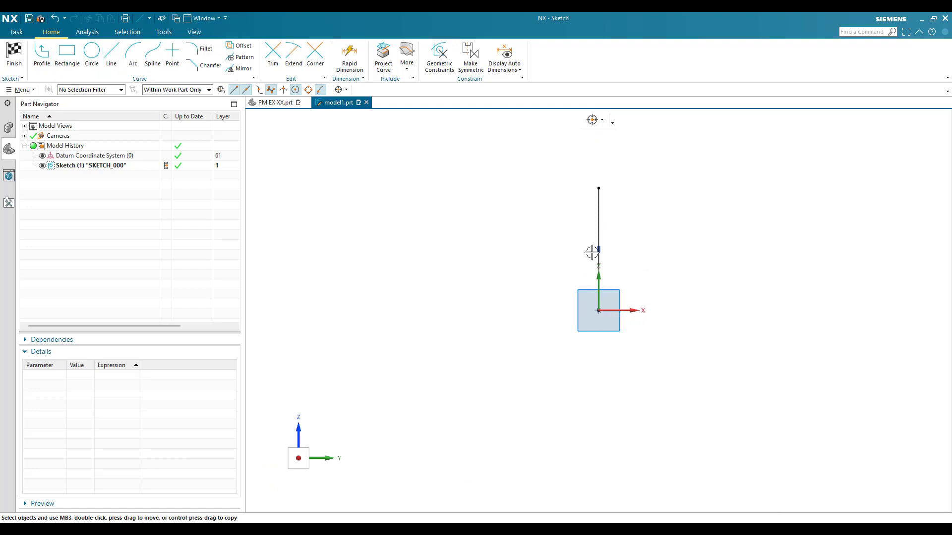
Dimension the vertical line and set its length to 180 mm.
{"action": "key", "text": "d"}
{"action": "left_click", "coordinate": [599, 219]}
{"action": "left_click", "coordinate": [545, 314]}
{"action": "type", "text": "180"}
{"action": "key", "text": "Return"}
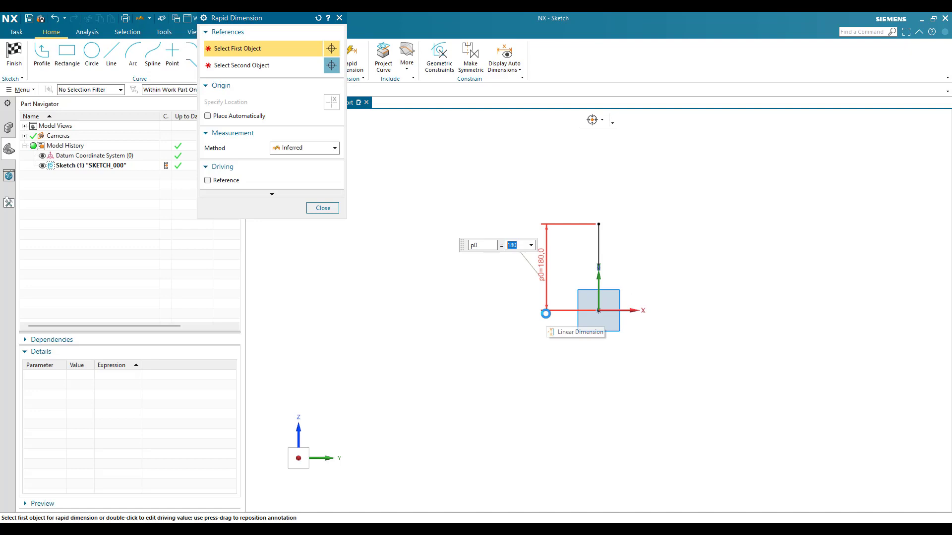
{"action": "key", "text": "Escape"}
Sketch a 100 mm horizontal line from the origin along the positive horizontal axis.
{"action": "left_click", "coordinate": [111, 54]}
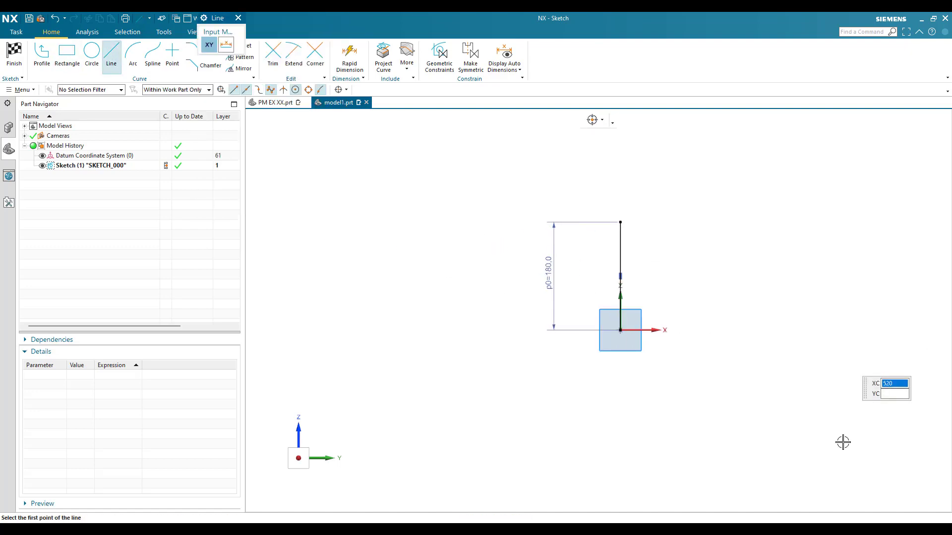
{"action": "left_click", "coordinate": [620, 329]}
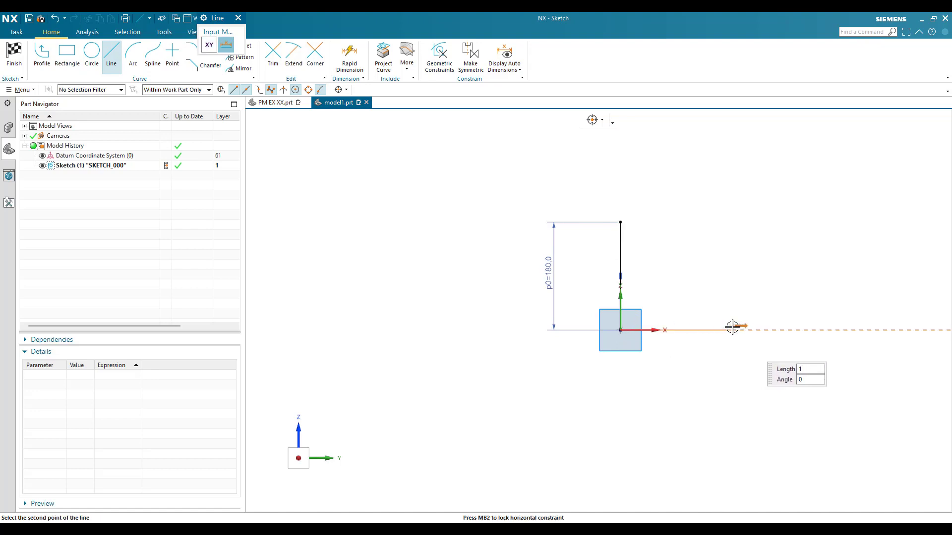
{"action": "key", "text": "Return"}
{"action": "key", "text": "Escape"}
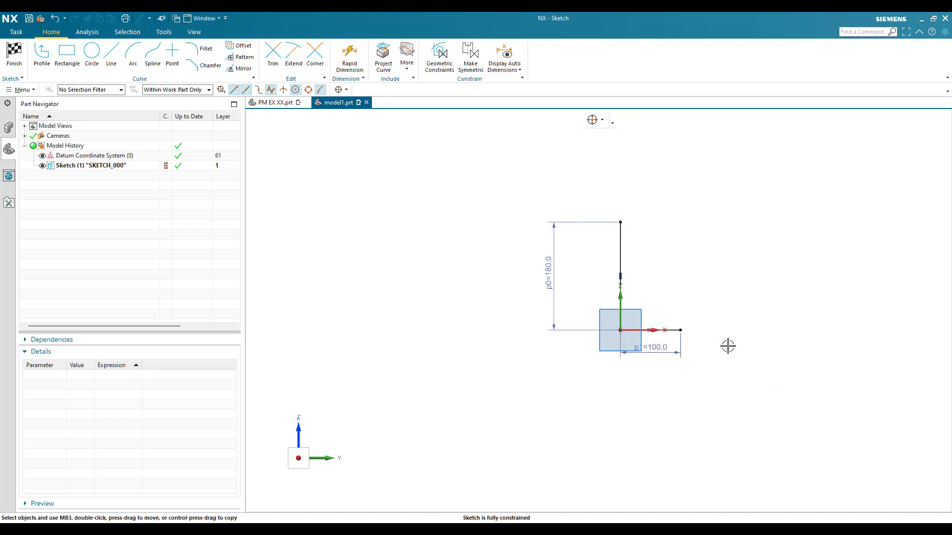
Sketch a vertical line about 25 mm up from the 100 mm line's free end, continued by a horizontal line about 30 mm outward.
{"action": "scroll", "coordinate": [728, 347], "scroll_direction": "up", "scroll_amount": 4}
{"action": "middle_click_drag", "start_coordinate": [711, 346], "coordinate": [654, 379], "text": "shift"}
{"action": "scroll", "coordinate": [654, 380], "scroll_direction": "down", "scroll_amount": 2}
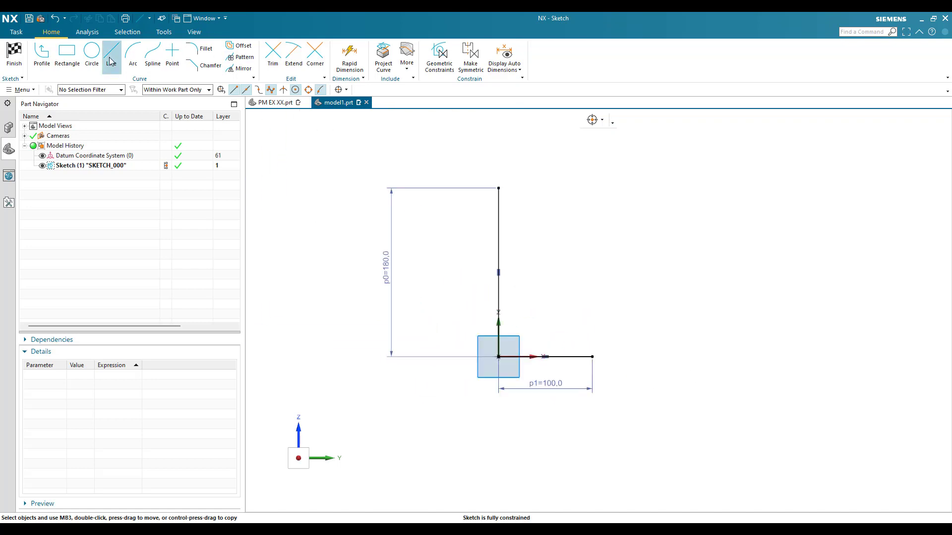
{"action": "key", "text": "l"}
{"action": "left_click", "coordinate": [592, 356]}
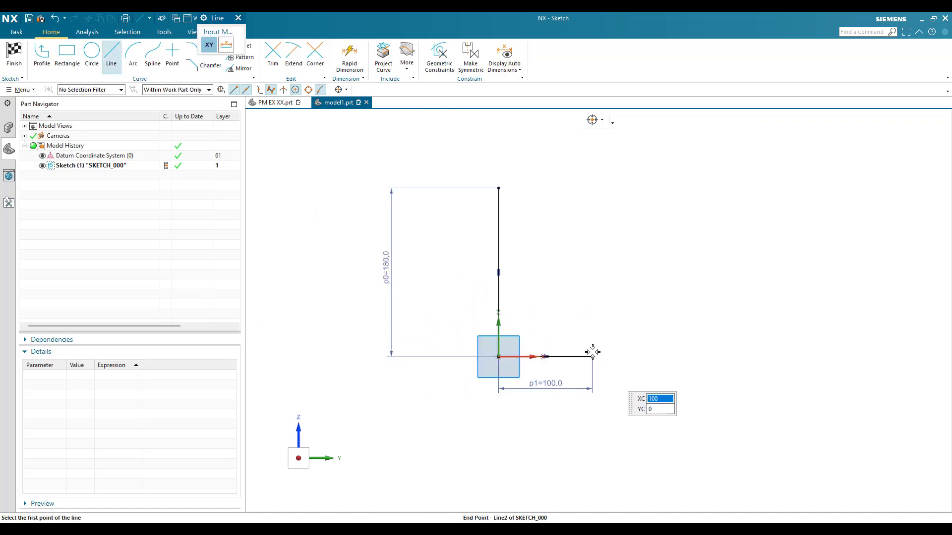
{"action": "left_click", "coordinate": [592, 335]}
{"action": "left_click", "coordinate": [592, 334]}
{"action": "left_click", "coordinate": [620, 333]}
{"action": "scroll", "coordinate": [509, 296], "scroll_direction": "down", "scroll_amount": 3}
{"action": "scroll", "coordinate": [579, 309], "scroll_direction": "up", "scroll_amount": 3}
{"action": "key", "text": "Escape"}
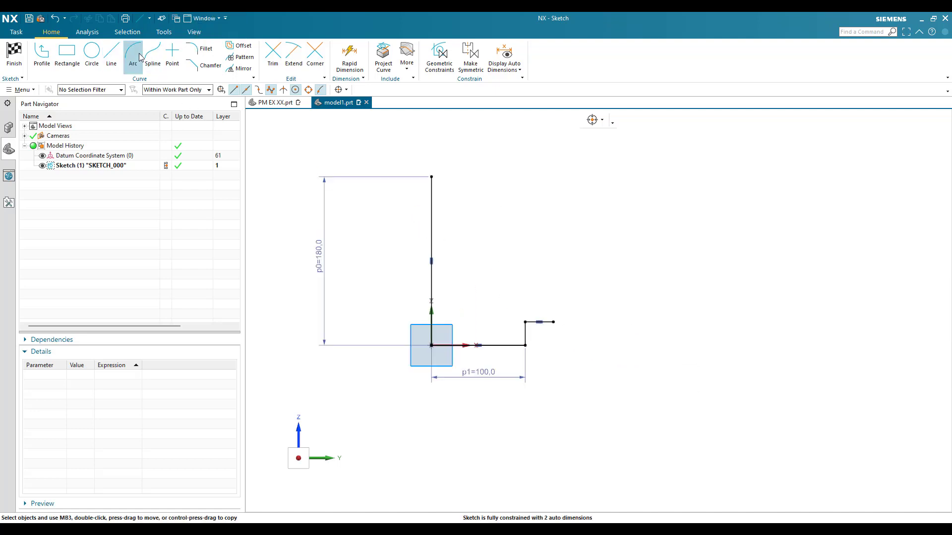
Sketch an upward-curving arc of about 261 mm radius tangent to the short horizontal line, followed by a tangent arc bulging upward.
{"action": "key", "text": "a"}
{"action": "left_click", "coordinate": [553, 322]}
{"action": "left_click", "coordinate": [722, 255]}
{"action": "left_click", "coordinate": [521, 357]}
{"action": "scroll", "coordinate": [511, 355], "scroll_direction": "down", "scroll_amount": 3}
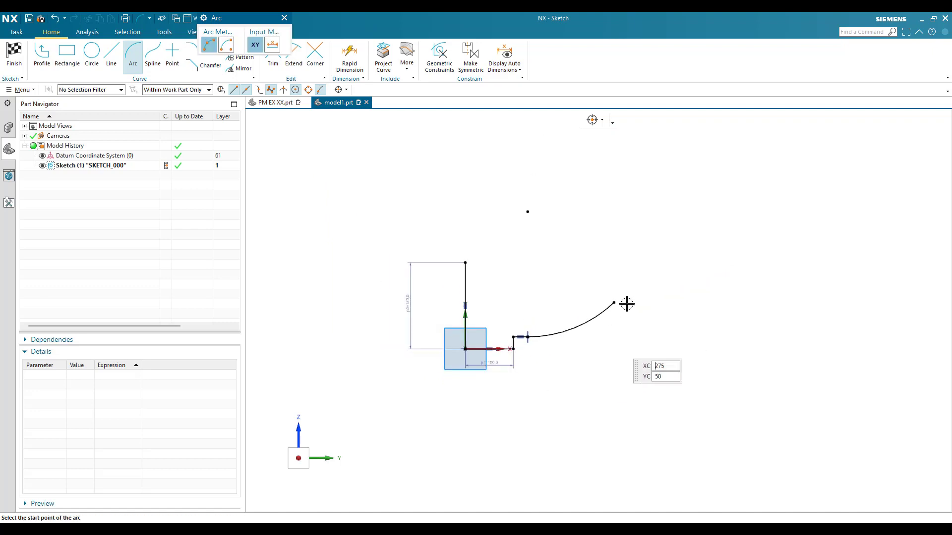
{"action": "left_click", "coordinate": [779, 302]}
{"action": "left_click", "coordinate": [586, 327]}
{"action": "scroll", "coordinate": [611, 348], "scroll_direction": "down", "scroll_amount": 1}
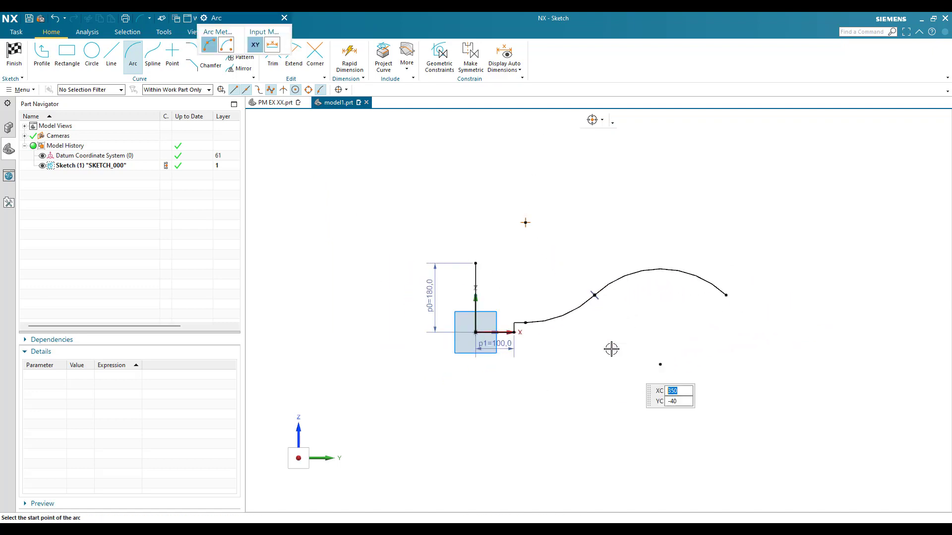
{"action": "key", "text": "Escape"}
{"action": "scroll", "coordinate": [579, 330], "scroll_direction": "up", "scroll_amount": 2}
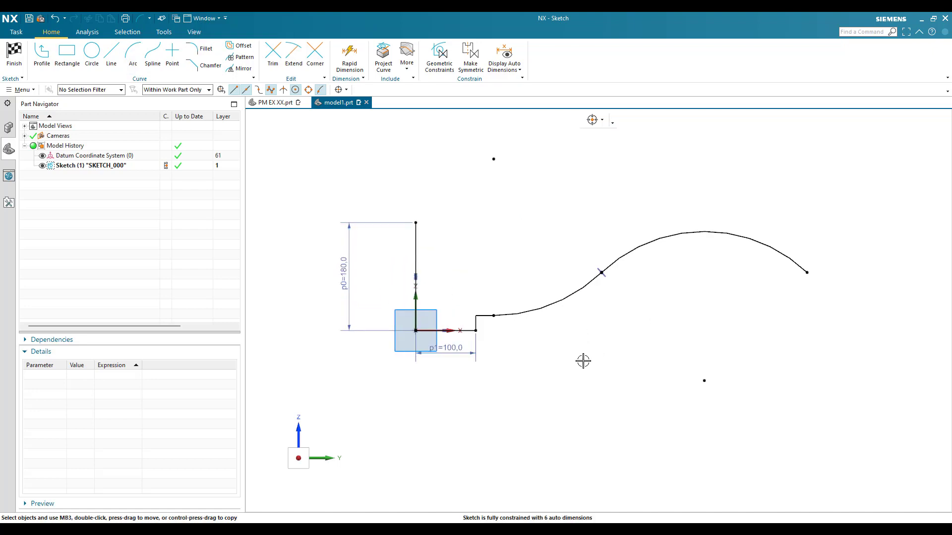
Dimension the step's two short lines, setting the vertical one to 12 mm and the horizontal one to 15 mm.
{"action": "scroll", "coordinate": [465, 366], "scroll_direction": "up", "scroll_amount": 5}
{"action": "middle_click_drag", "start_coordinate": [523, 333], "coordinate": [606, 423], "text": "shift"}
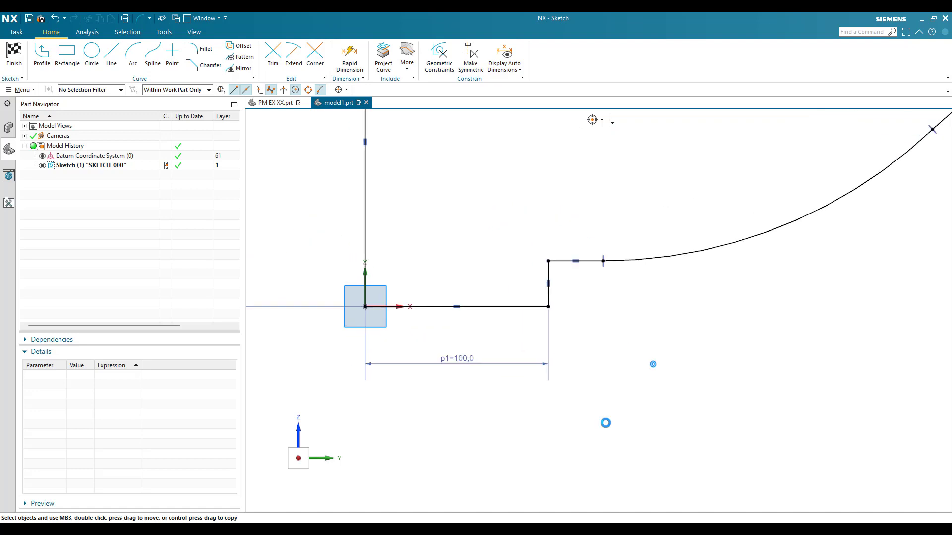
{"action": "key", "text": "d"}
{"action": "left_click", "coordinate": [575, 312]}
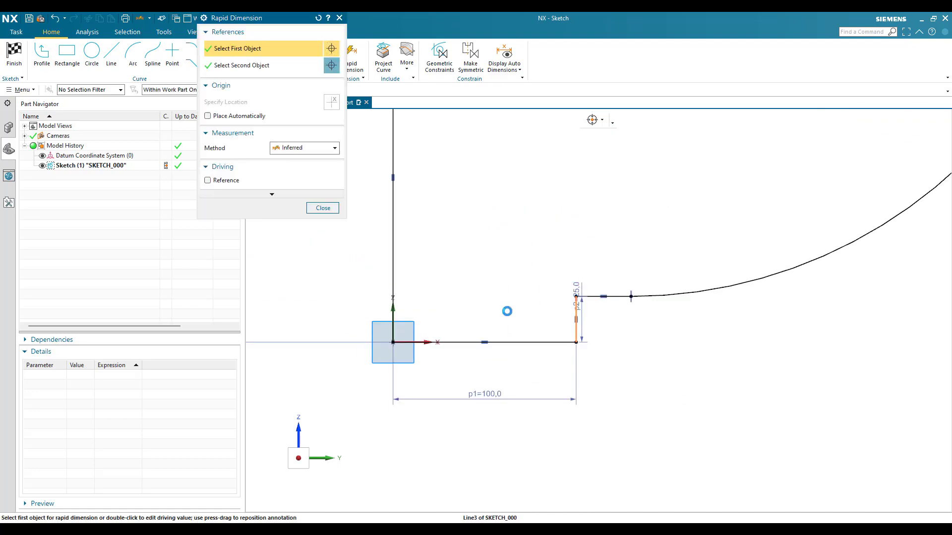
{"action": "left_click", "coordinate": [535, 348]}
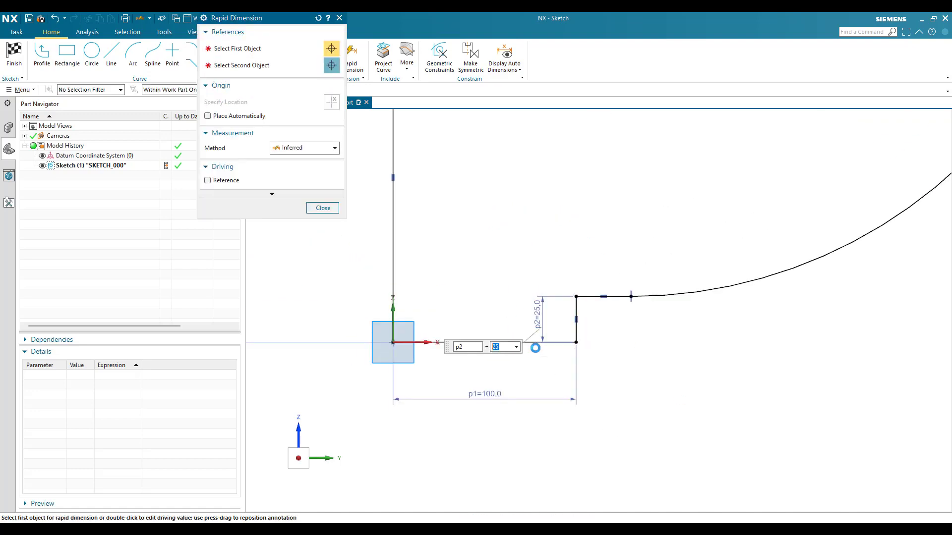
{"action": "type", "text": "12"}
{"action": "key", "text": "Return"}
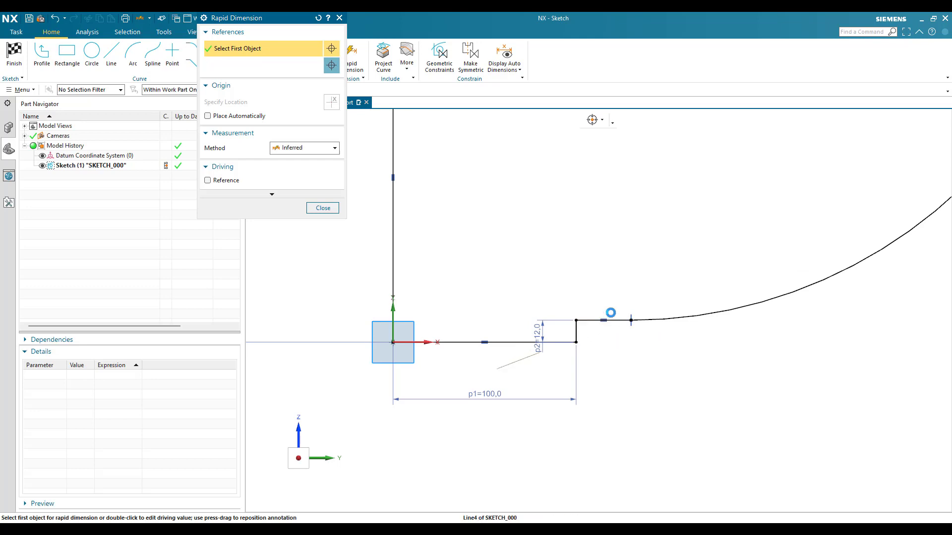
{"action": "left_click", "coordinate": [610, 320]}
{"action": "left_click", "coordinate": [613, 324]}
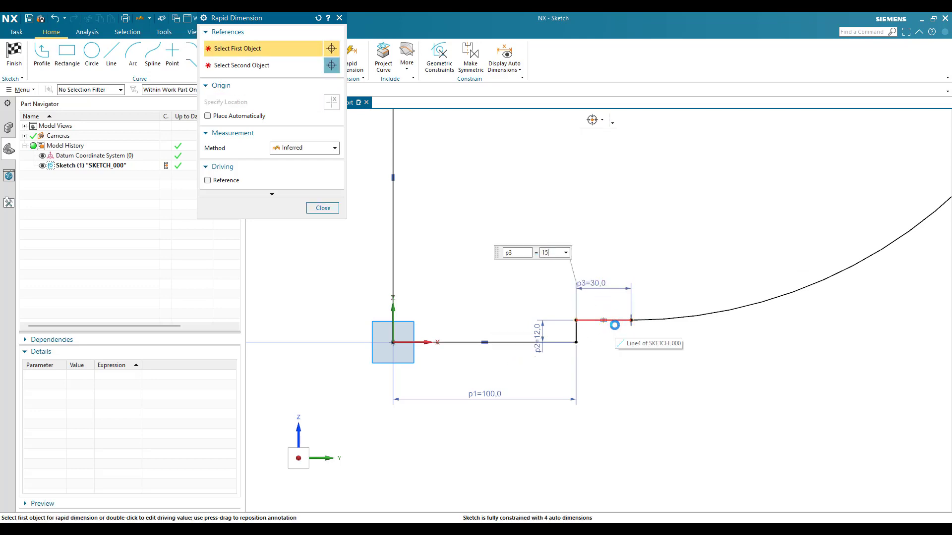
{"action": "key", "text": "Return"}
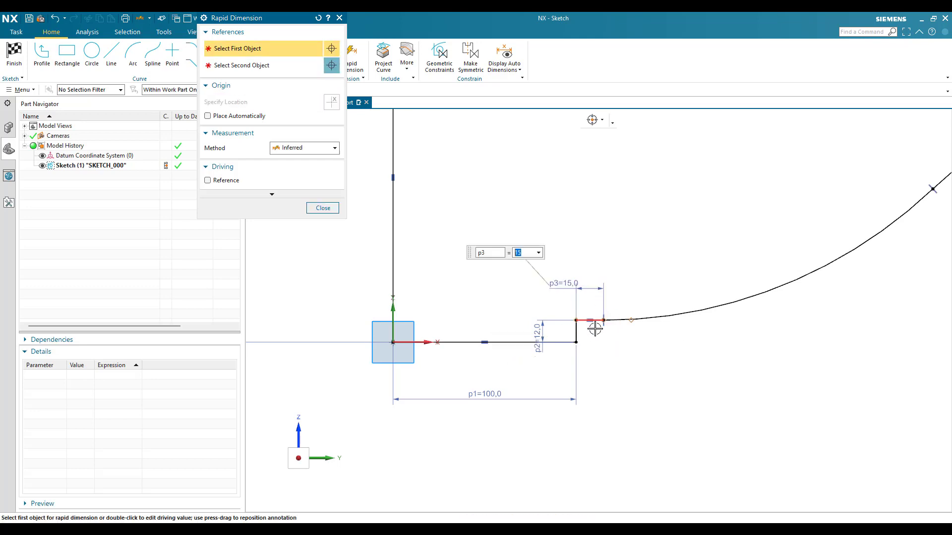
Set the radius of the first arc to 94 mm and the radius of the second arc to 98 mm.
{"action": "left_click", "coordinate": [714, 303]}
{"action": "scroll", "coordinate": [669, 272], "scroll_direction": "down", "scroll_amount": 3}
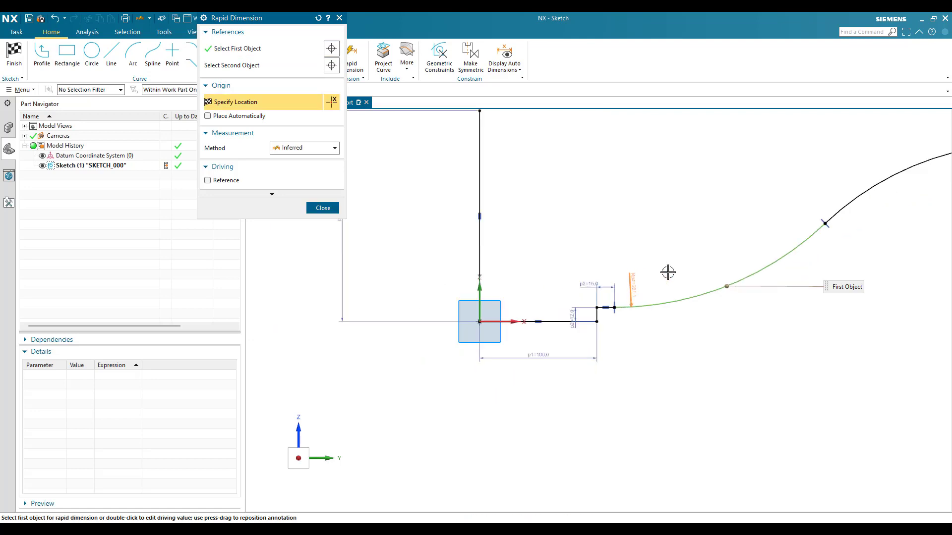
{"action": "left_click", "coordinate": [712, 266]}
{"action": "key", "text": "Return"}
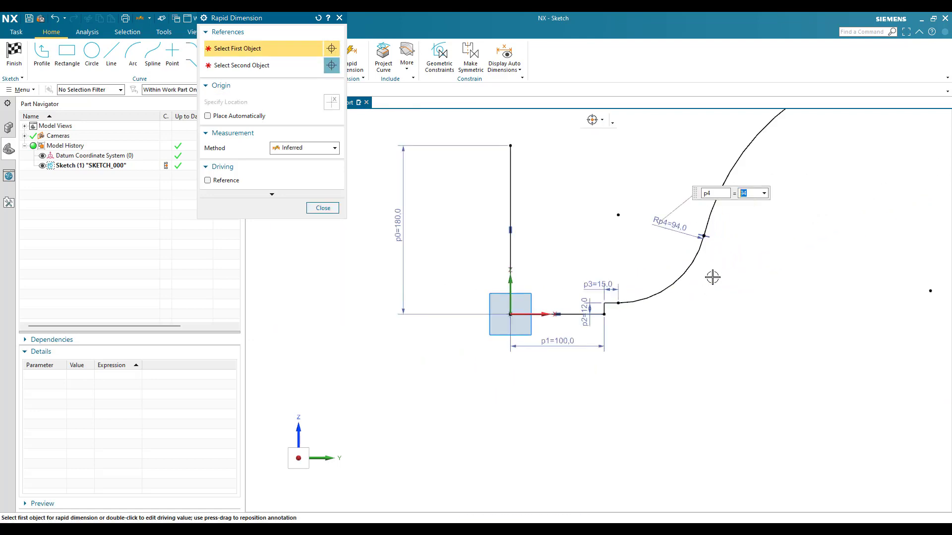
{"action": "scroll", "coordinate": [713, 277], "scroll_direction": "down", "scroll_amount": 3}
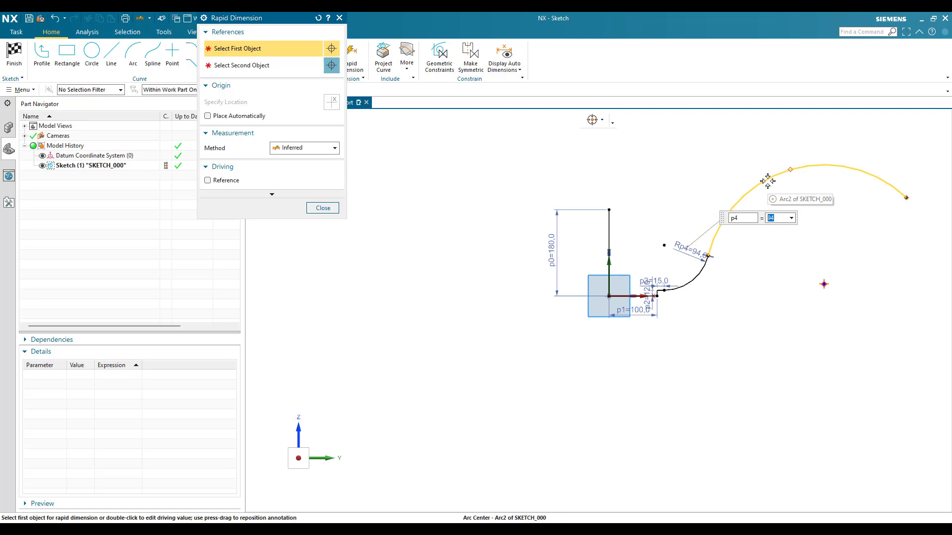
{"action": "left_click", "coordinate": [783, 221]}
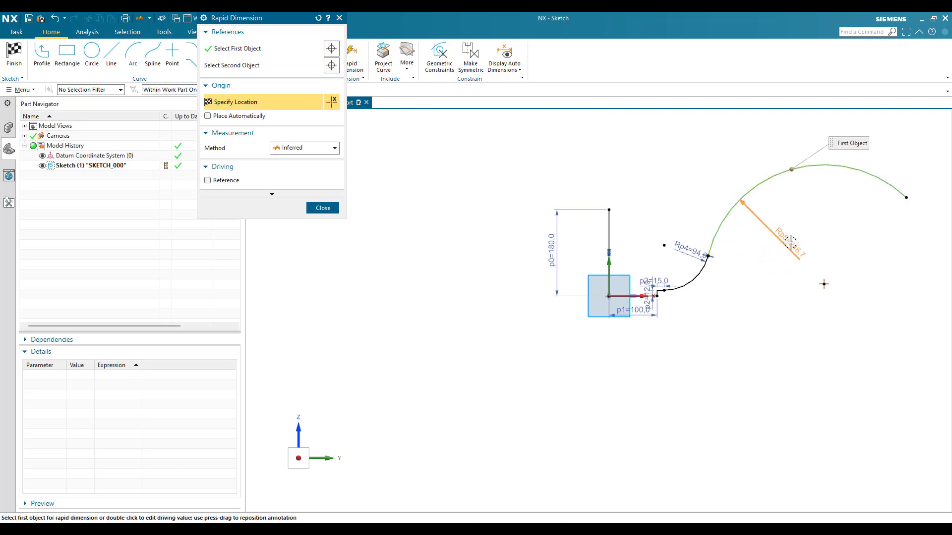
{"action": "left_click", "coordinate": [805, 291]}
{"action": "type", "text": "98"}
{"action": "key", "text": "Return"}
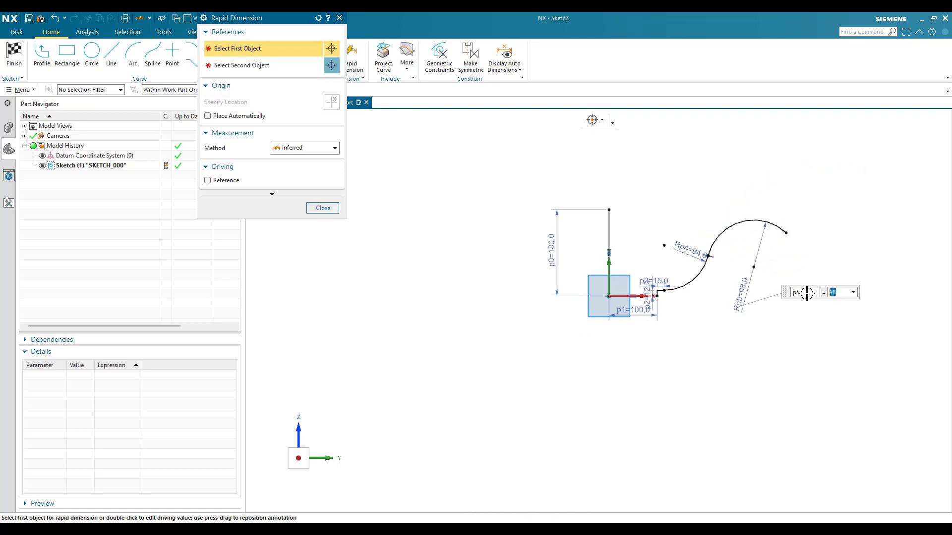
{"action": "key", "text": "Escape"}
Draw a vertical line upward from the second arc's center and convert it to a reference line.
{"action": "scroll", "coordinate": [745, 312], "scroll_direction": "up", "scroll_amount": 1}
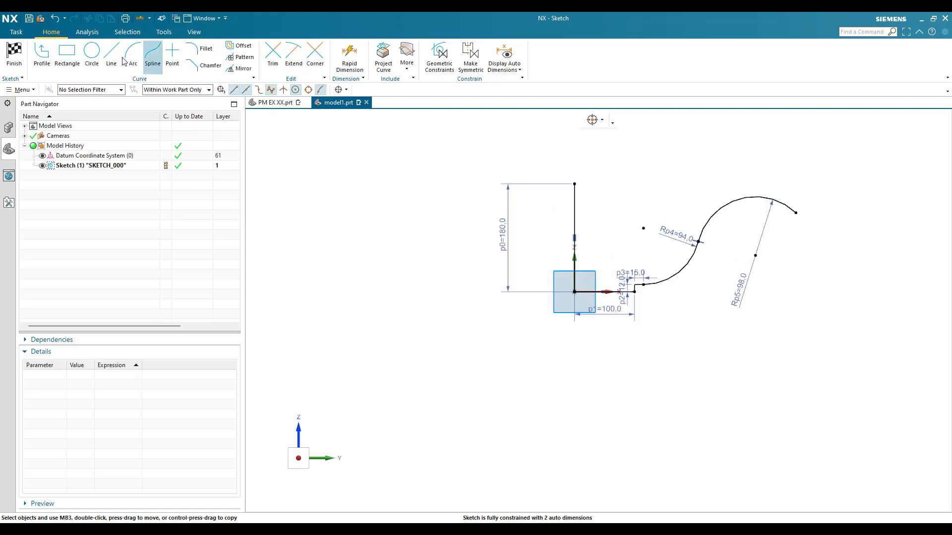
{"action": "left_click", "coordinate": [755, 256]}
{"action": "left_click", "coordinate": [754, 153]}
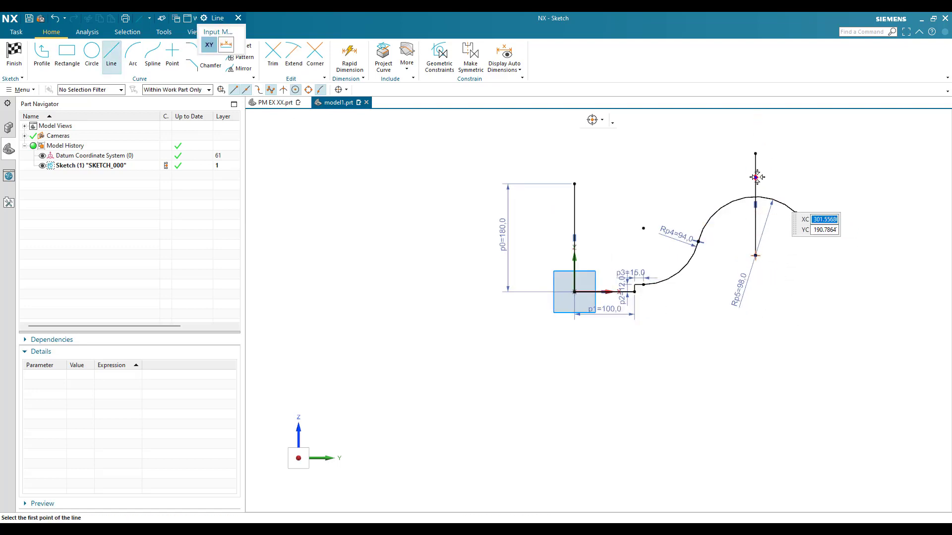
{"action": "key", "text": "Escape"}
{"action": "left_click", "coordinate": [756, 173]}
{"action": "left_click", "coordinate": [778, 189]}
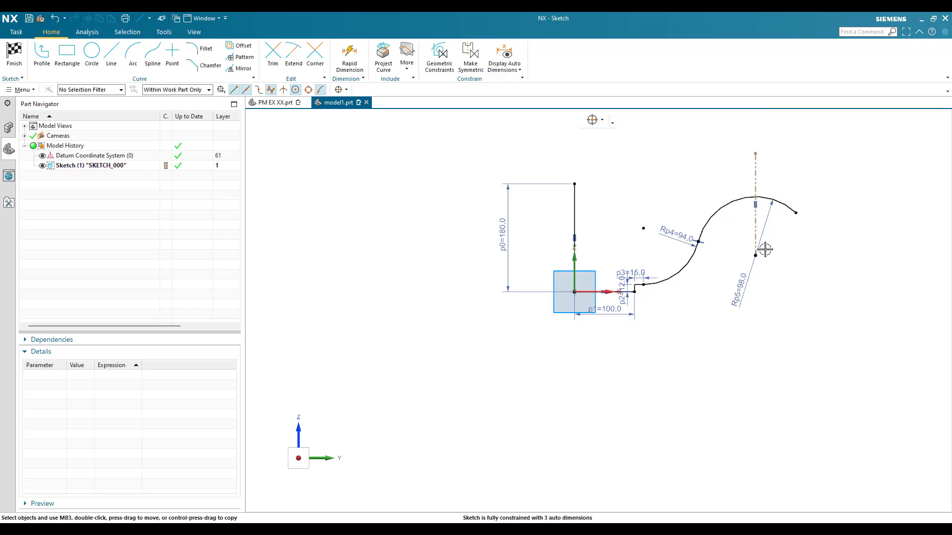
Set the horizontal distance between the 180 mm vertical line and the second arc's reference line to 220 mm.
{"action": "key", "text": "d"}
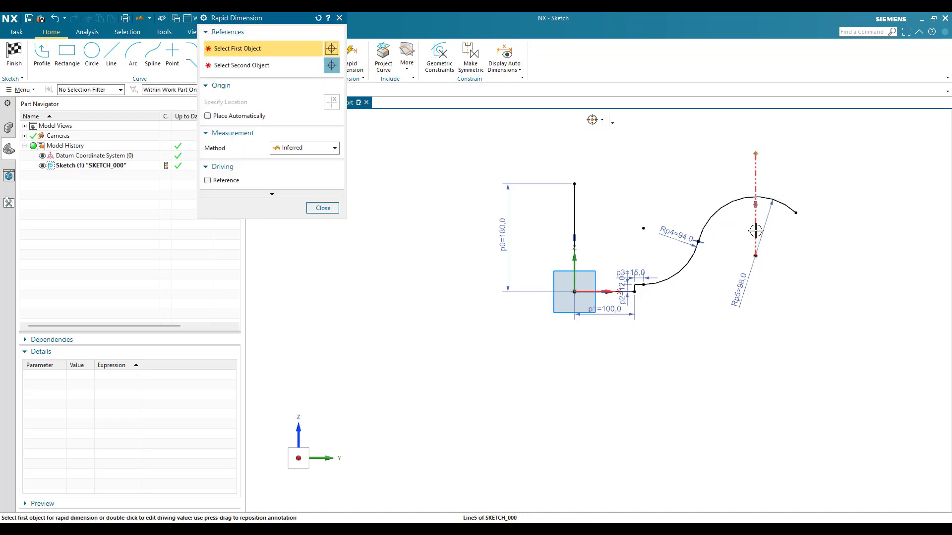
{"action": "left_click", "coordinate": [755, 247]}
{"action": "left_click", "coordinate": [573, 270]}
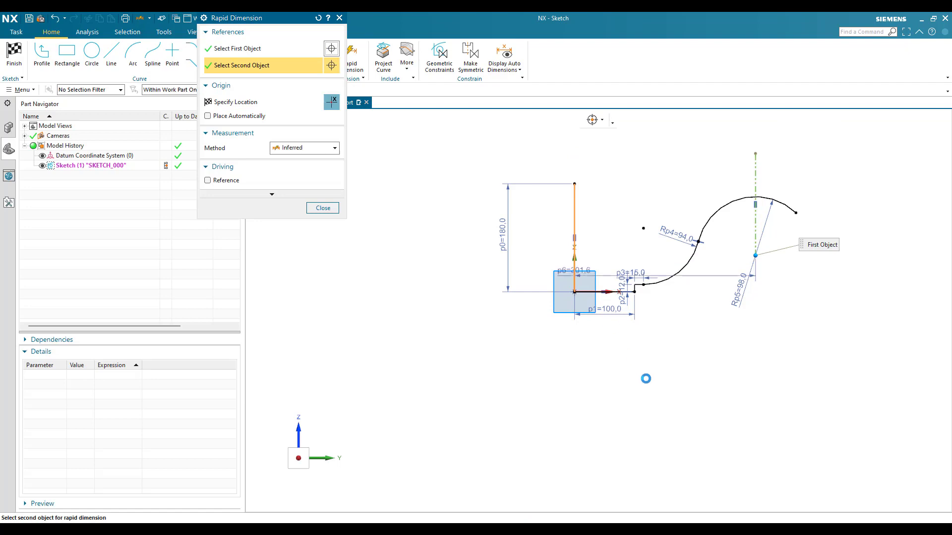
{"action": "left_click", "coordinate": [650, 387]}
{"action": "type", "text": "220"}
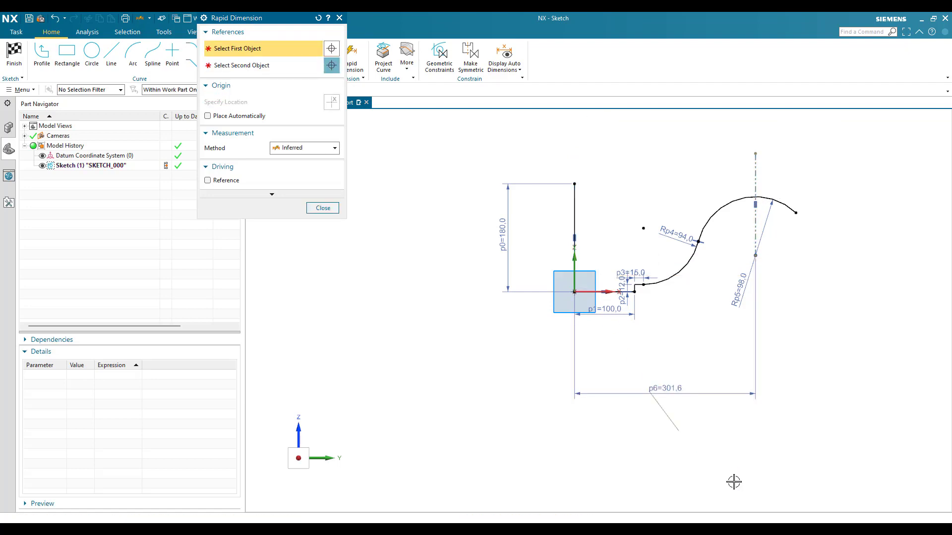
{"action": "key", "text": "Return"}
{"action": "key", "text": "Escape"}
{"action": "scroll", "coordinate": [684, 316], "scroll_direction": "up", "scroll_amount": 2}
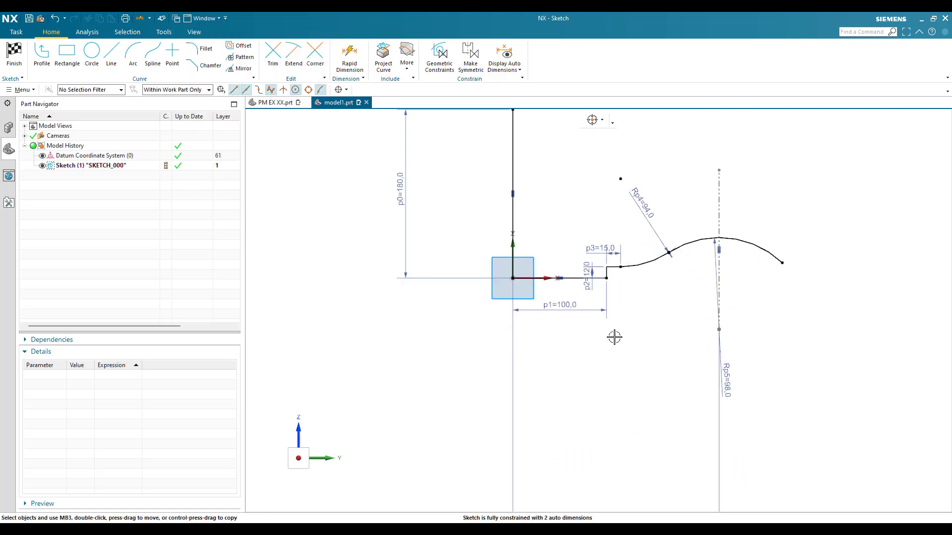
Mirror the first arc (radius 94 mm) about the vertical reference line through the second arc's center.
{"action": "scroll", "coordinate": [642, 296], "scroll_direction": "up", "scroll_amount": 1}
{"action": "scroll", "coordinate": [628, 295], "scroll_direction": "up", "scroll_amount": 1}
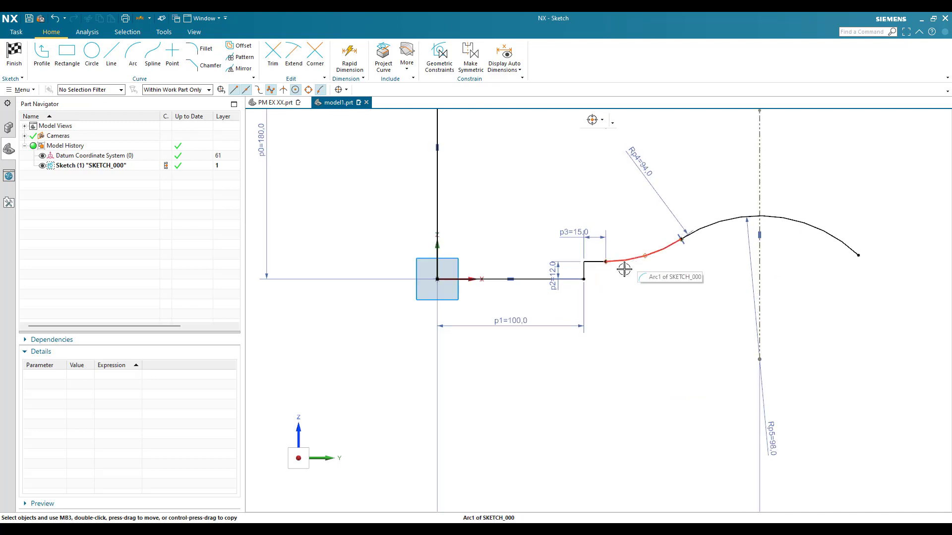
{"action": "key", "text": "m"}
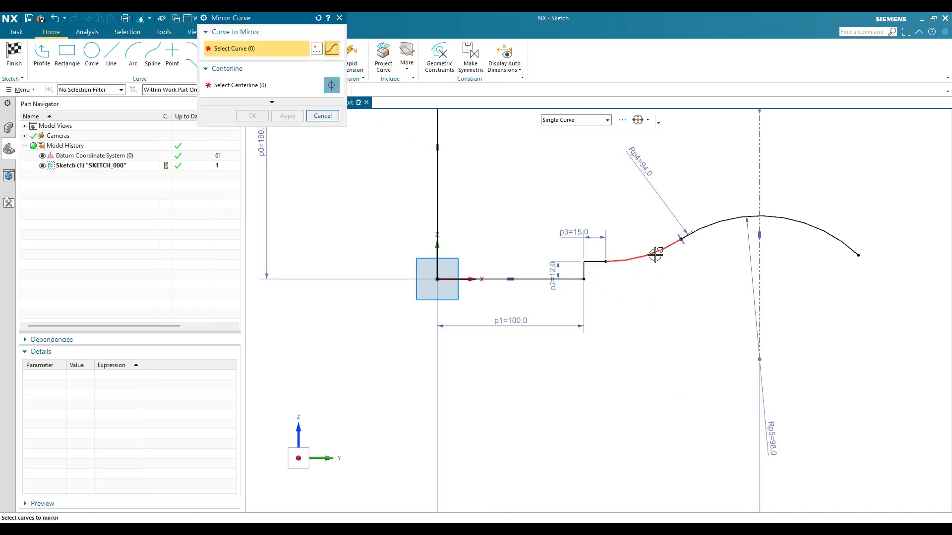
{"action": "left_click", "coordinate": [311, 88]}
{"action": "left_click", "coordinate": [762, 265]}
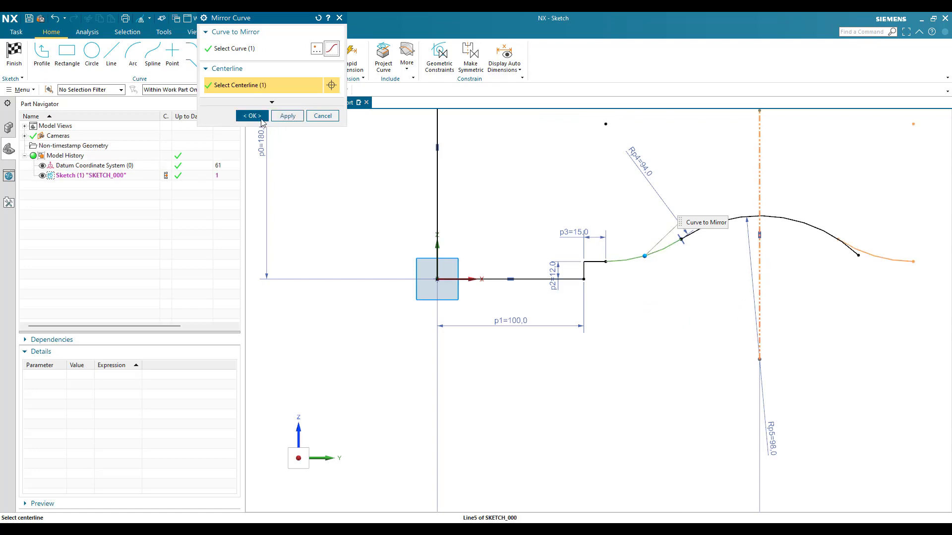
{"action": "left_click", "coordinate": [263, 119]}
Trim the second arc's excess end beyond its junction with the mirrored arc.
{"action": "scroll", "coordinate": [873, 256], "scroll_direction": "up", "scroll_amount": 5}
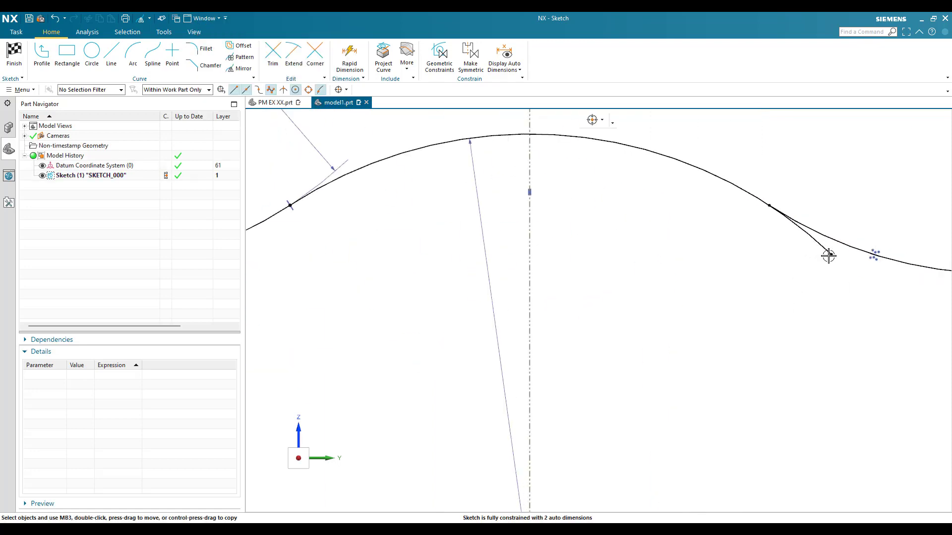
{"action": "key", "text": "t"}
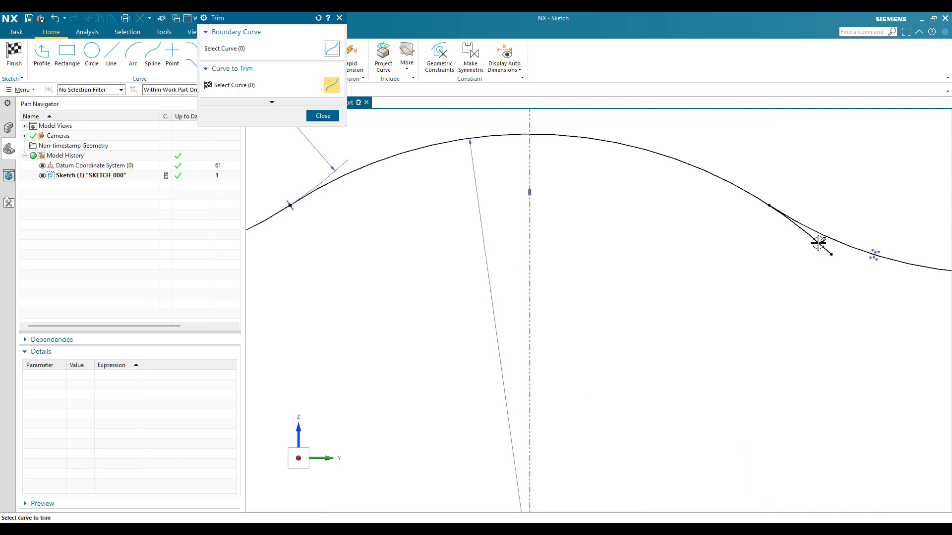
{"action": "left_click", "coordinate": [818, 241]}
{"action": "middle_click", "coordinate": [761, 320]}
Apply a Tangent constraint between the mirrored arc and the trimmed 98 mm radius arc.
{"action": "scroll", "coordinate": [790, 263], "scroll_direction": "down", "scroll_amount": 3}
{"action": "scroll", "coordinate": [791, 264], "scroll_direction": "up", "scroll_amount": 3}
{"action": "key", "text": "c"}
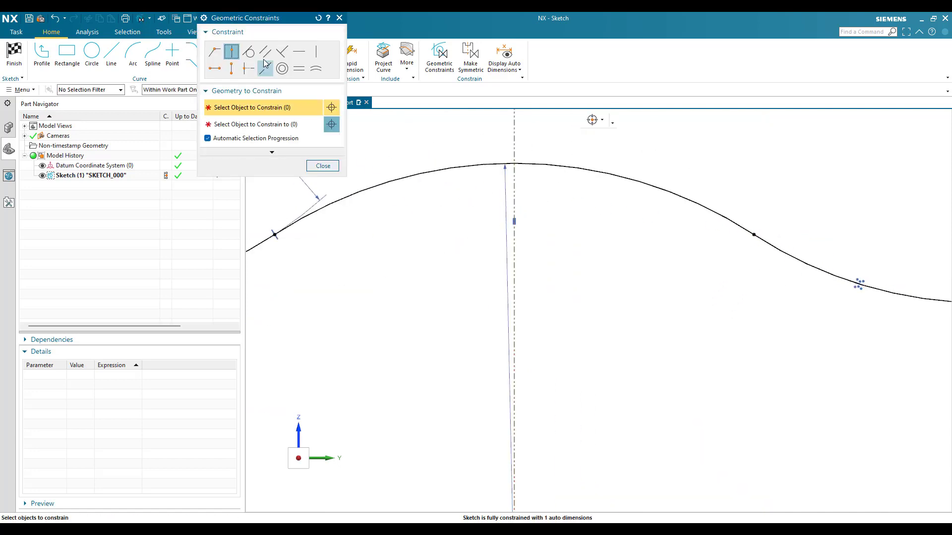
{"action": "left_click", "coordinate": [775, 244]}
{"action": "left_click", "coordinate": [737, 221]}
{"action": "scroll", "coordinate": [761, 284], "scroll_direction": "down", "scroll_amount": 1}
{"action": "left_click", "coordinate": [322, 166]}
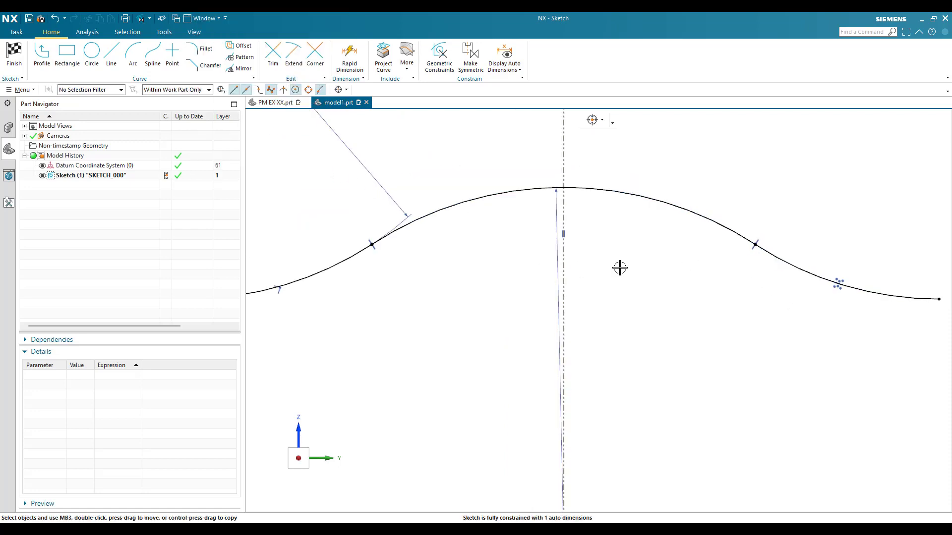
Draw a vertical line about 24 mm long downward from the mirrored arc's free end and constrain its lower endpoint to the horizontal axis.
{"action": "scroll", "coordinate": [620, 268], "scroll_direction": "down", "scroll_amount": 3}
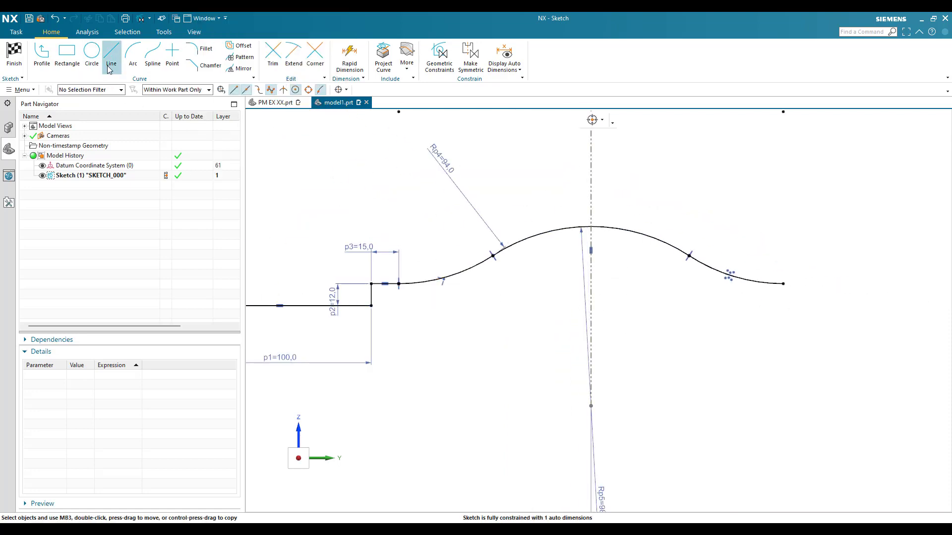
{"action": "key", "text": "l"}
{"action": "left_click", "coordinate": [783, 283]}
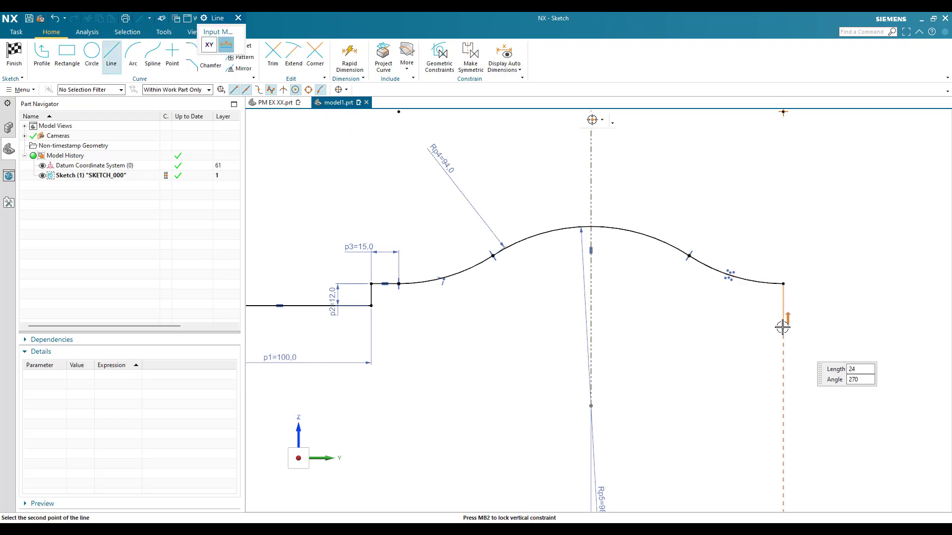
{"action": "left_click", "coordinate": [783, 327]}
{"action": "key", "text": "Escape"}
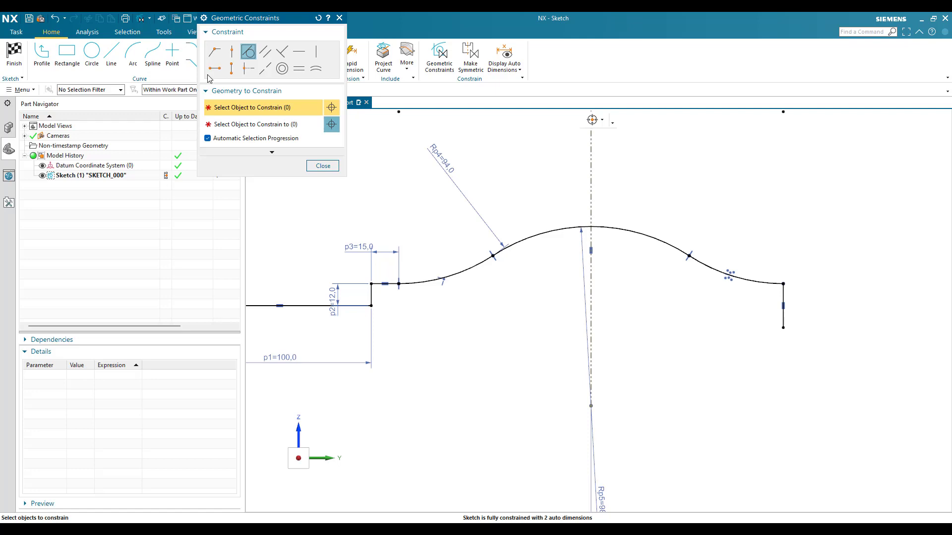
{"action": "left_click", "coordinate": [783, 327]}
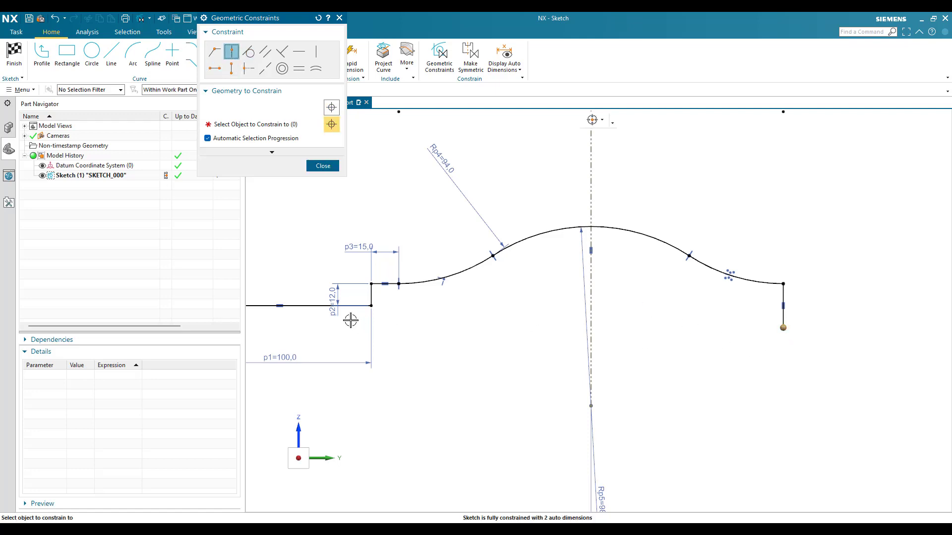
{"action": "key", "text": "Escape"}
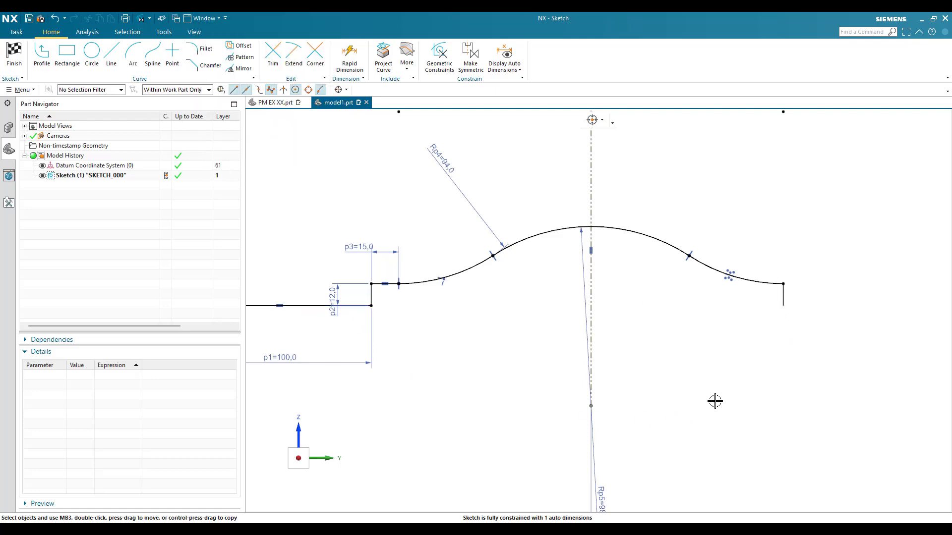
Display the sketch's auto dimensions and trim the part of the vertical reference line that extends above the 98 mm arc.
{"action": "scroll", "coordinate": [694, 374], "scroll_direction": "down", "scroll_amount": 2}
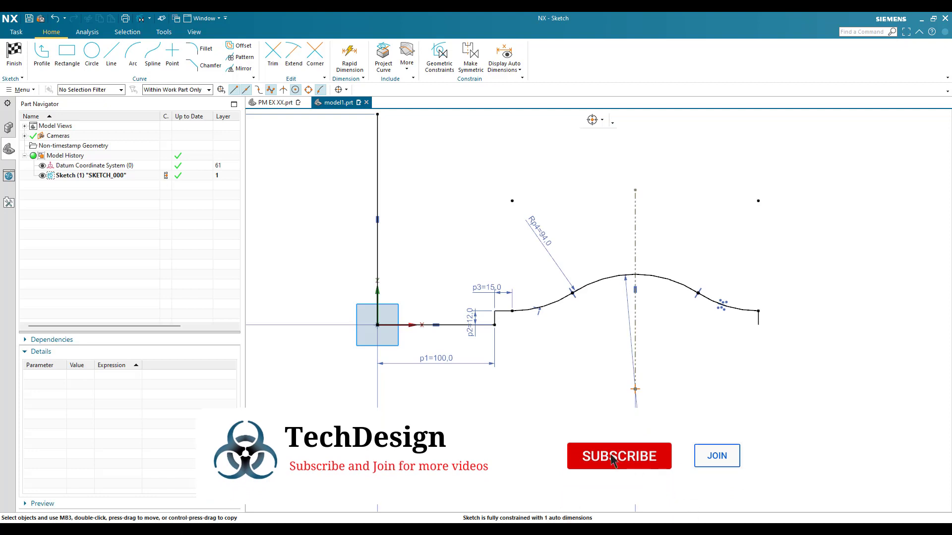
{"action": "scroll", "coordinate": [596, 395], "scroll_direction": "down", "scroll_amount": 1}
{"action": "scroll", "coordinate": [537, 381], "scroll_direction": "down", "scroll_amount": 1}
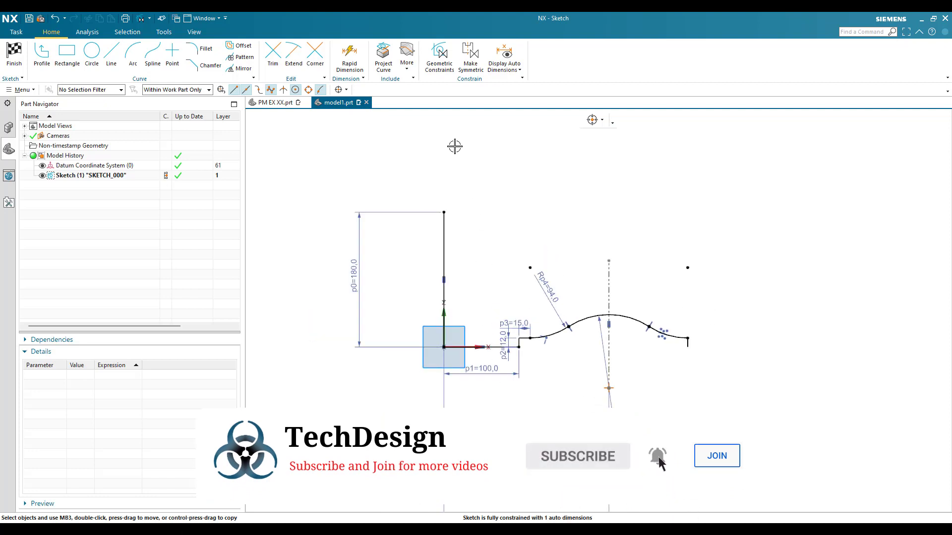
{"action": "left_click", "coordinate": [504, 55]}
{"action": "scroll", "coordinate": [642, 334], "scroll_direction": "up", "scroll_amount": 2}
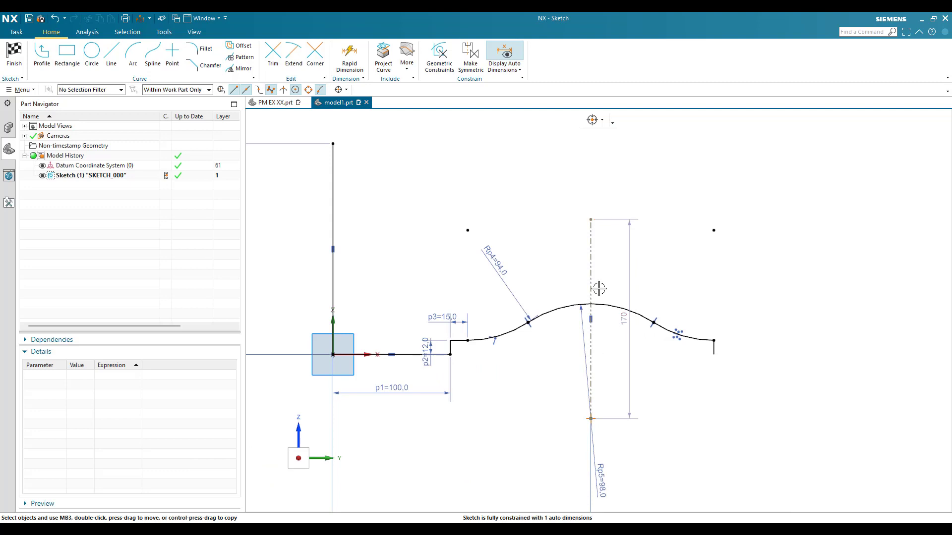
{"action": "key", "text": "t"}
{"action": "left_click", "coordinate": [592, 248]}
{"action": "key", "text": "Escape"}
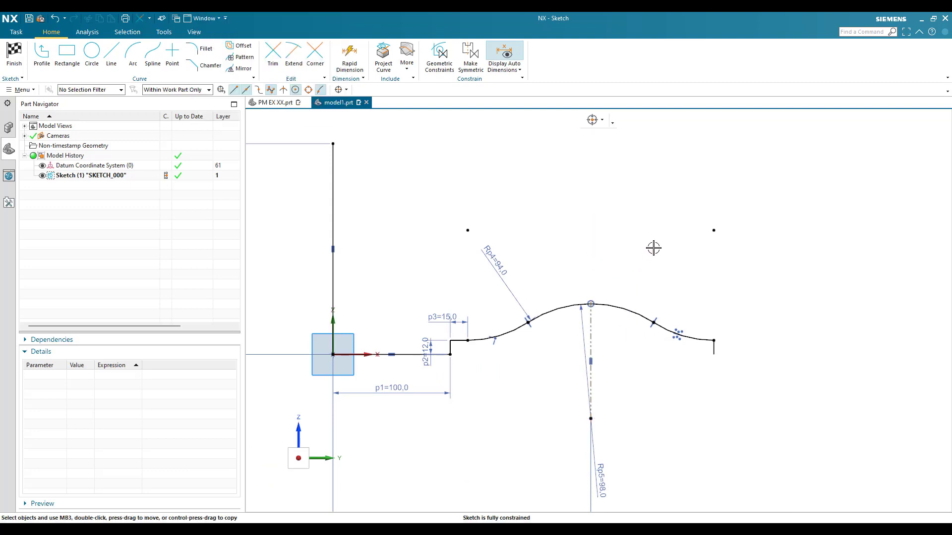
Fillet the corner between the 180 mm vertical line and the 100 mm horizontal line with a 50 mm radius.
{"action": "scroll", "coordinate": [599, 427], "scroll_direction": "down", "scroll_amount": 1}
{"action": "scroll", "coordinate": [399, 347], "scroll_direction": "up", "scroll_amount": 4}
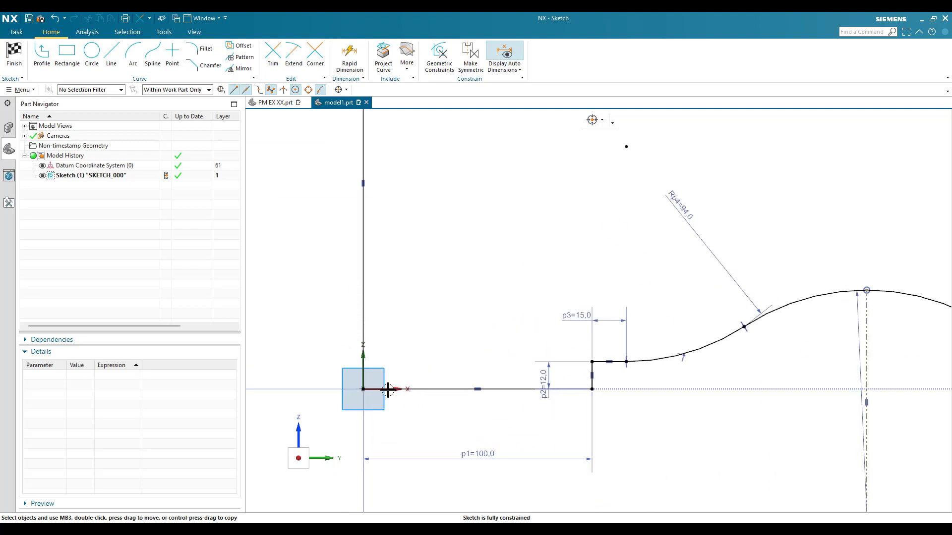
{"action": "key", "text": "f"}
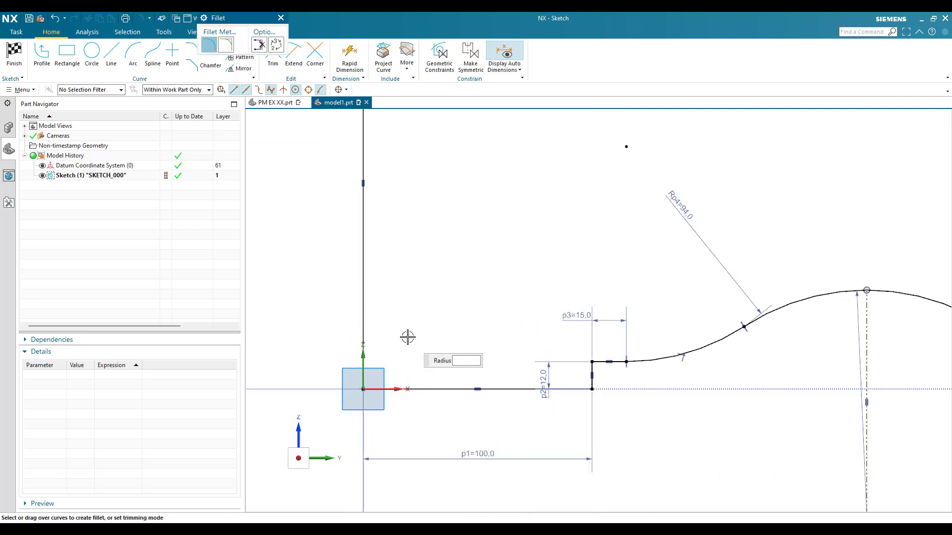
{"action": "left_click", "coordinate": [362, 298]}
{"action": "left_click", "coordinate": [404, 389]}
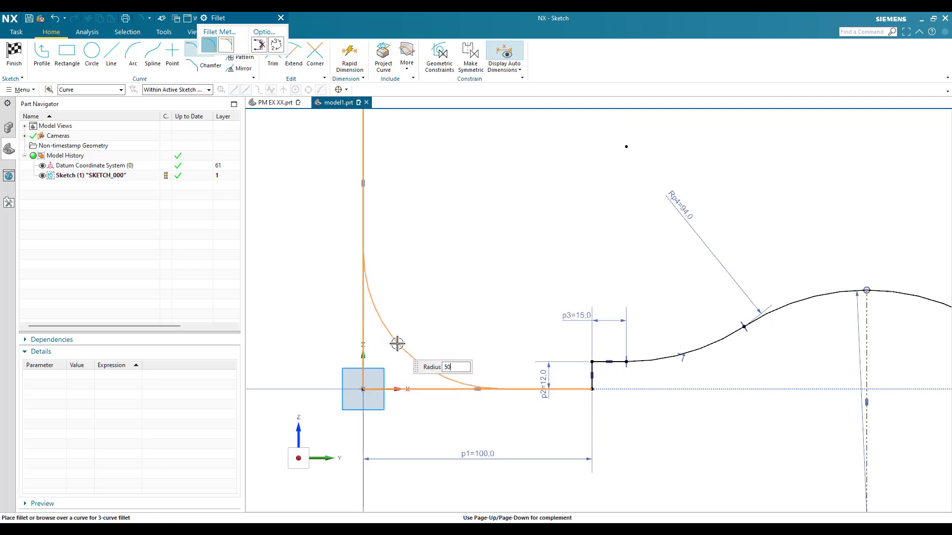
{"action": "key", "text": "Return"}
{"action": "key", "text": "Escape"}
Finish the profile sketch and return to modeling.
{"action": "scroll", "coordinate": [487, 294], "scroll_direction": "down", "scroll_amount": 2}
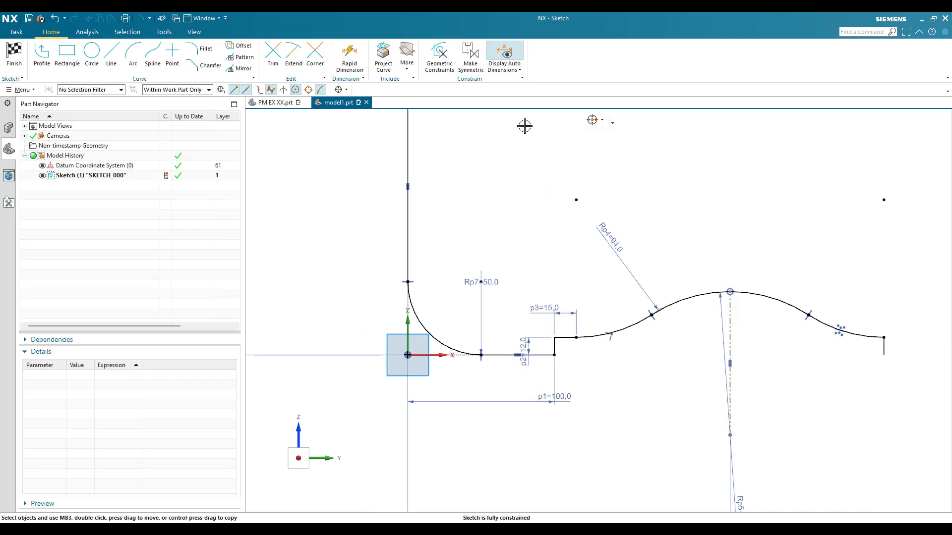
{"action": "scroll", "coordinate": [546, 266], "scroll_direction": "down", "scroll_amount": 3}
{"action": "left_click_drag", "start_coordinate": [477, 462], "coordinate": [555, 405]}
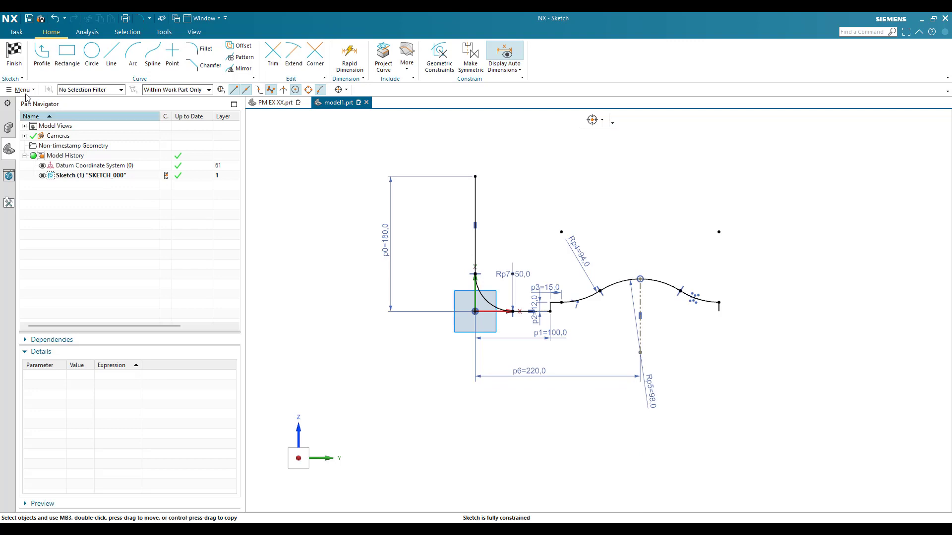
{"action": "left_click", "coordinate": [15, 57]}
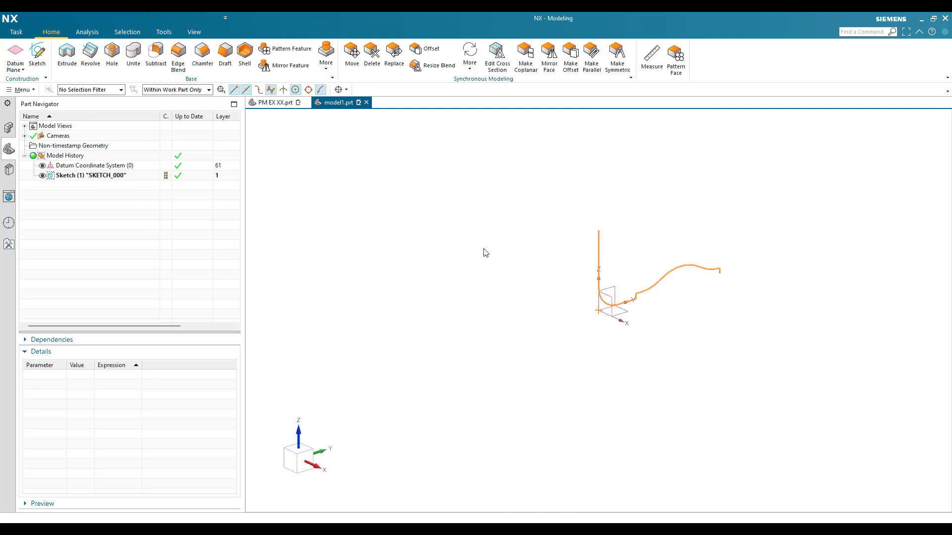
Start a Revolve with the six connected curves from the 12 mm step line to the end vertical line as its section.
{"action": "scroll", "coordinate": [501, 300], "scroll_direction": "up", "scroll_amount": 5}
{"action": "mouse_move", "coordinate": [501, 299]}
{"action": "middle_mouse_down"}
{"action": "mouse_move", "coordinate": [459, 317]}
{"action": "mouse_move", "coordinate": [431, 302]}
{"action": "mouse_move", "coordinate": [455, 308]}
{"action": "middle_mouse_up"}
{"action": "key", "text": "Escape"}
{"action": "scroll", "coordinate": [459, 284], "scroll_direction": "down", "scroll_amount": 3}
{"action": "key", "text": "r"}
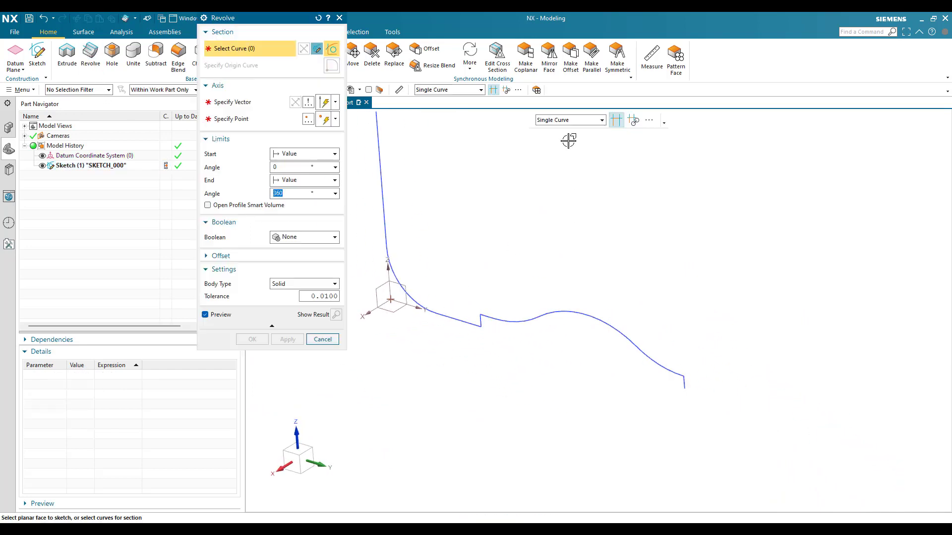
{"action": "scroll", "coordinate": [496, 309], "scroll_direction": "up", "scroll_amount": 5}
{"action": "left_click", "coordinate": [458, 293]}
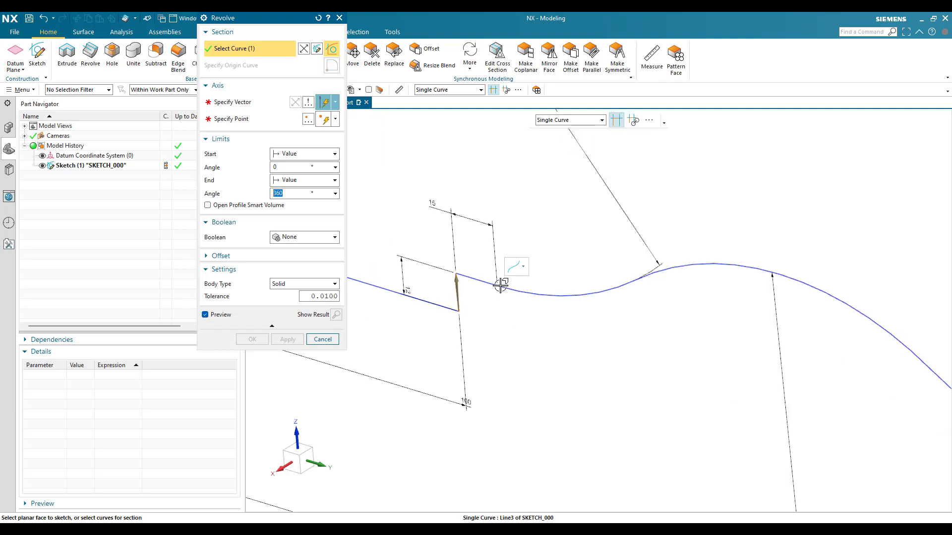
{"action": "left_click", "coordinate": [708, 266]}
{"action": "scroll", "coordinate": [559, 252], "scroll_direction": "down", "scroll_amount": 2}
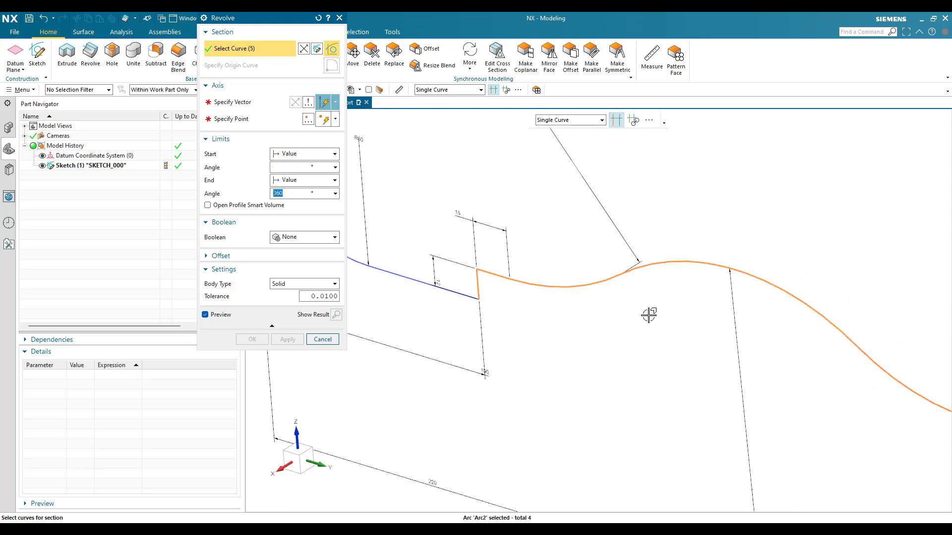
{"action": "scroll", "coordinate": [649, 316], "scroll_direction": "down", "scroll_amount": 2}
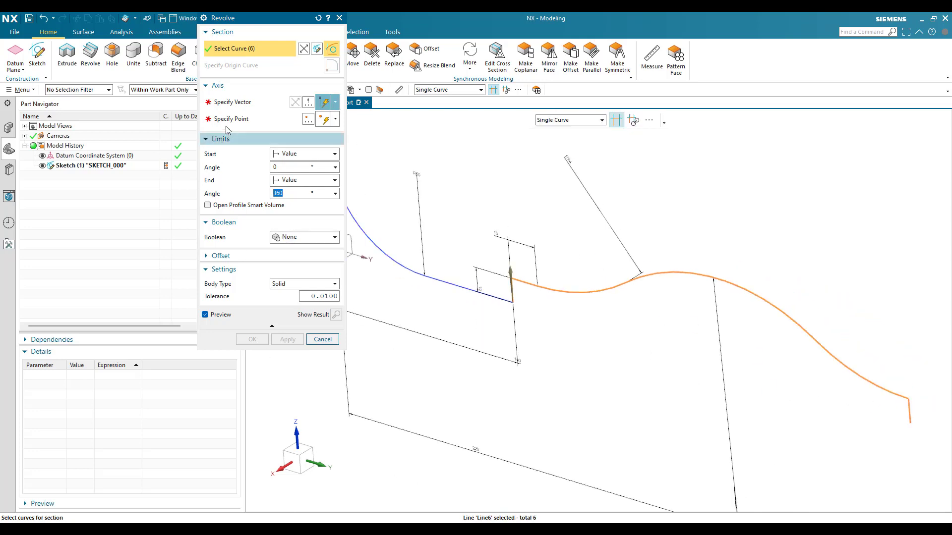
Revolve the section 360° as a solid about the Y-axis direction through the lower endpoint of the 12 mm step line.
{"action": "left_click", "coordinate": [229, 102]}
{"action": "left_click", "coordinate": [620, 322]}
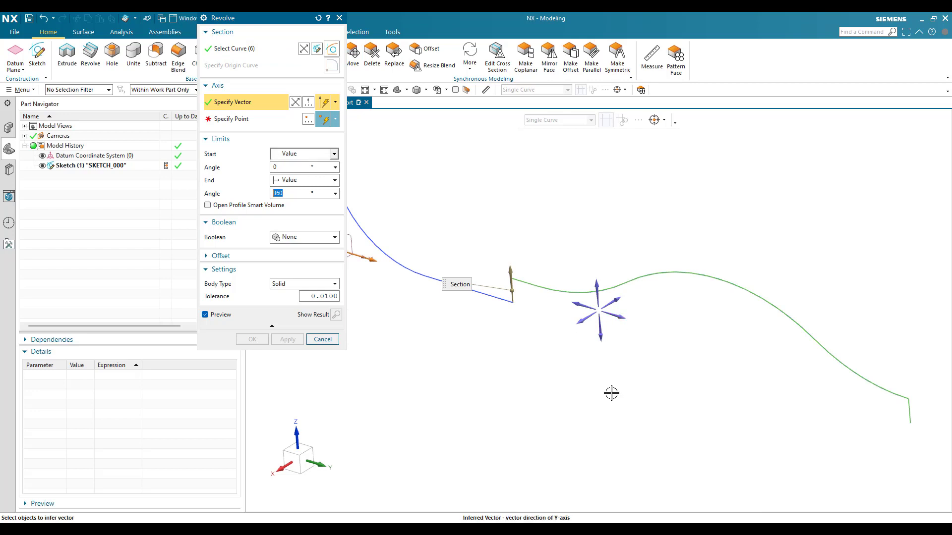
{"action": "middle_click_drag", "start_coordinate": [473, 308], "coordinate": [623, 297]}
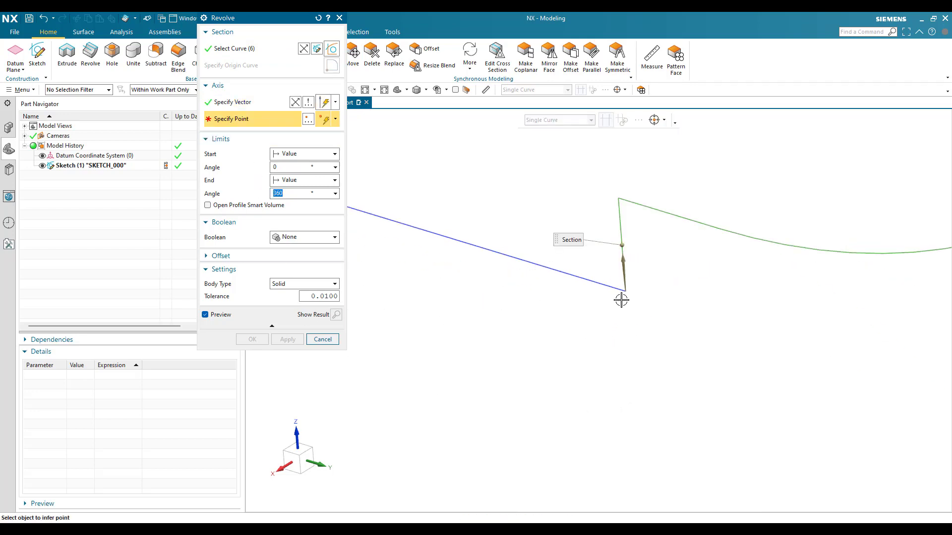
{"action": "left_click", "coordinate": [624, 296]}
{"action": "scroll", "coordinate": [483, 317], "scroll_direction": "down", "scroll_amount": 2}
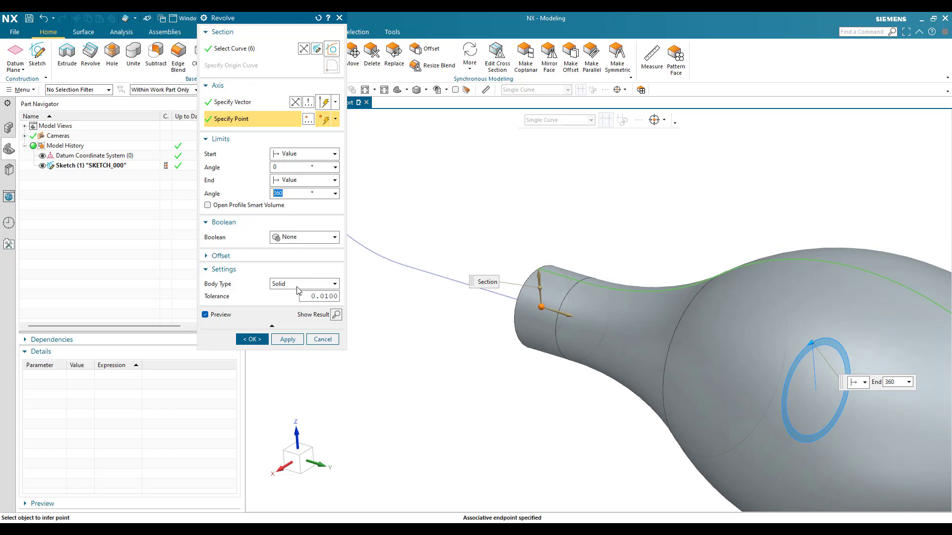
{"action": "left_click", "coordinate": [251, 342]}
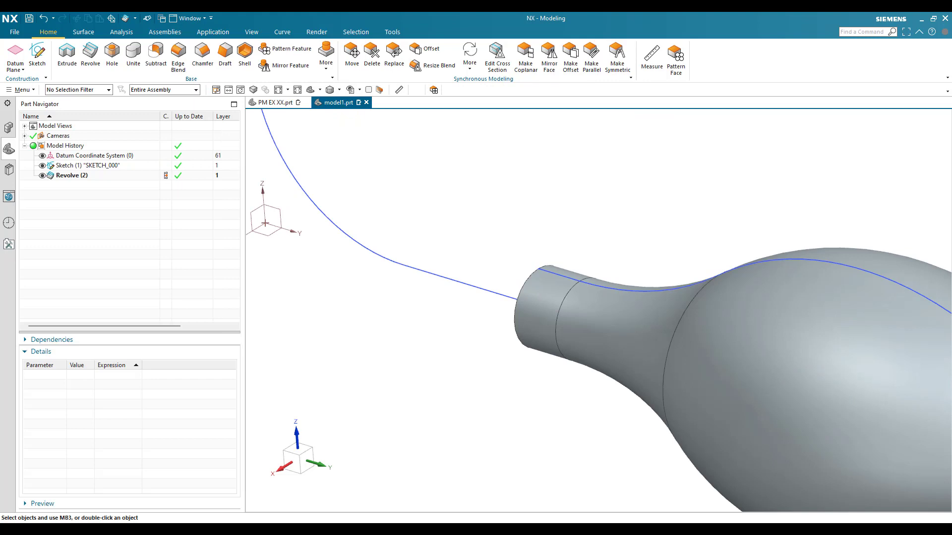
Start a Helix with its origin at the centre of the revolved body's end nearest the datum, its Z-axis along the body's axis.
{"action": "middle_click_drag", "start_coordinate": [491, 254], "coordinate": [477, 252]}
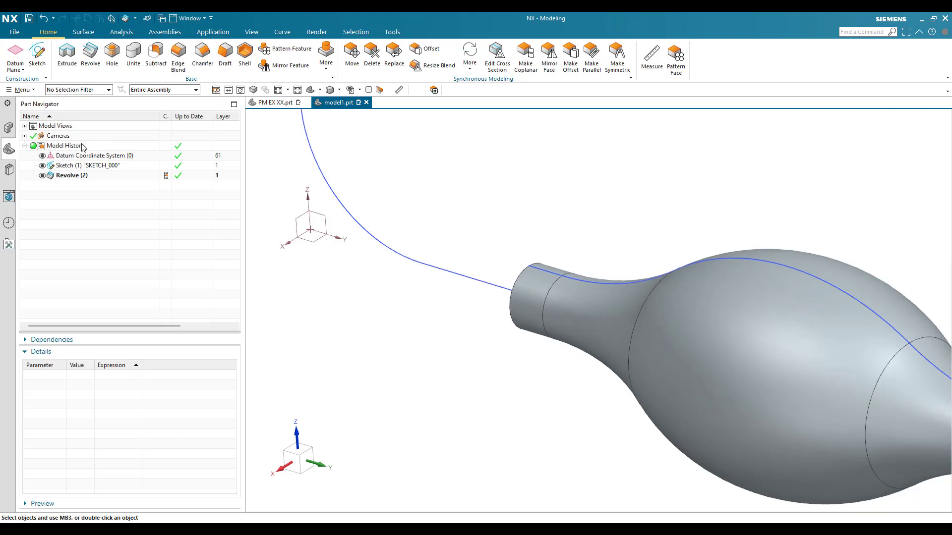
{"action": "left_click", "coordinate": [20, 91]}
{"action": "mouse_move", "coordinate": [30, 138]}
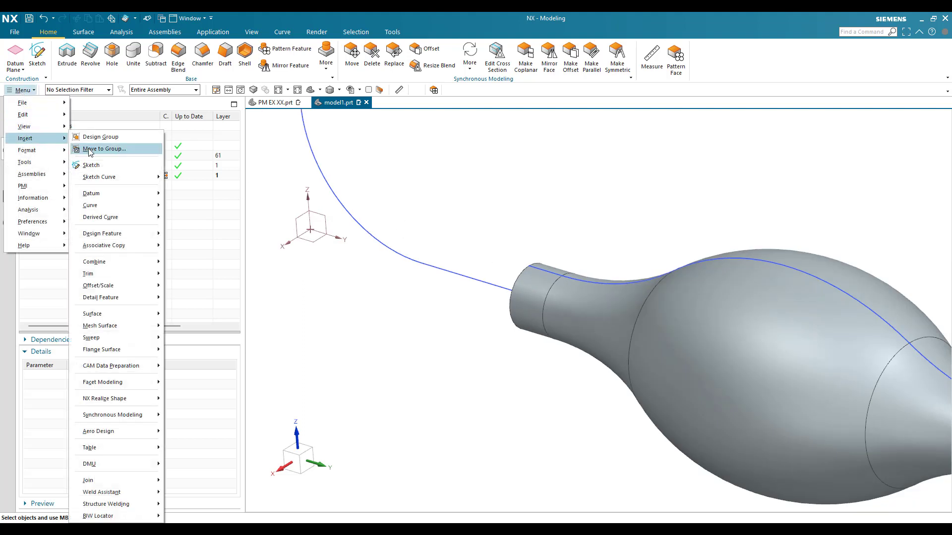
{"action": "mouse_move", "coordinate": [102, 205]}
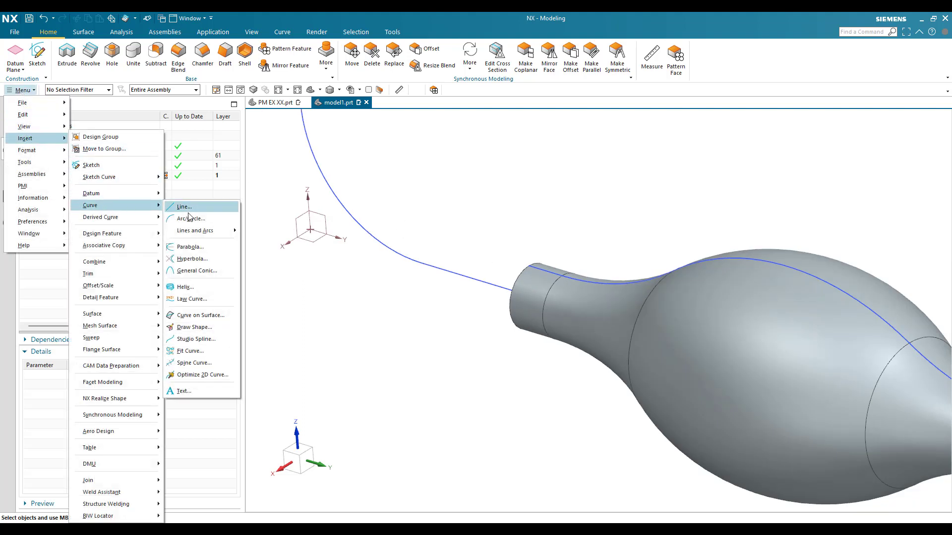
{"action": "left_click", "coordinate": [198, 287]}
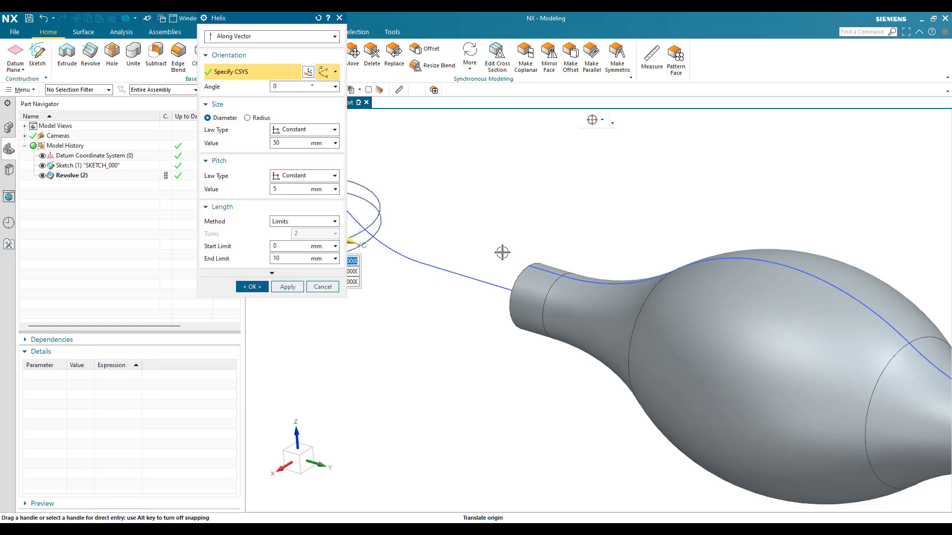
{"action": "scroll", "coordinate": [538, 238], "scroll_direction": "down", "scroll_amount": 2}
{"action": "scroll", "coordinate": [536, 250], "scroll_direction": "up", "scroll_amount": 4}
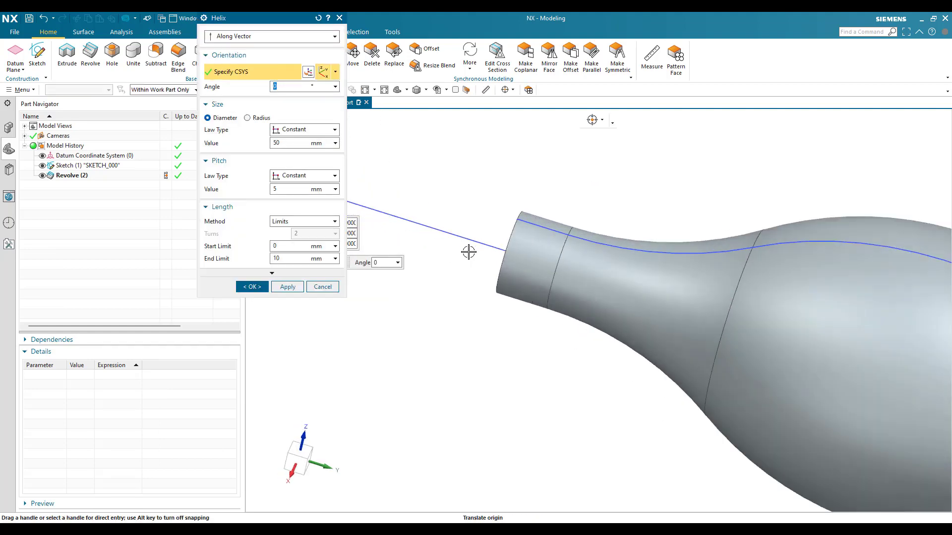
{"action": "left_click", "coordinate": [532, 250]}
{"action": "scroll", "coordinate": [508, 271], "scroll_direction": "down", "scroll_amount": 1}
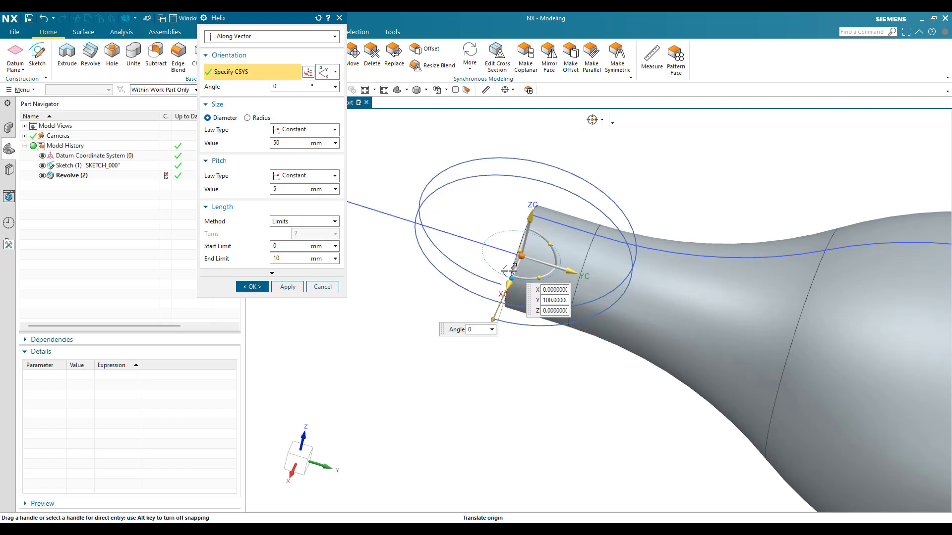
{"action": "middle_click_drag", "start_coordinate": [522, 250], "coordinate": [470, 243]}
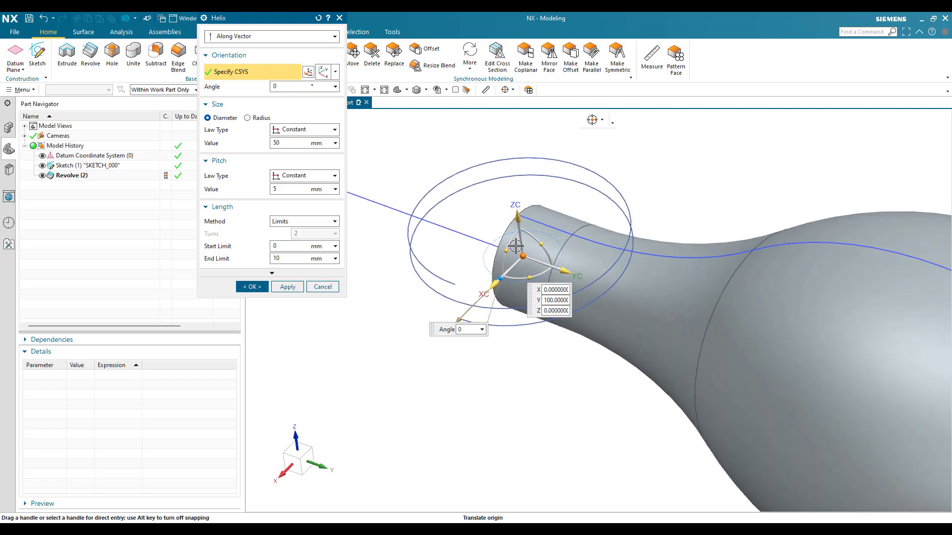
{"action": "left_click", "coordinate": [471, 240]}
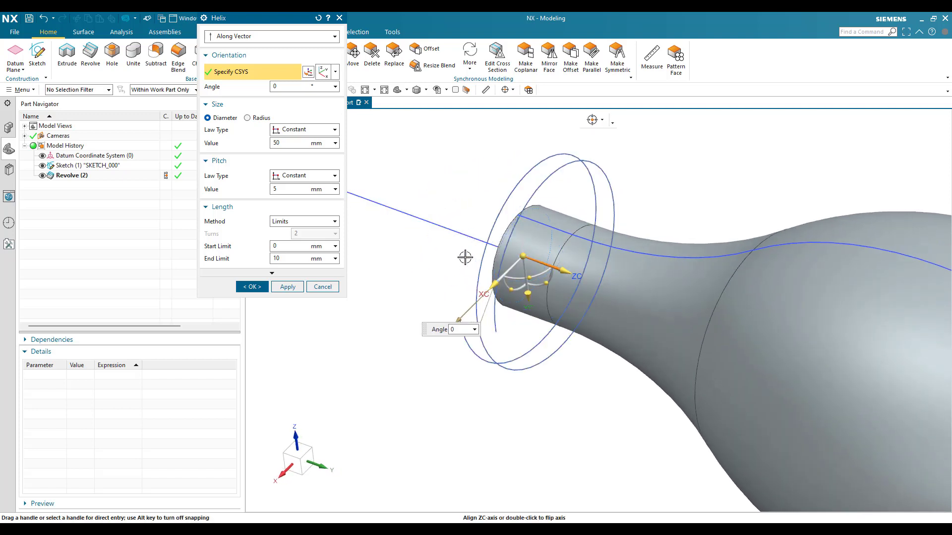
{"action": "scroll", "coordinate": [436, 223], "scroll_direction": "down", "scroll_amount": 3}
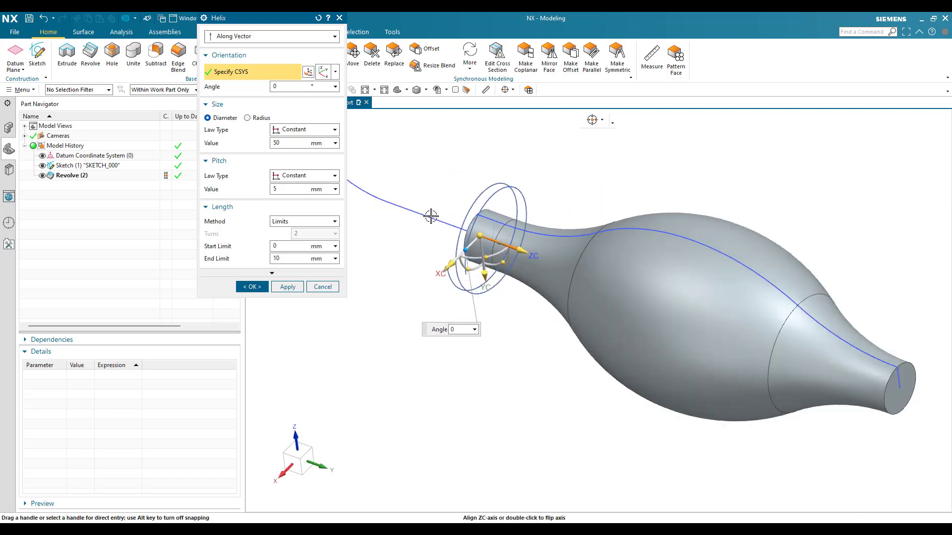
Create the helix with a constant diameter of 100 mm, a pitch of 225 mm and an end limit of 225 mm.
{"action": "double_click", "coordinate": [289, 143]}
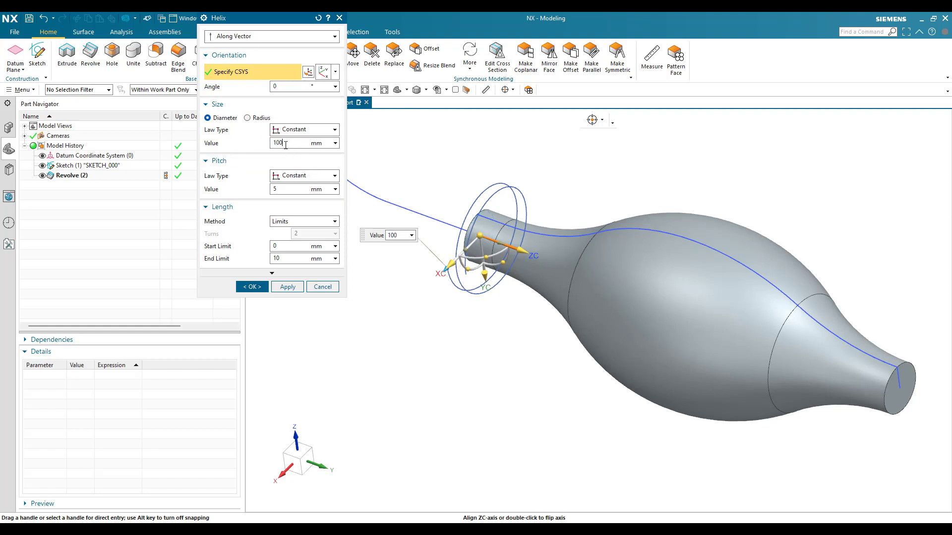
{"action": "key", "text": "Return"}
{"action": "double_click", "coordinate": [285, 189]}
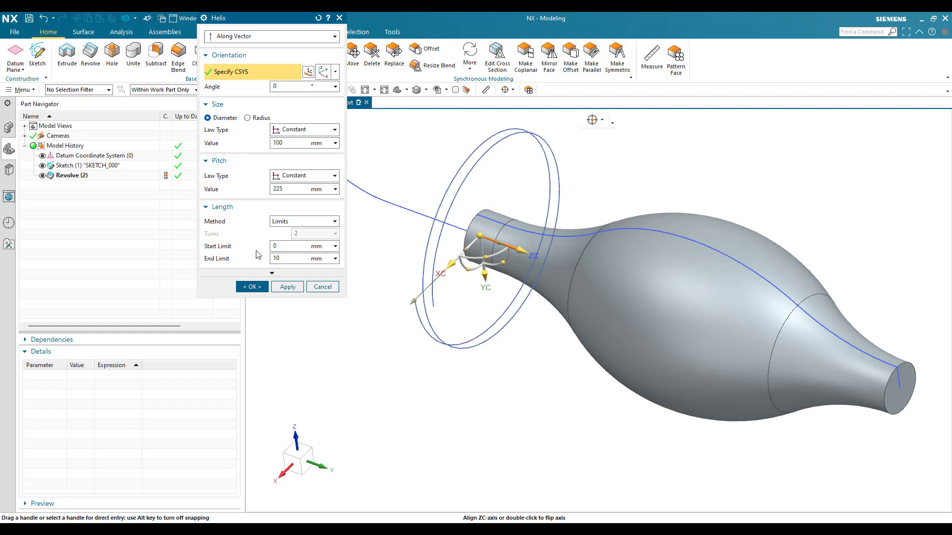
{"action": "double_click", "coordinate": [303, 258]}
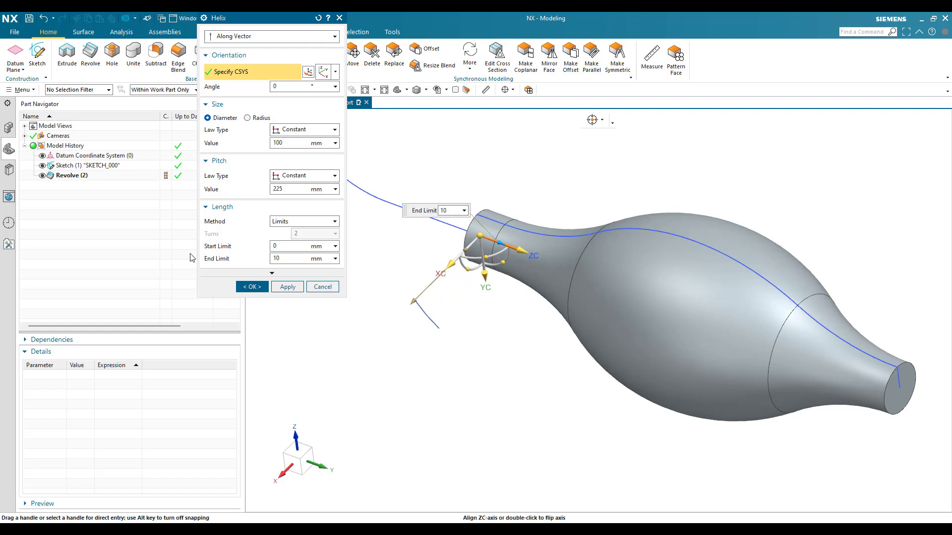
{"action": "key", "text": "Return"}
{"action": "scroll", "coordinate": [478, 311], "scroll_direction": "down", "scroll_amount": 2}
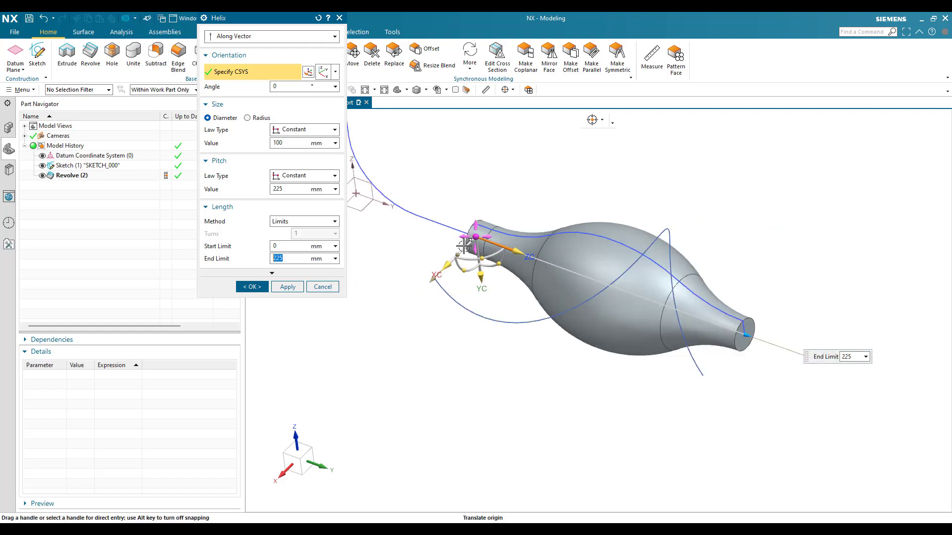
{"action": "middle_click_drag", "start_coordinate": [496, 316], "coordinate": [505, 309]}
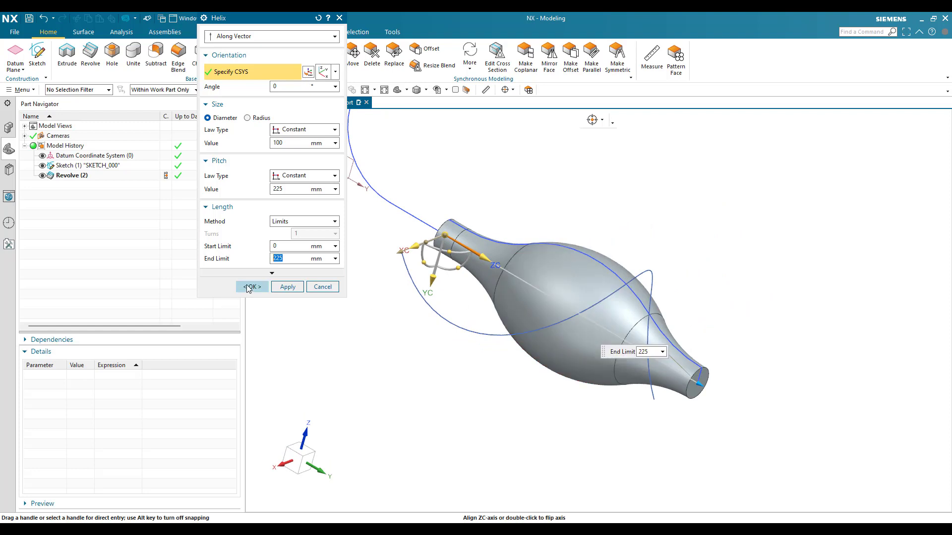
{"action": "left_click", "coordinate": [251, 287]}
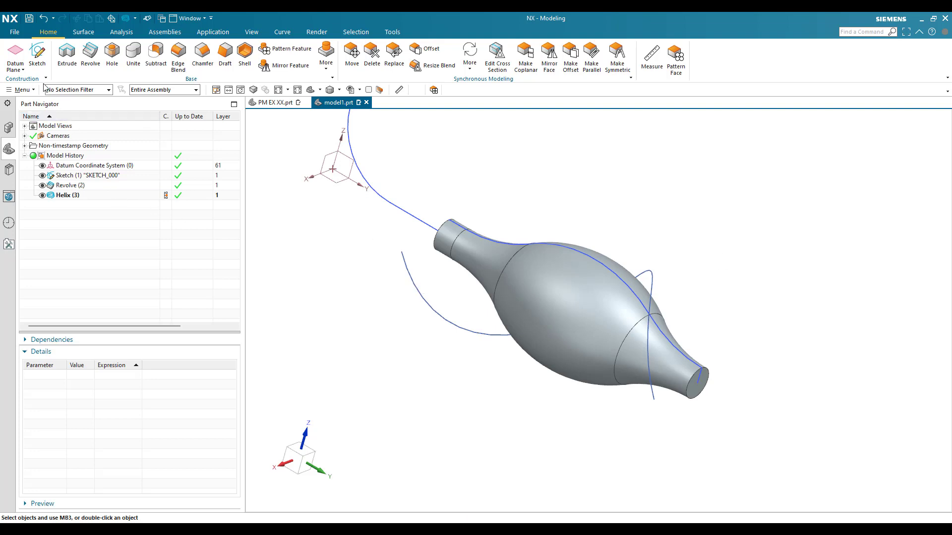
Hide the revolved body so that only the sketch and helix curves are displayed.
{"action": "left_click", "coordinate": [20, 90]}
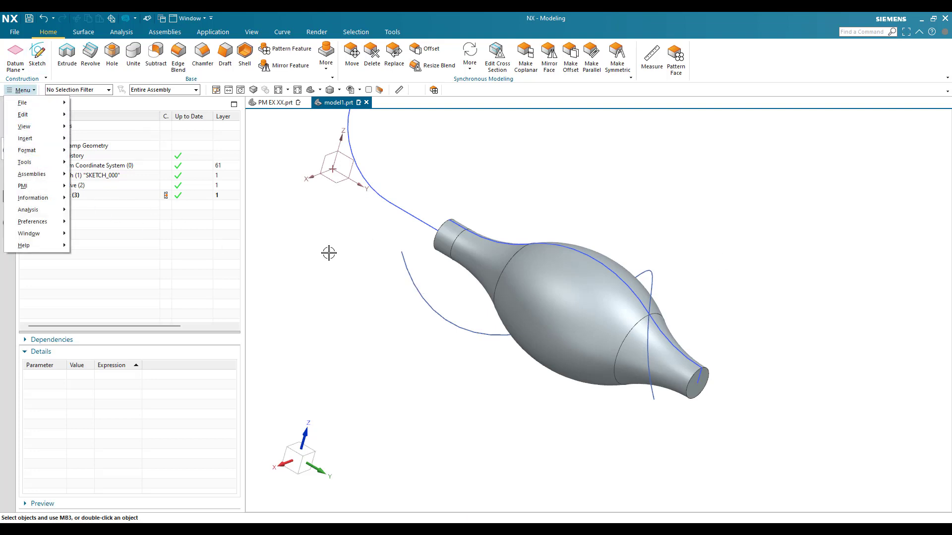
{"action": "left_click", "coordinate": [172, 240]}
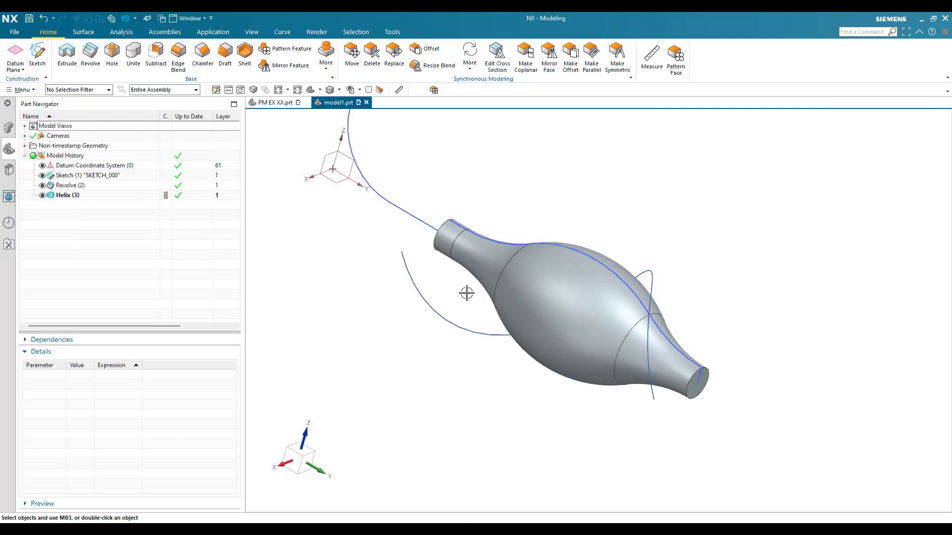
{"action": "left_click", "coordinate": [42, 185]}
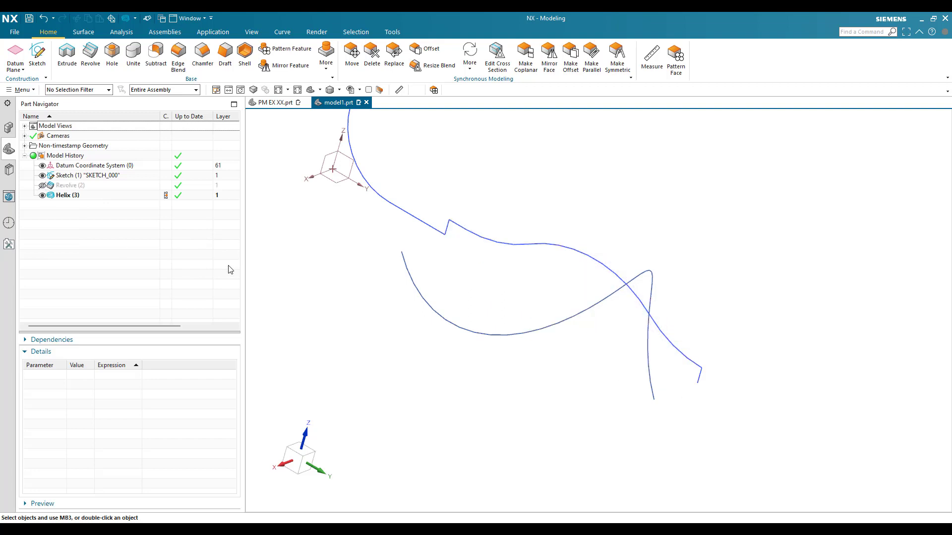
Draw an associative line along the revolve axis between the lower endpoints of the profile's two short end lines.
{"action": "left_click", "coordinate": [25, 91]}
{"action": "mouse_move", "coordinate": [30, 139]}
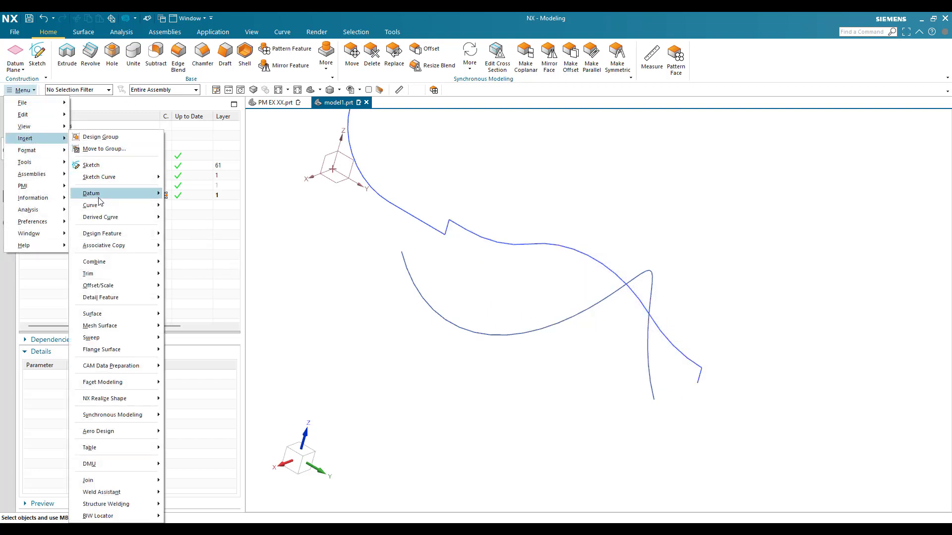
{"action": "mouse_move", "coordinate": [129, 209]}
{"action": "left_click", "coordinate": [185, 211]}
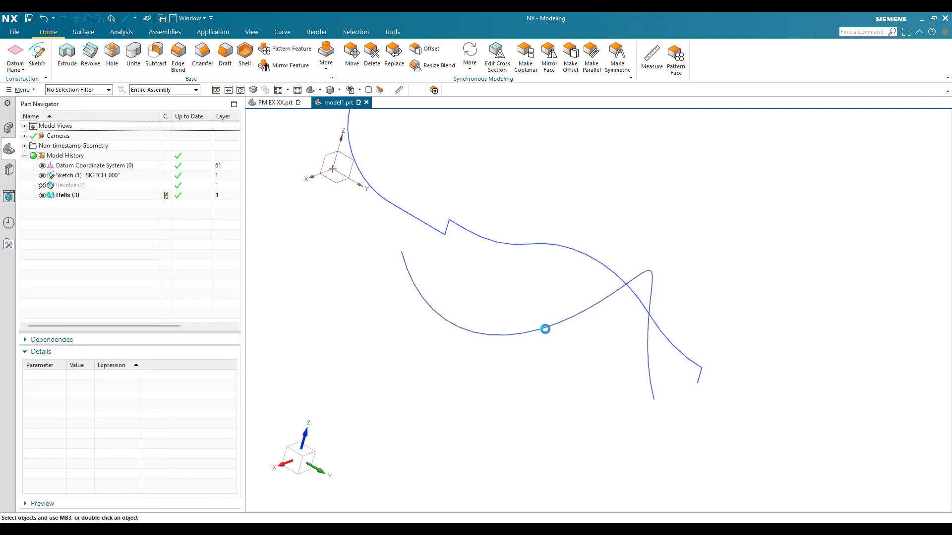
{"action": "left_click", "coordinate": [445, 235]}
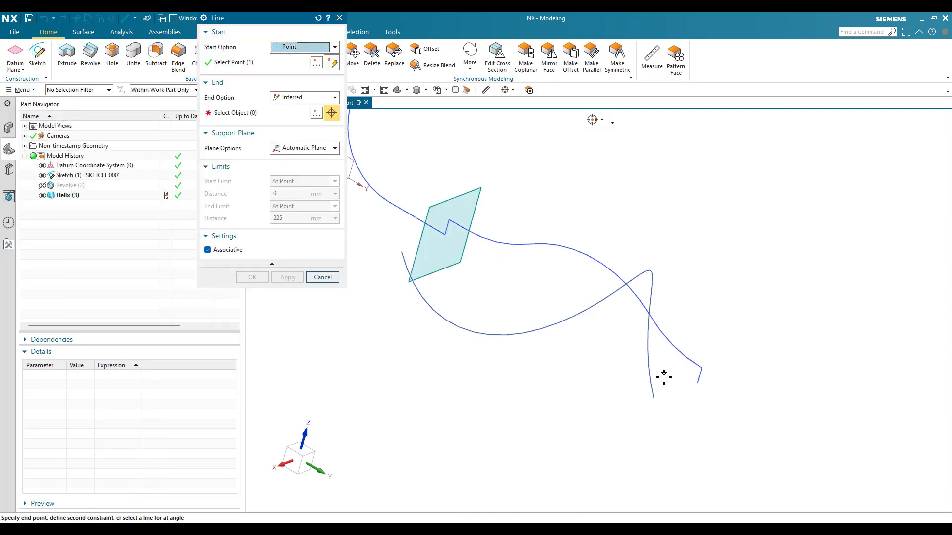
{"action": "left_click", "coordinate": [697, 384]}
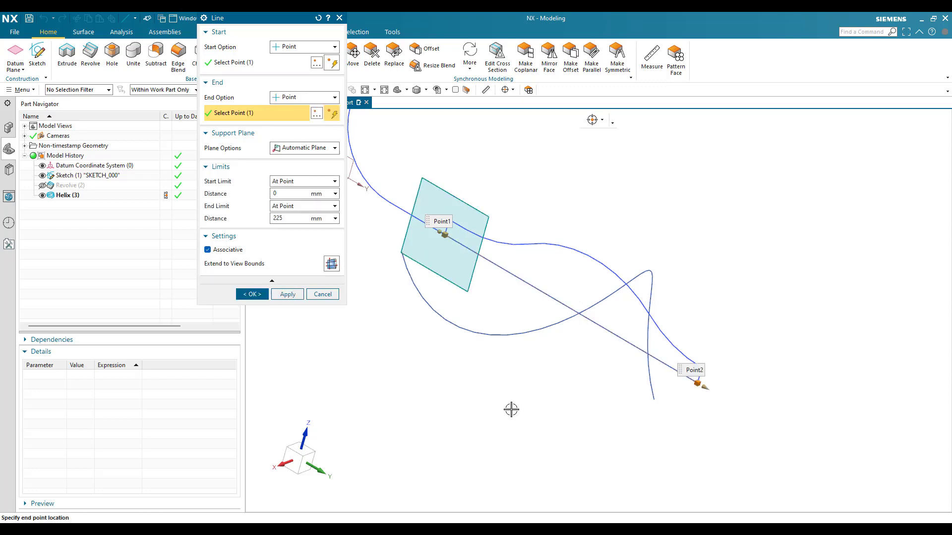
{"action": "left_click", "coordinate": [287, 295]}
Draw a second line from the axis line's start point to the helix's start point, then show the revolved body again.
{"action": "mouse_move", "coordinate": [436, 261]}
{"action": "middle_mouse_down"}
{"action": "mouse_move", "coordinate": [446, 246]}
{"action": "mouse_move", "coordinate": [436, 255]}
{"action": "middle_mouse_up"}
{"action": "scroll", "coordinate": [435, 255], "scroll_direction": "up", "scroll_amount": 4}
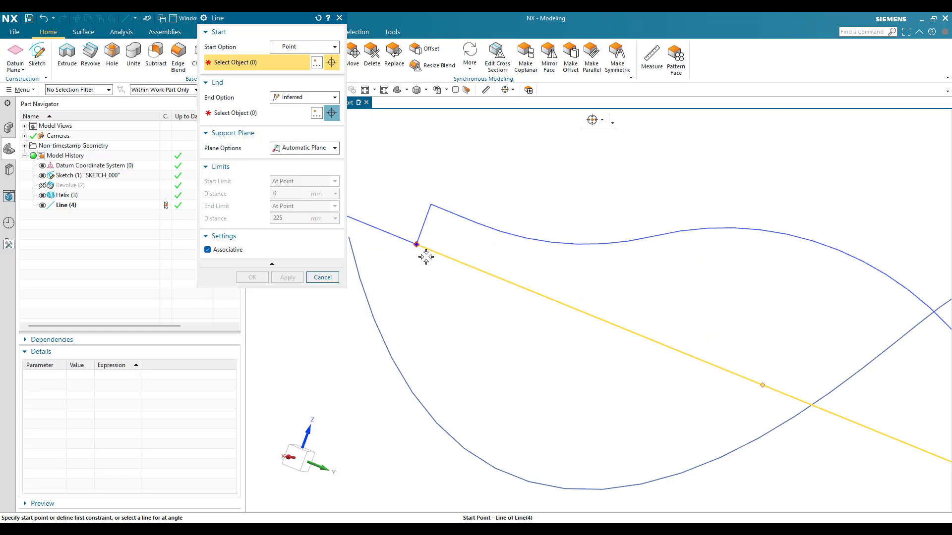
{"action": "left_click", "coordinate": [419, 251]}
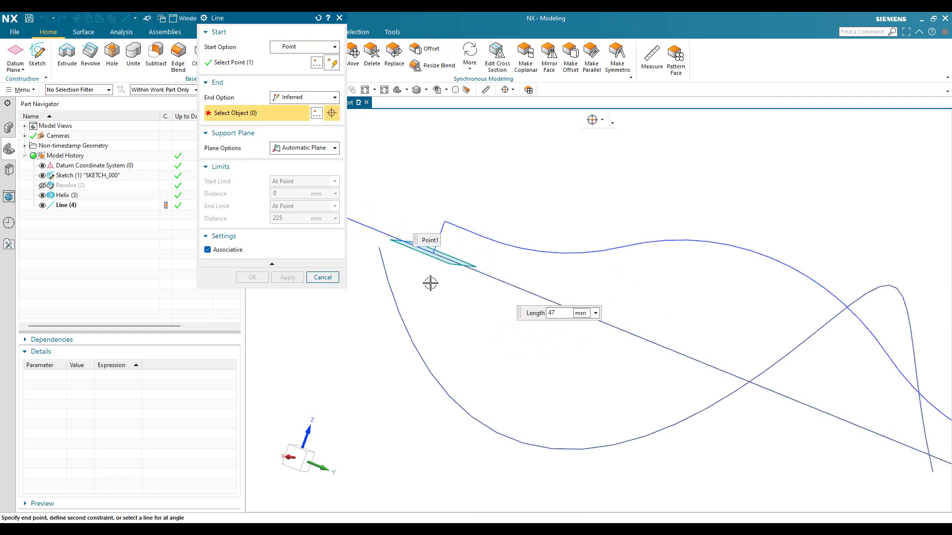
{"action": "left_click", "coordinate": [377, 249]}
{"action": "middle_click_drag", "start_coordinate": [374, 253], "coordinate": [366, 318]}
{"action": "left_click", "coordinate": [252, 294]}
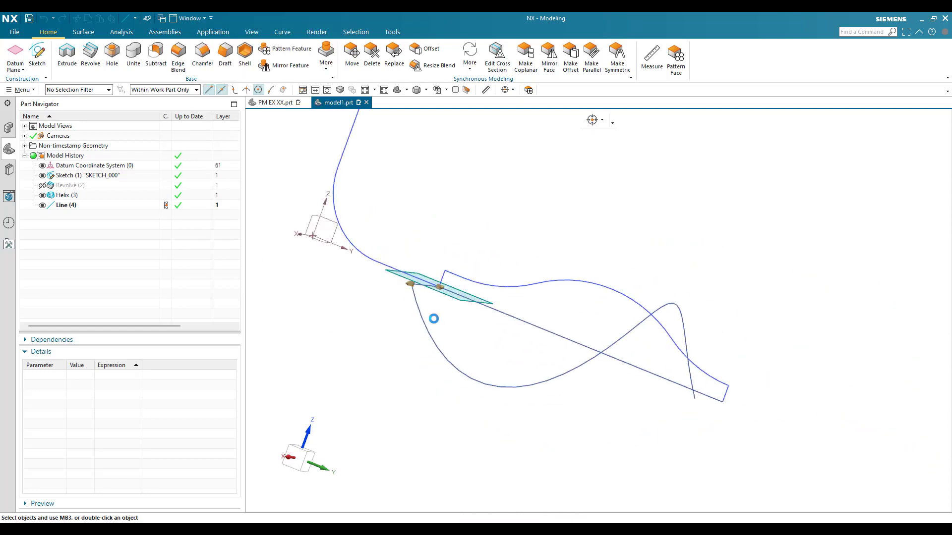
{"action": "middle_click_drag", "start_coordinate": [440, 310], "coordinate": [452, 269]}
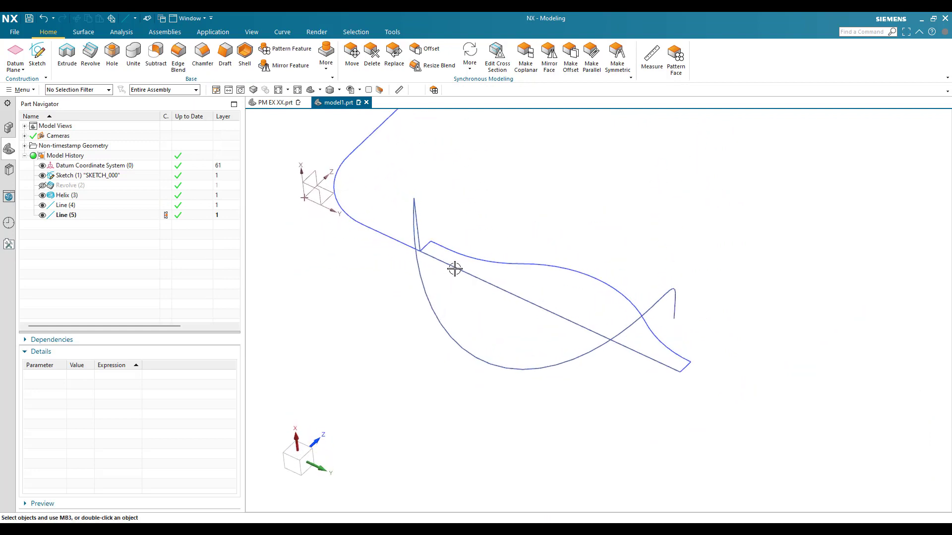
{"action": "left_click", "coordinate": [43, 185]}
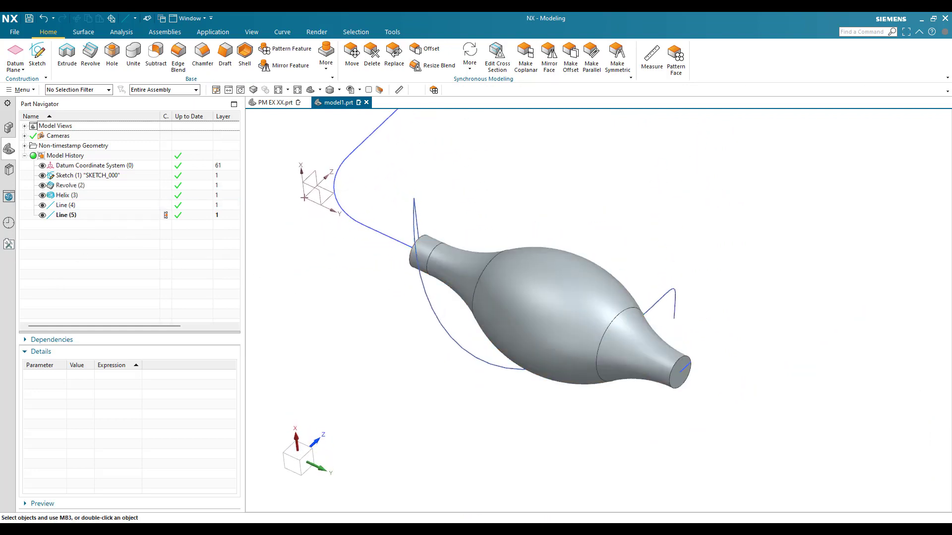
Start a Swept surface with the short line to the helix start as its section and the helix as its first guide.
{"action": "left_click", "coordinate": [83, 32]}
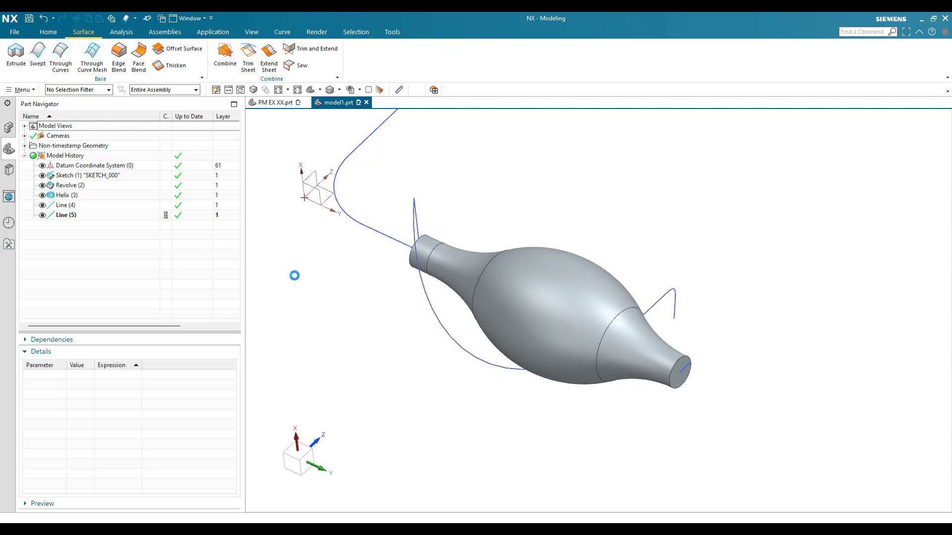
{"action": "left_click", "coordinate": [419, 225]}
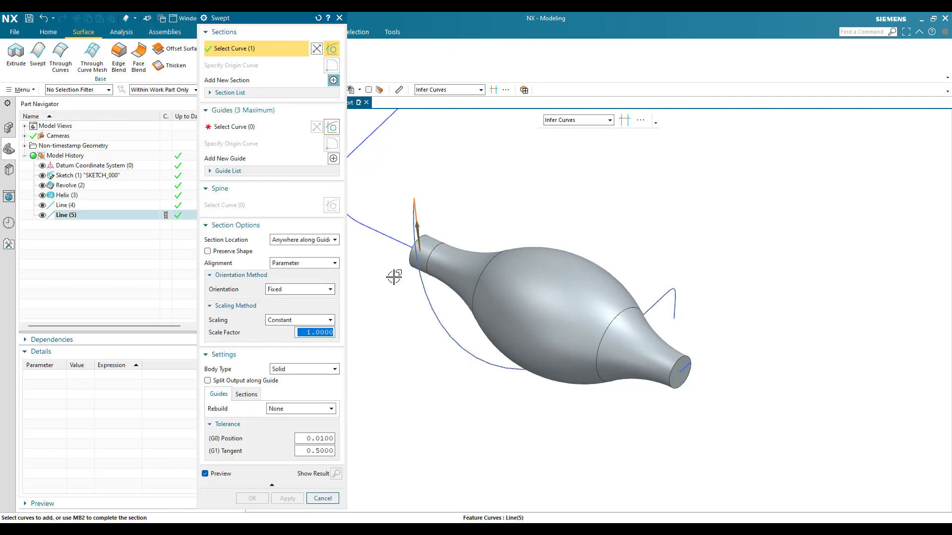
{"action": "left_click", "coordinate": [238, 127]}
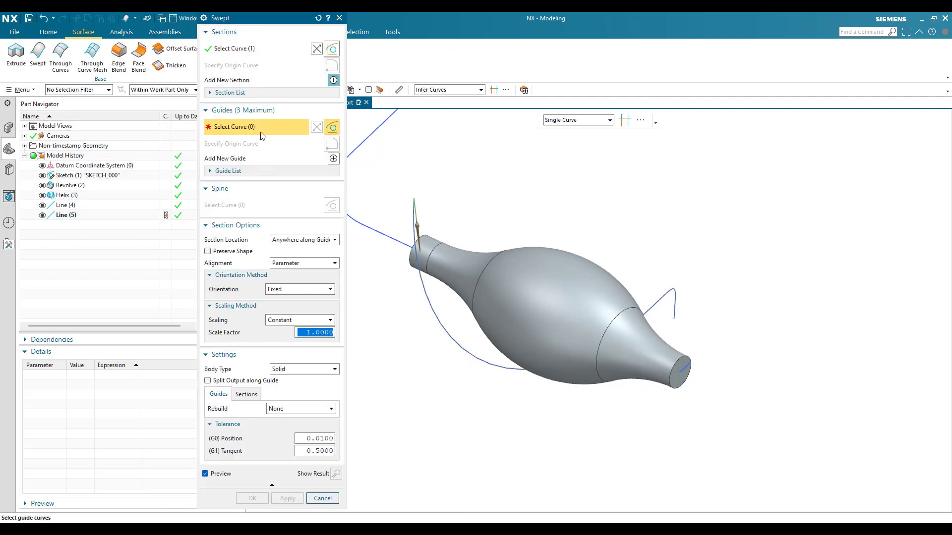
{"action": "left_click", "coordinate": [425, 284]}
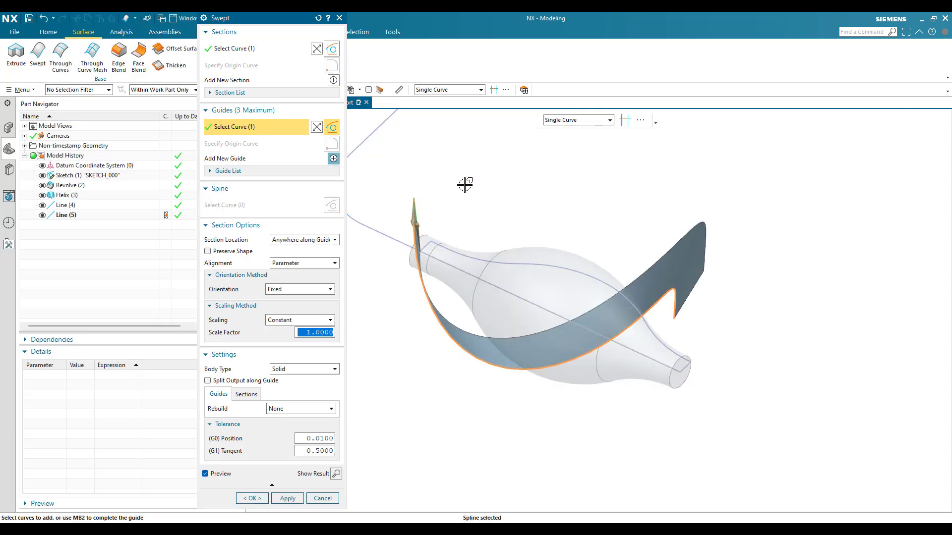
Add the axis line as the second guide of the Swept surface and create the surface.
{"action": "left_click", "coordinate": [288, 171]}
{"action": "left_click", "coordinate": [334, 159]}
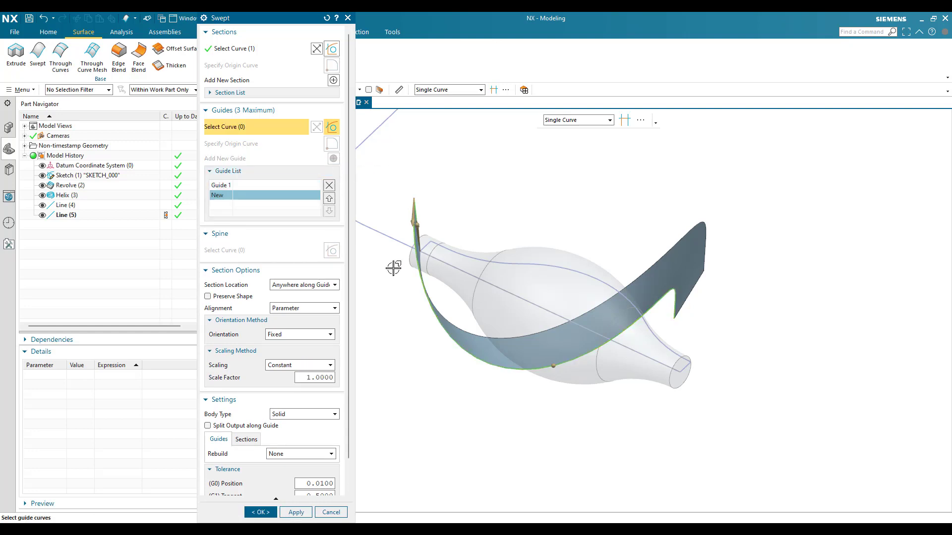
{"action": "left_click", "coordinate": [476, 274]}
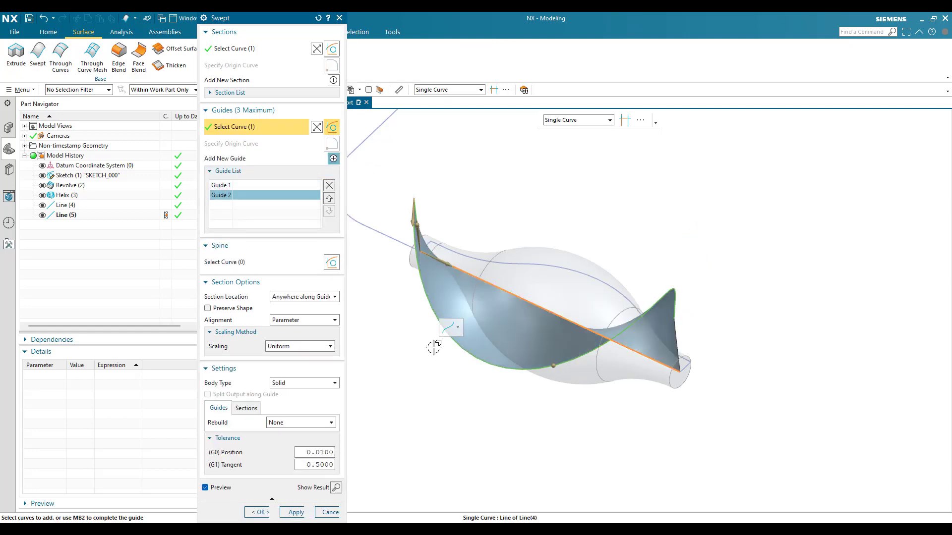
{"action": "scroll", "coordinate": [456, 317], "scroll_direction": "up", "scroll_amount": 3}
{"action": "mouse_move", "coordinate": [476, 299]}
{"action": "middle_mouse_down"}
{"action": "mouse_move", "coordinate": [427, 308]}
{"action": "mouse_move", "coordinate": [427, 298]}
{"action": "mouse_move", "coordinate": [482, 296]}
{"action": "mouse_move", "coordinate": [470, 296]}
{"action": "middle_mouse_up"}
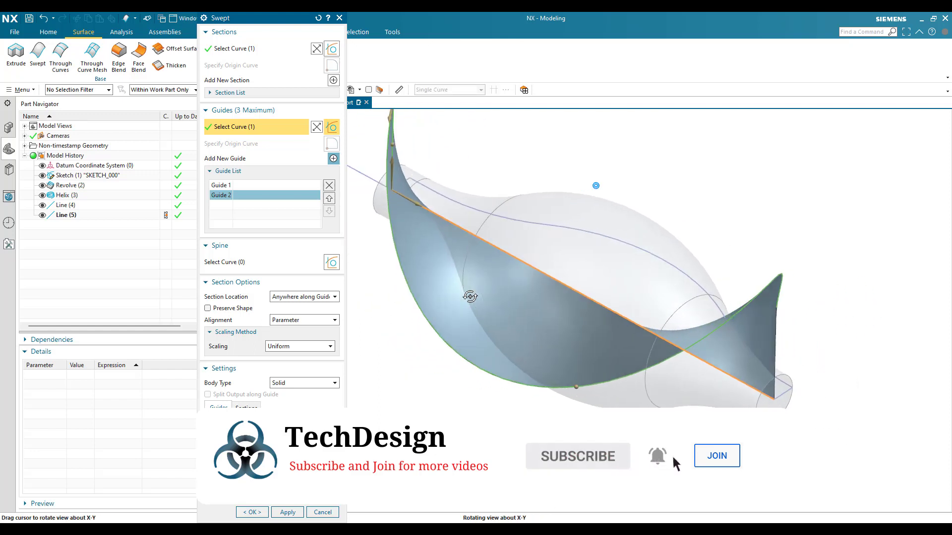
{"action": "scroll", "coordinate": [525, 310], "scroll_direction": "down", "scroll_amount": 3}
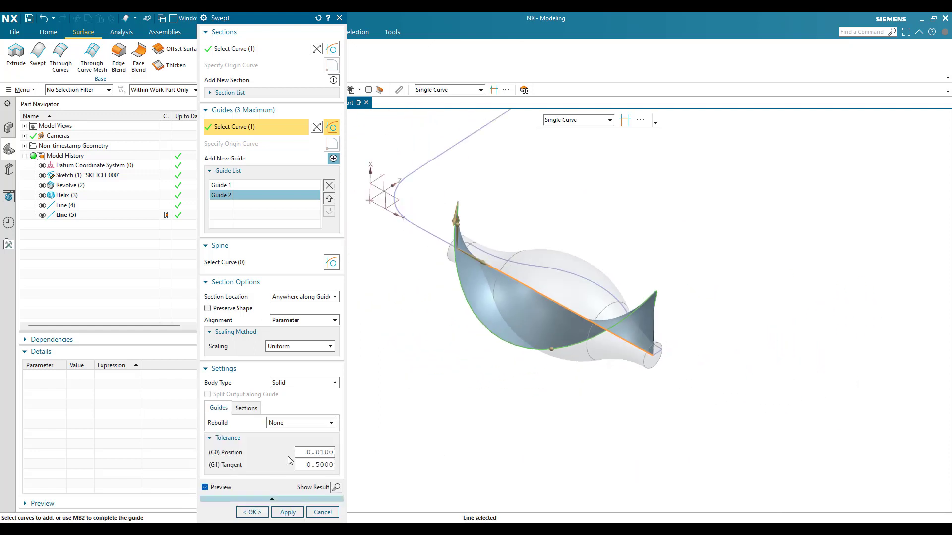
{"action": "left_click", "coordinate": [243, 514]}
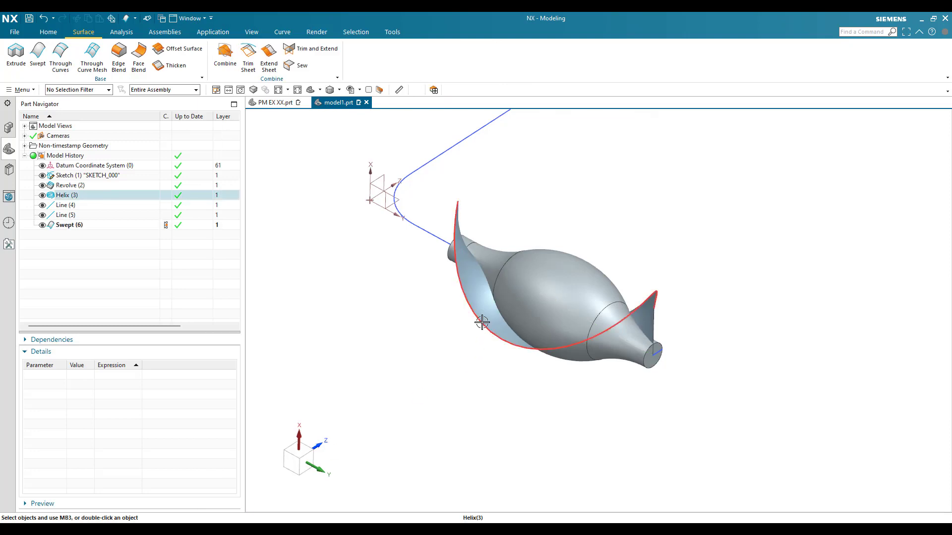
Create intersection curves between all faces of the revolved body and the helical swept surface.
{"action": "scroll", "coordinate": [507, 303], "scroll_direction": "up", "scroll_amount": 3}
{"action": "middle_click_drag", "start_coordinate": [496, 306], "coordinate": [460, 280]}
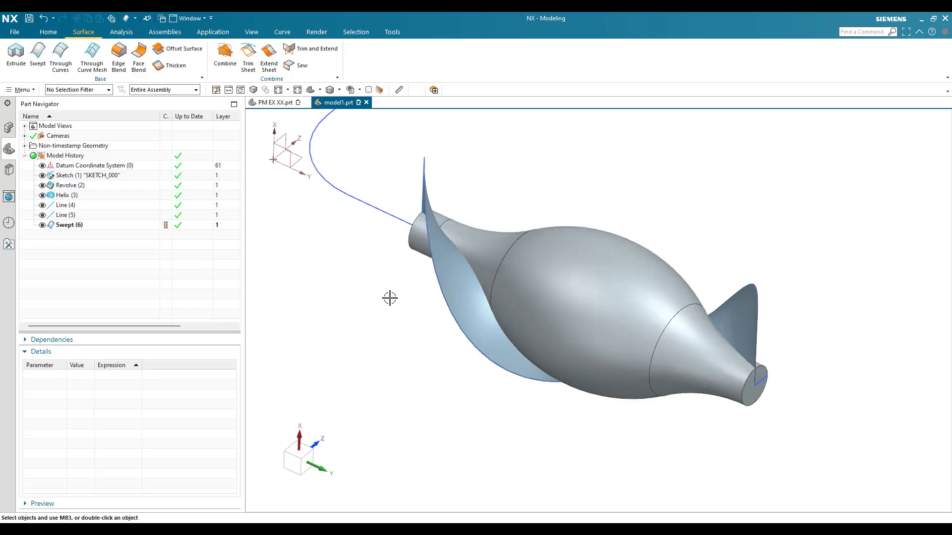
{"action": "middle_click_drag", "start_coordinate": [372, 285], "coordinate": [361, 290]}
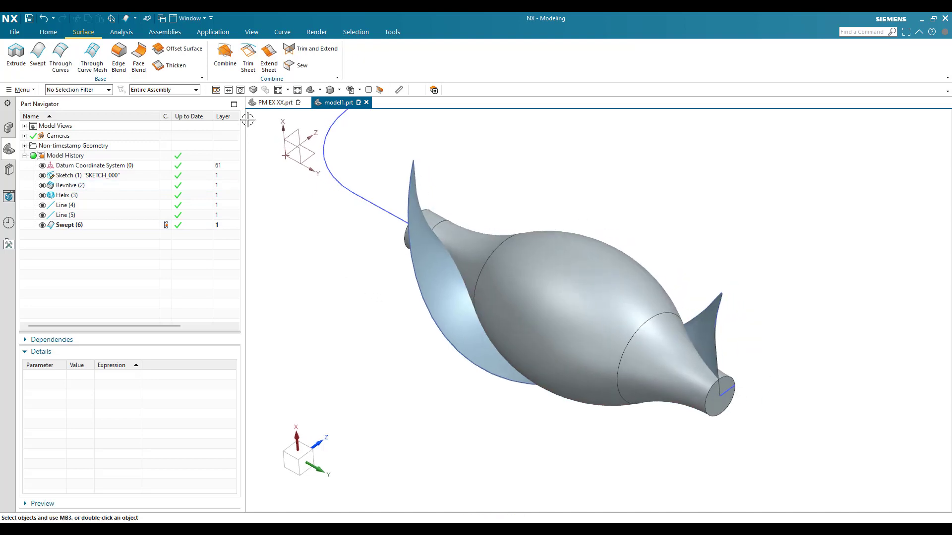
{"action": "left_click", "coordinate": [283, 31]}
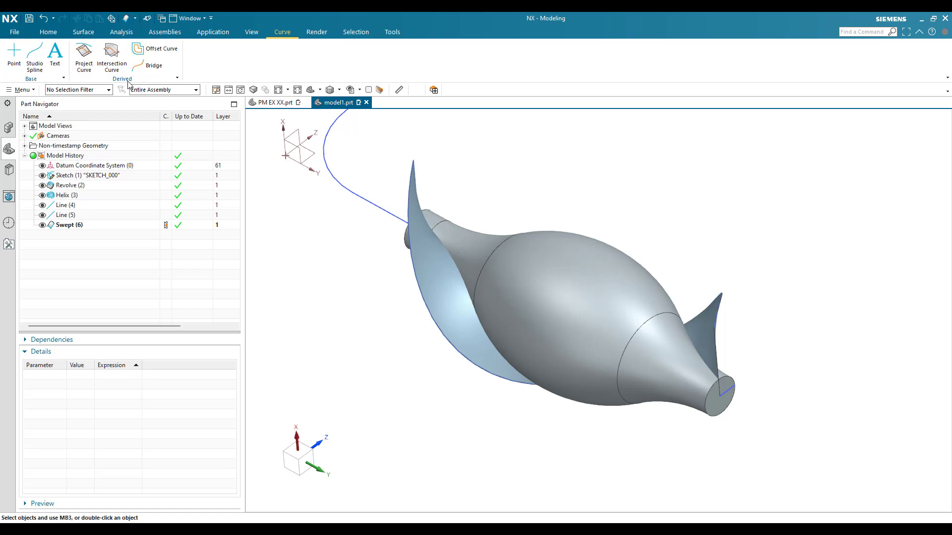
{"action": "left_click", "coordinate": [503, 264]}
{"action": "left_click", "coordinate": [264, 101]}
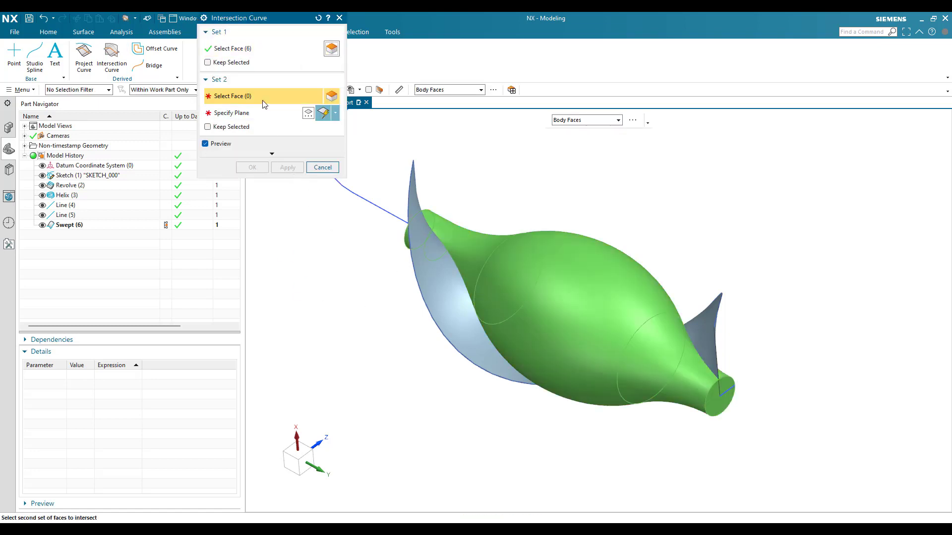
{"action": "left_click", "coordinate": [439, 318]}
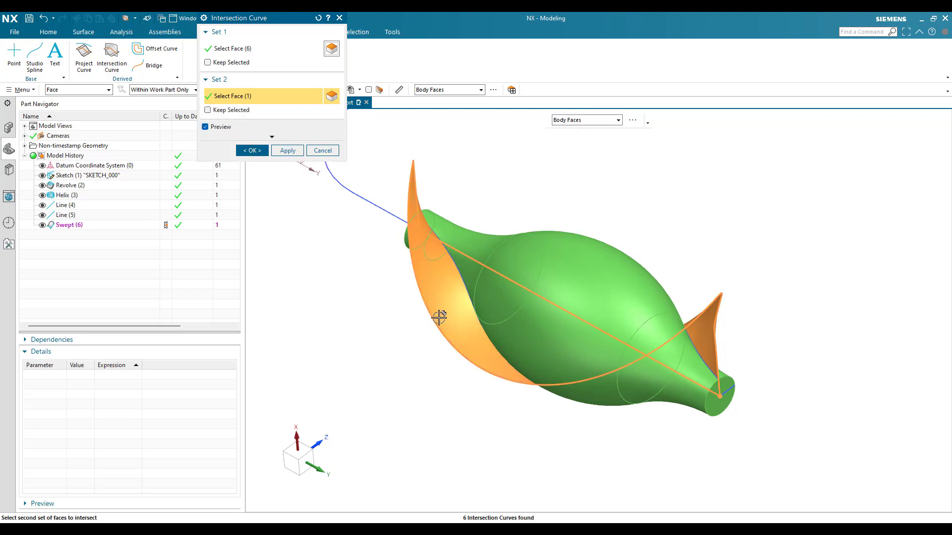
{"action": "scroll", "coordinate": [441, 250], "scroll_direction": "up", "scroll_amount": 5}
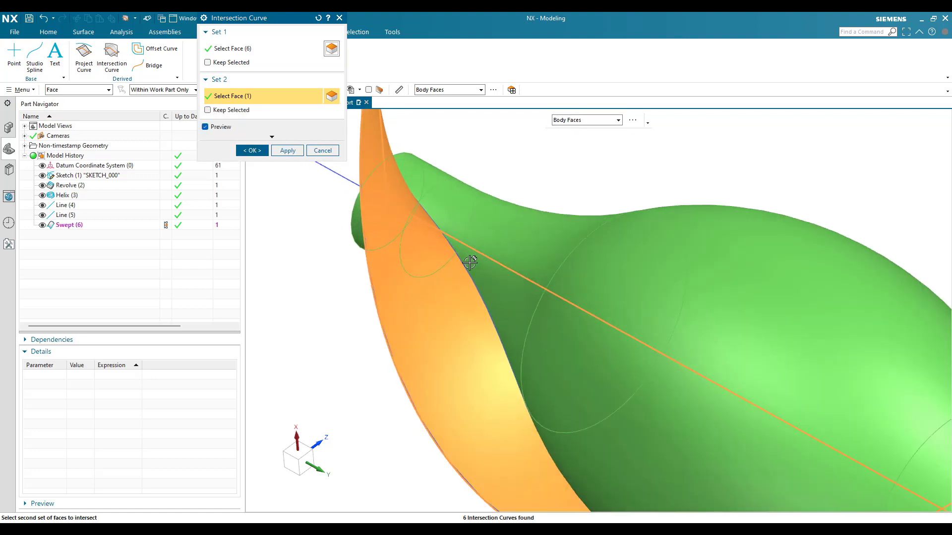
{"action": "mouse_move", "coordinate": [494, 315]}
{"action": "middle_mouse_down"}
{"action": "mouse_move", "coordinate": [520, 291]}
{"action": "mouse_move", "coordinate": [491, 318]}
{"action": "middle_mouse_up"}
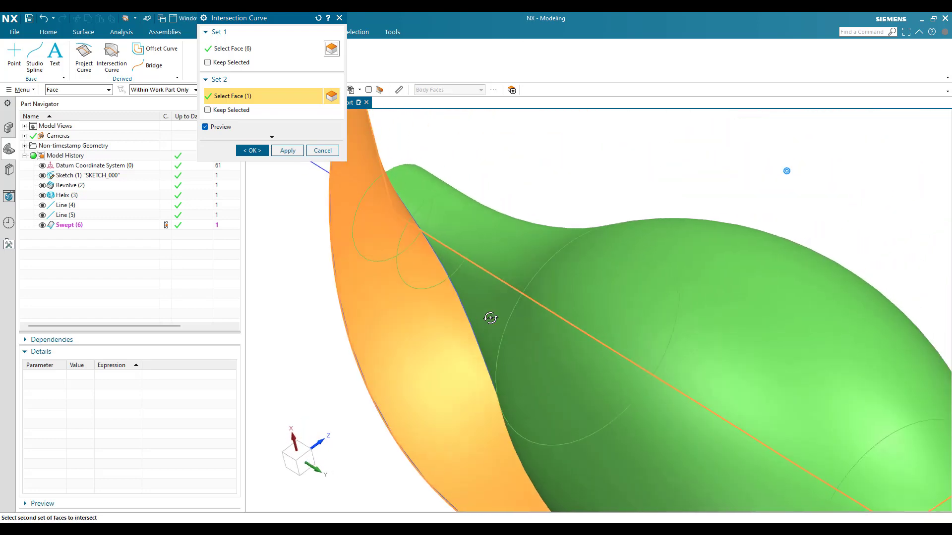
{"action": "scroll", "coordinate": [445, 309], "scroll_direction": "down", "scroll_amount": 3}
{"action": "left_click", "coordinate": [252, 151]}
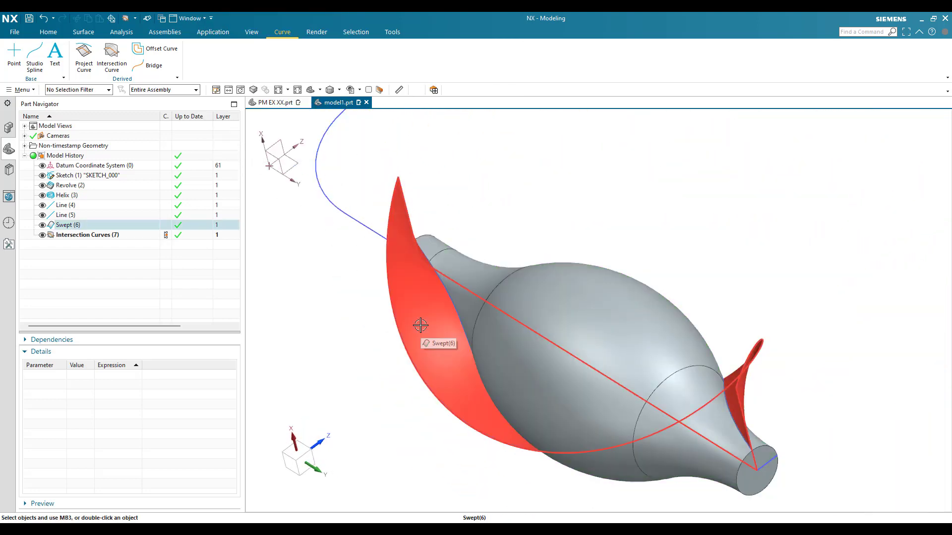
Hide the revolved body, the helical swept surface and the helix, leaving the intersection curves and lines displayed.
{"action": "left_click", "coordinate": [105, 235]}
{"action": "middle_click_drag", "start_coordinate": [350, 345], "coordinate": [363, 333]}
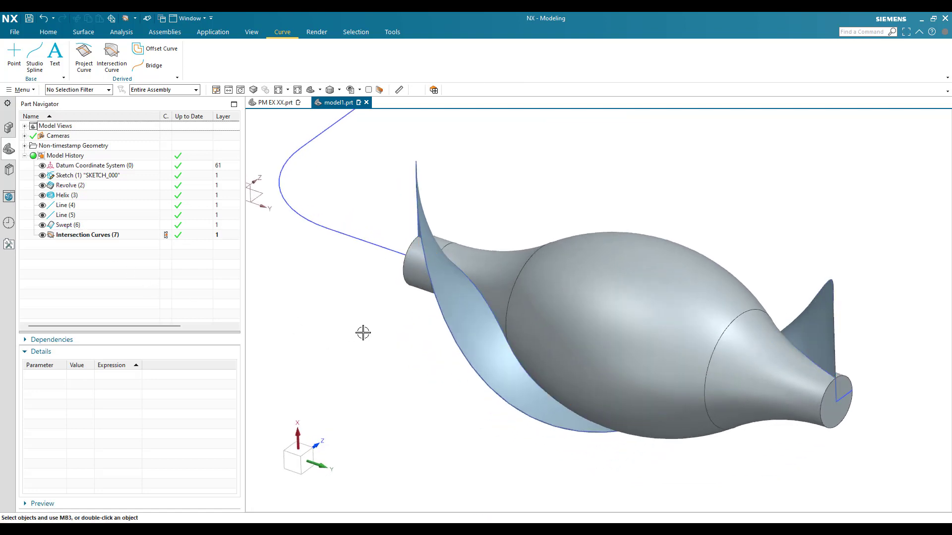
{"action": "left_click", "coordinate": [512, 263]}
{"action": "key", "text": "ctrl+b"}
{"action": "left_click", "coordinate": [469, 342]}
{"action": "key", "text": "ctrl+b"}
{"action": "scroll", "coordinate": [446, 277], "scroll_direction": "up", "scroll_amount": 3}
{"action": "left_click", "coordinate": [425, 300]}
{"action": "key", "text": "ctrl+b"}
{"action": "scroll", "coordinate": [415, 272], "scroll_direction": "down", "scroll_amount": 1}
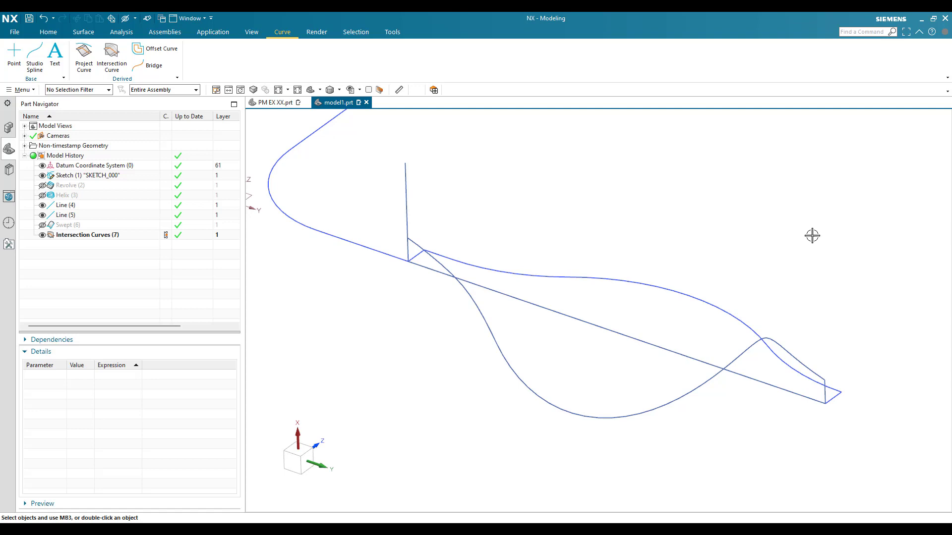
Show the revolved body again and start a sketch on its flat end face where the intersection curve begins.
{"action": "left_click", "coordinate": [48, 32]}
{"action": "left_click", "coordinate": [34, 56]}
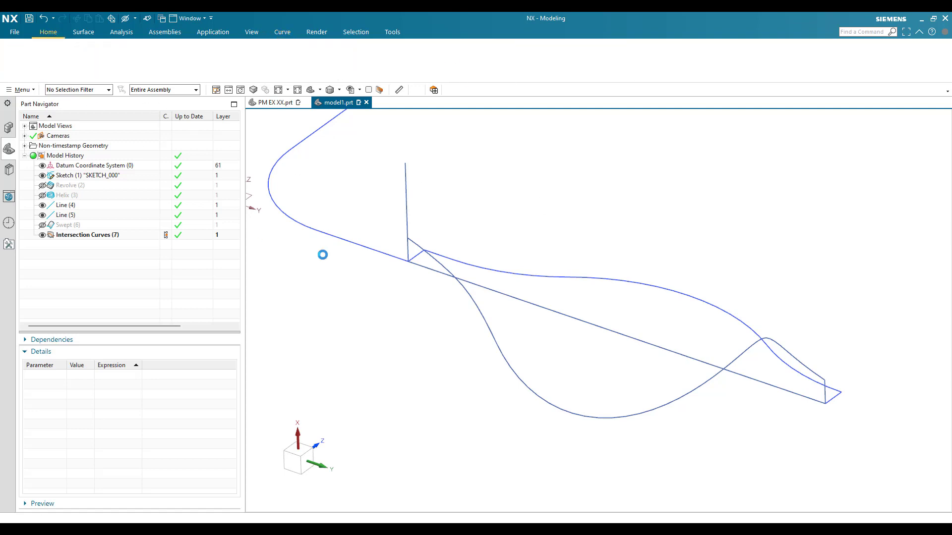
{"action": "left_click", "coordinate": [42, 185]}
{"action": "middle_click_drag", "start_coordinate": [341, 278], "coordinate": [424, 291]}
{"action": "left_click", "coordinate": [670, 297]}
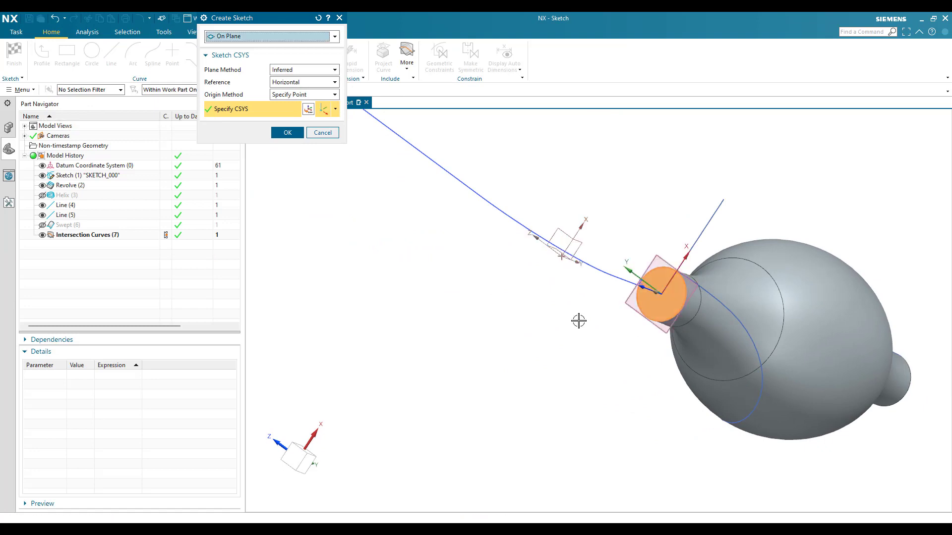
{"action": "middle_click", "coordinate": [716, 347]}
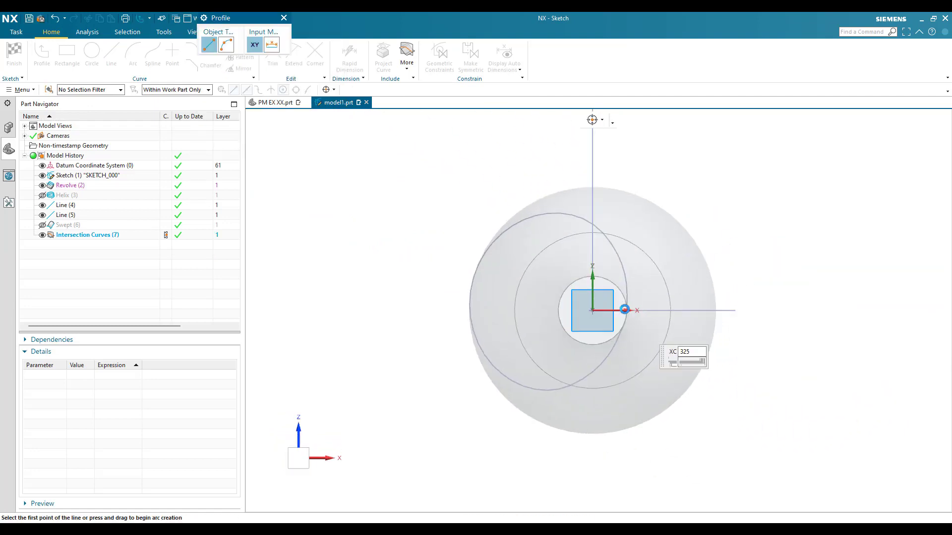
Sketch a 10 mm diameter circle centred on the intersection curve's start point at the end face's edge, then finish the sketch.
{"action": "middle_click_drag", "start_coordinate": [616, 310], "coordinate": [599, 314]}
{"action": "scroll", "coordinate": [540, 330], "scroll_direction": "up", "scroll_amount": 10}
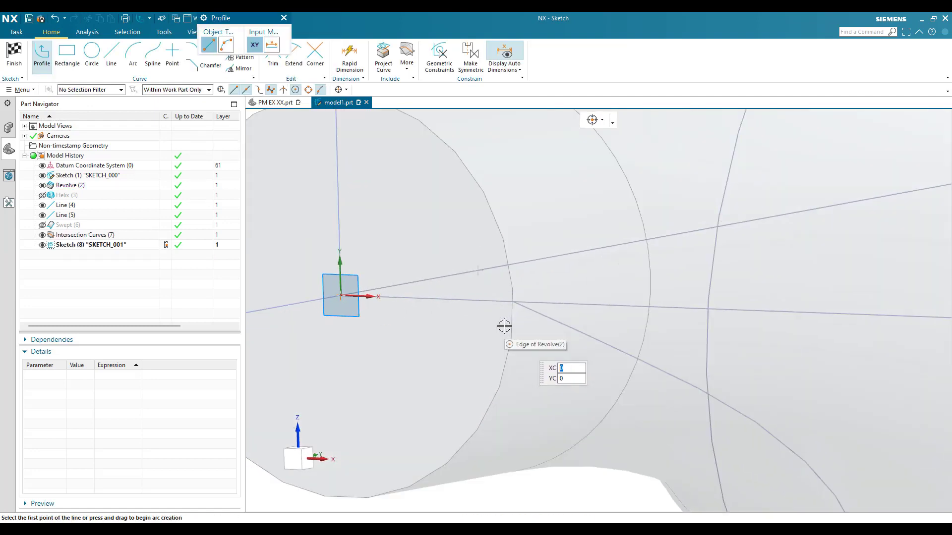
{"action": "key", "text": "o"}
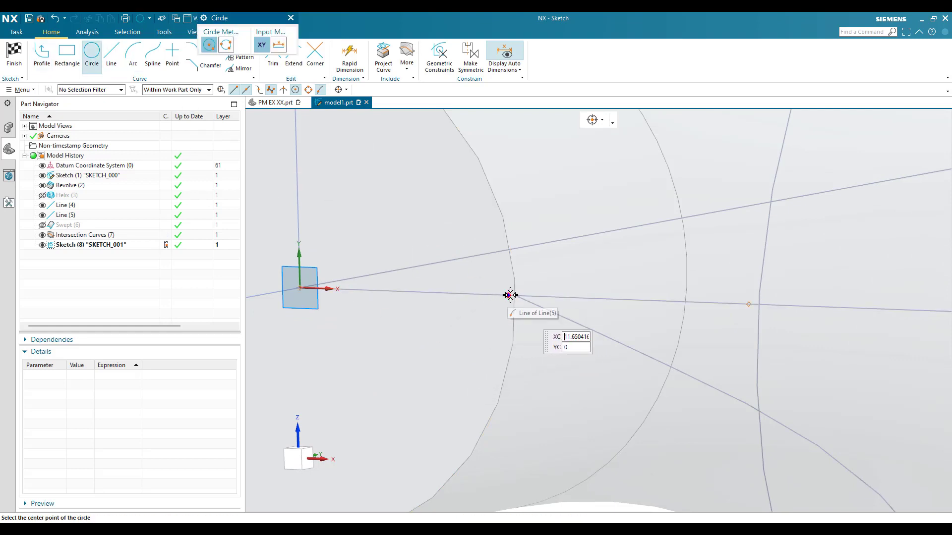
{"action": "left_click", "coordinate": [514, 295]}
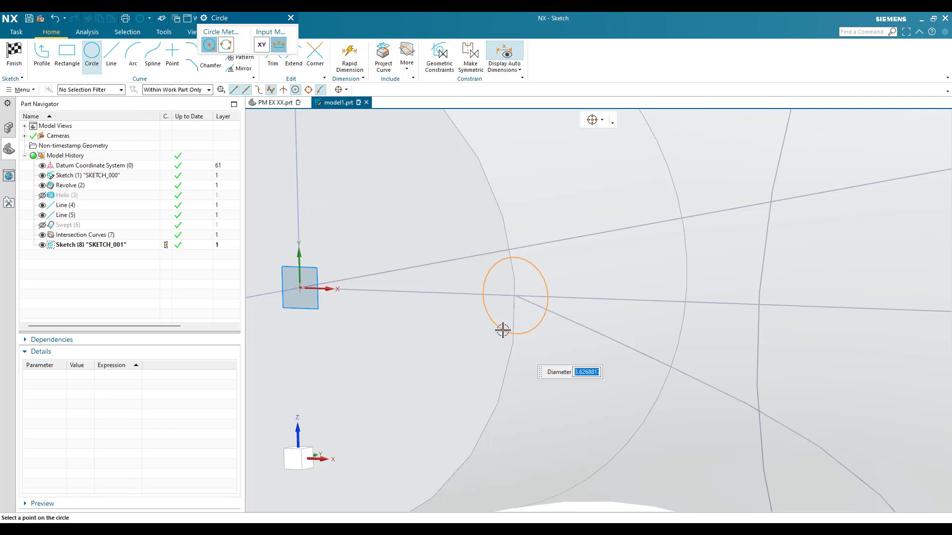
{"action": "key", "text": "Return"}
{"action": "key", "text": "Escape"}
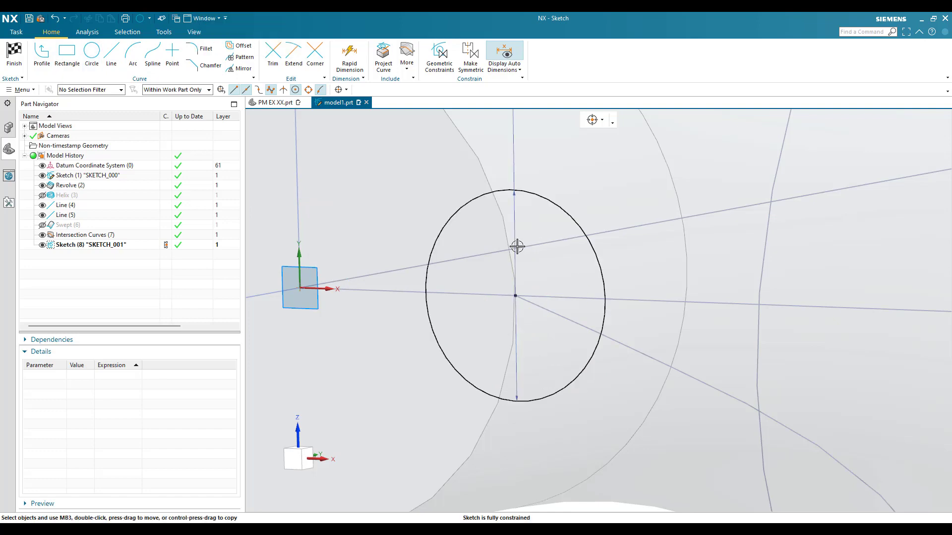
{"action": "scroll", "coordinate": [516, 246], "scroll_direction": "down", "scroll_amount": 4}
{"action": "left_click", "coordinate": [4, 58]}
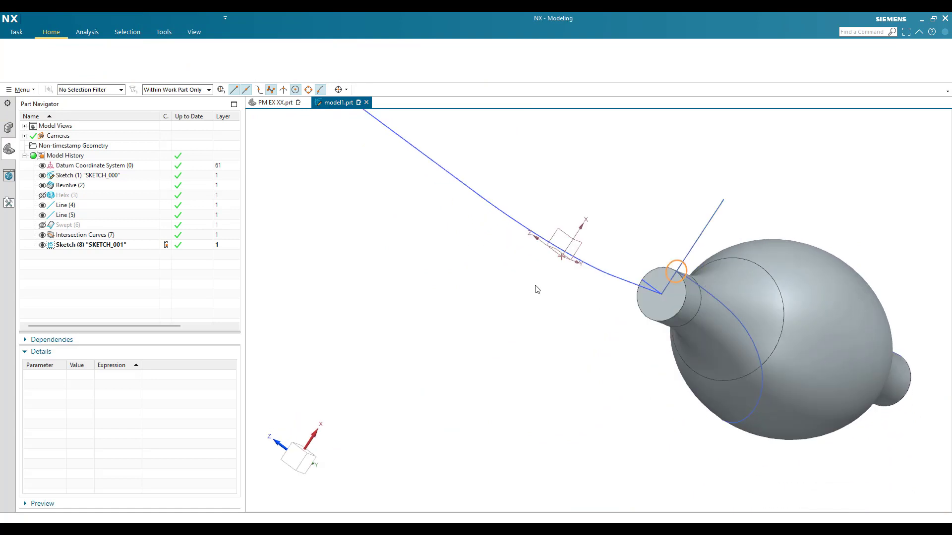
Start a Swept feature with the 10 mm circle as its section.
{"action": "mouse_move", "coordinate": [535, 287]}
{"action": "middle_mouse_down"}
{"action": "mouse_move", "coordinate": [518, 251]}
{"action": "mouse_move", "coordinate": [466, 261]}
{"action": "mouse_move", "coordinate": [457, 325]}
{"action": "mouse_move", "coordinate": [439, 297]}
{"action": "mouse_move", "coordinate": [452, 310]}
{"action": "mouse_move", "coordinate": [463, 259]}
{"action": "mouse_move", "coordinate": [451, 283]}
{"action": "middle_mouse_up"}
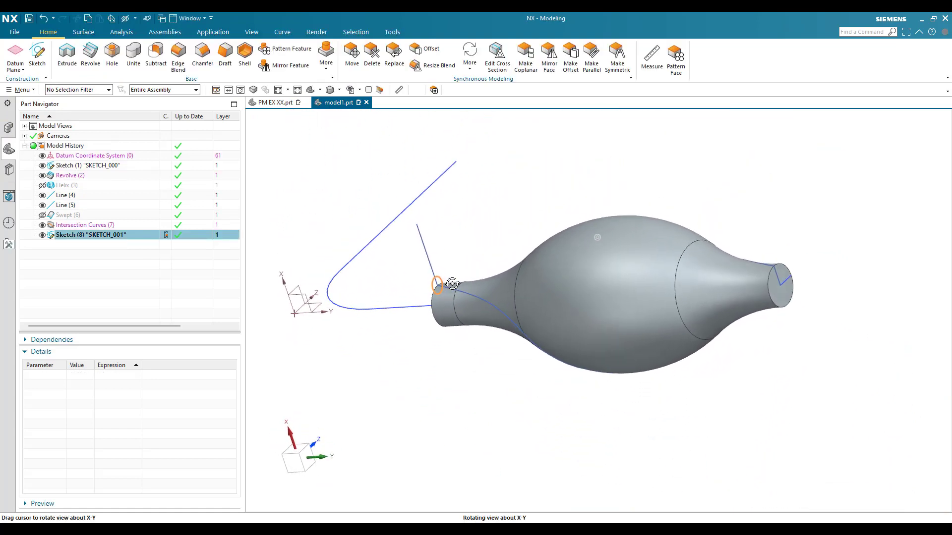
{"action": "scroll", "coordinate": [438, 292], "scroll_direction": "up", "scroll_amount": 5}
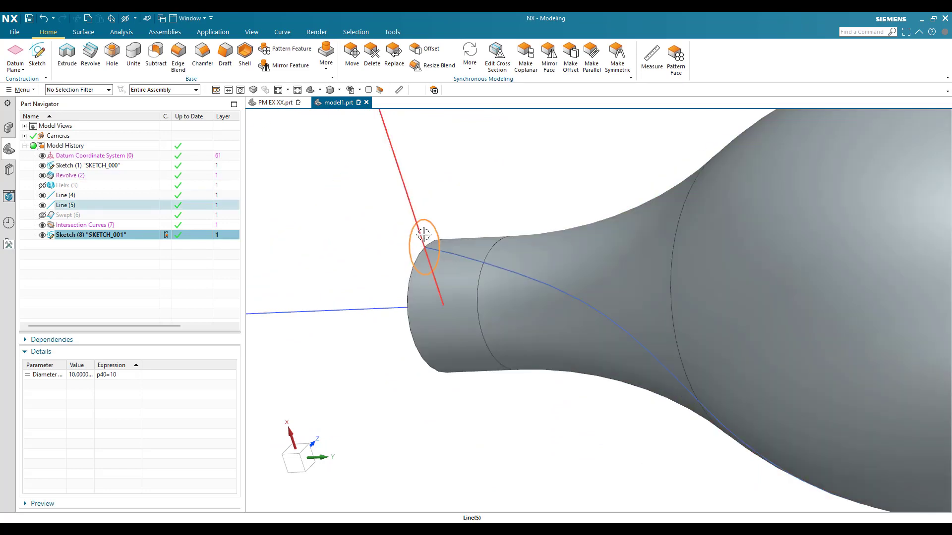
{"action": "scroll", "coordinate": [526, 291], "scroll_direction": "down", "scroll_amount": 4}
{"action": "mouse_move", "coordinate": [486, 234]}
{"action": "middle_mouse_down"}
{"action": "mouse_move", "coordinate": [472, 245]}
{"action": "mouse_move", "coordinate": [484, 248]}
{"action": "middle_mouse_up"}
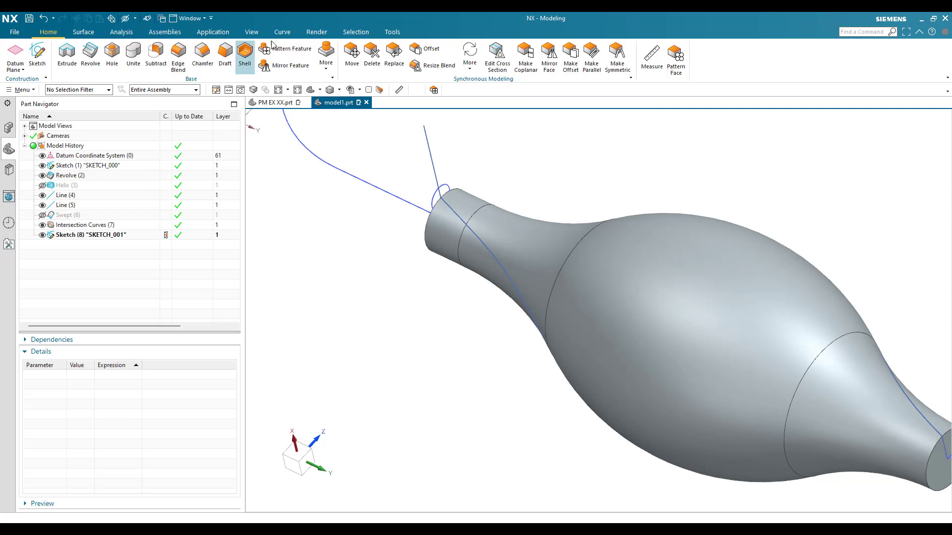
{"action": "left_click", "coordinate": [82, 32]}
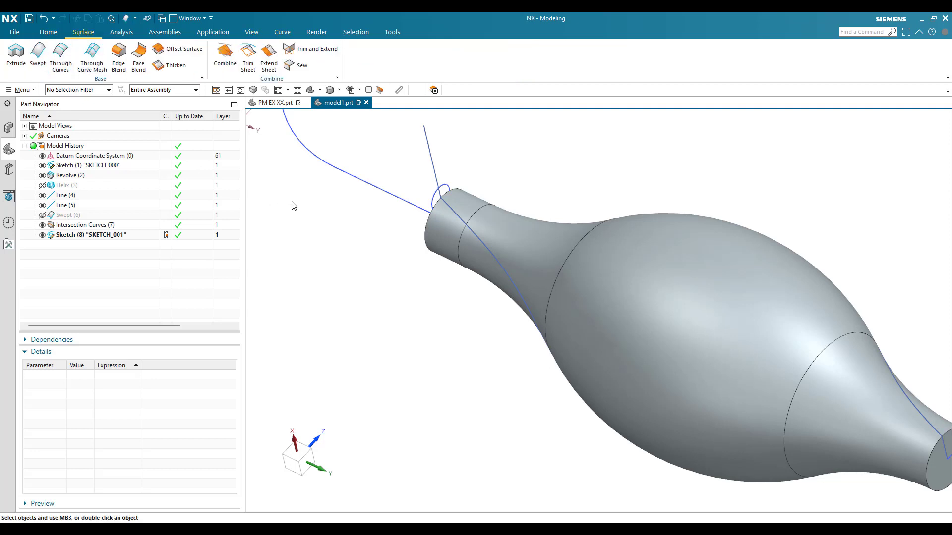
{"action": "left_click", "coordinate": [38, 49]}
{"action": "scroll", "coordinate": [424, 208], "scroll_direction": "up", "scroll_amount": 5}
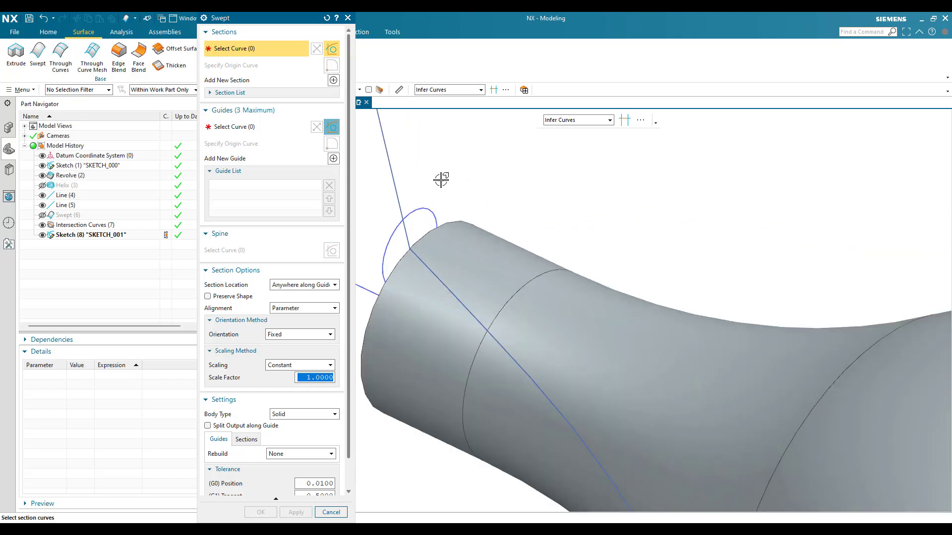
{"action": "left_click", "coordinate": [424, 209]}
Select the four connected intersection curves along the revolved body as the sweep's single guide and create the solid wire.
{"action": "left_click", "coordinate": [237, 127]}
{"action": "scroll", "coordinate": [476, 249], "scroll_direction": "down", "scroll_amount": 3}
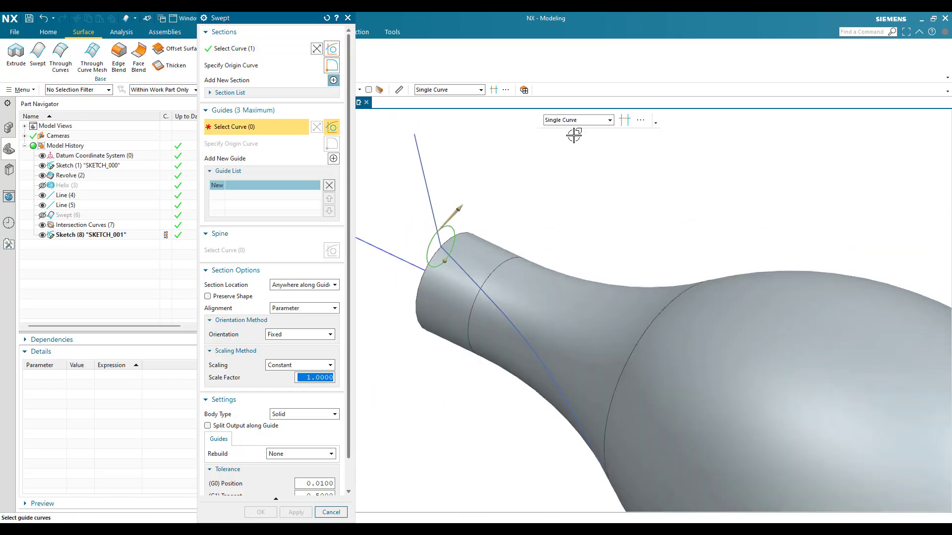
{"action": "left_click", "coordinate": [493, 305]}
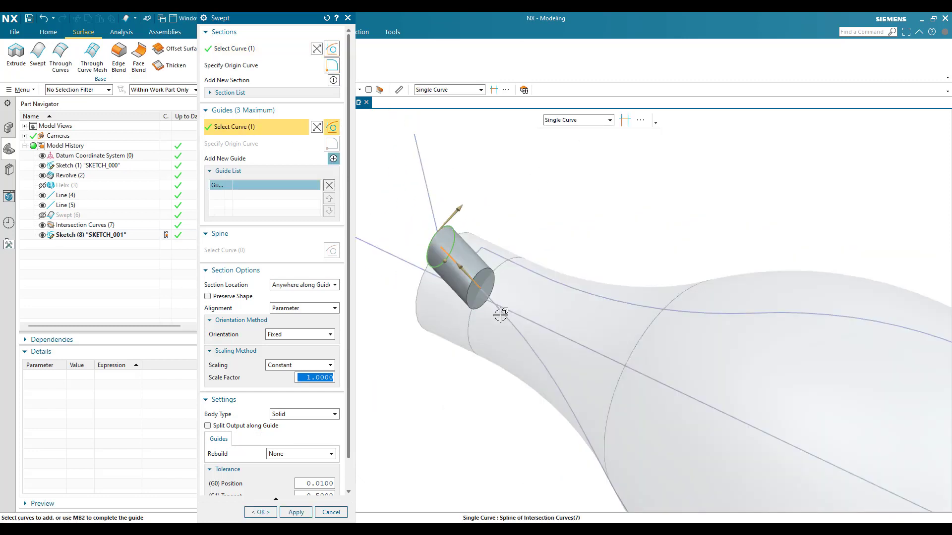
{"action": "scroll", "coordinate": [505, 342], "scroll_direction": "down", "scroll_amount": 3}
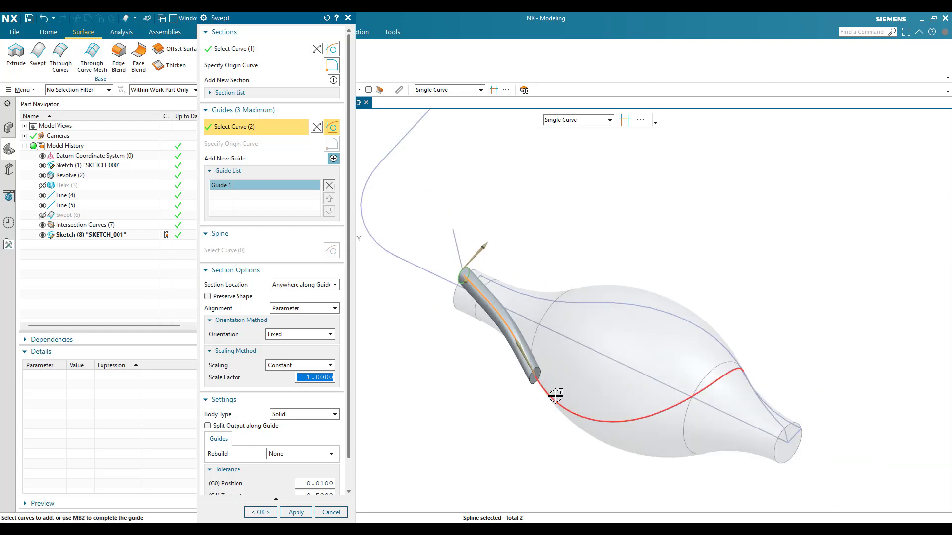
{"action": "left_click", "coordinate": [718, 386]}
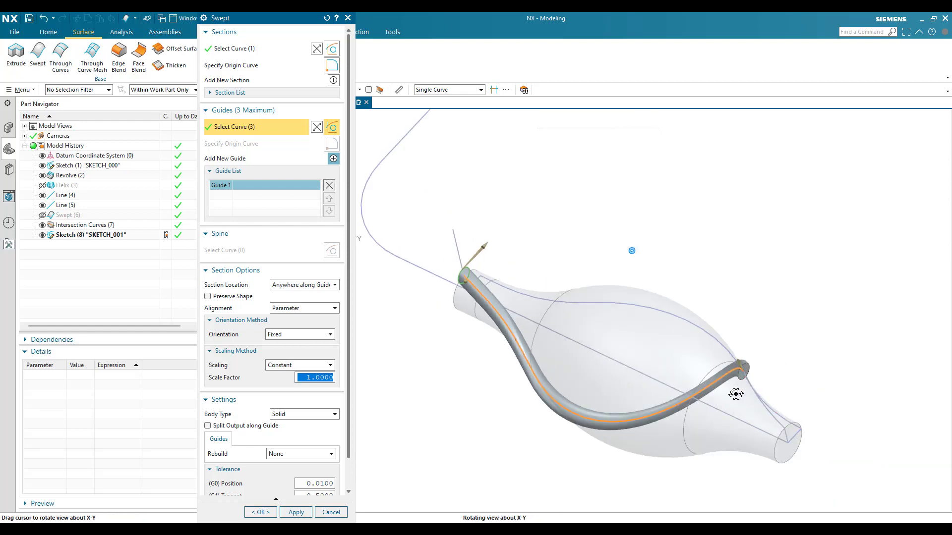
{"action": "middle_click_drag", "start_coordinate": [737, 395], "coordinate": [711, 418]}
{"action": "left_click", "coordinate": [669, 491]}
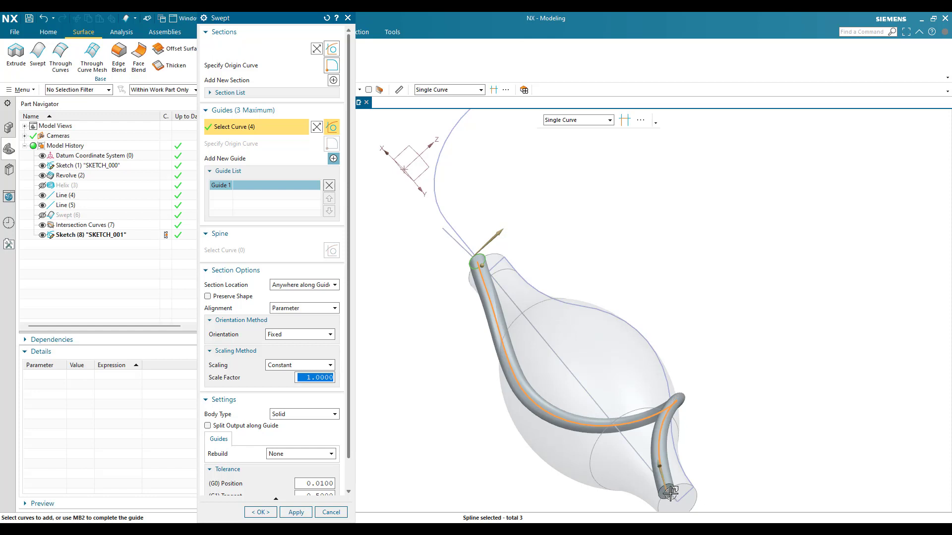
{"action": "scroll", "coordinate": [670, 495], "scroll_direction": "up", "scroll_amount": 1}
{"action": "scroll", "coordinate": [707, 332], "scroll_direction": "down", "scroll_amount": 2}
{"action": "middle_click_drag", "start_coordinate": [605, 310], "coordinate": [629, 298]}
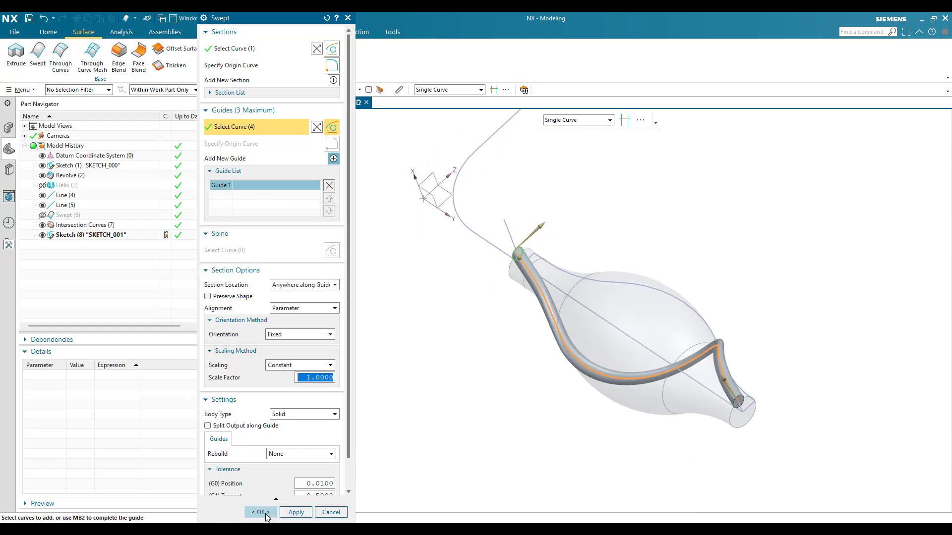
{"action": "left_click", "coordinate": [263, 512]}
{"action": "middle_click_drag", "start_coordinate": [570, 385], "coordinate": [626, 308]}
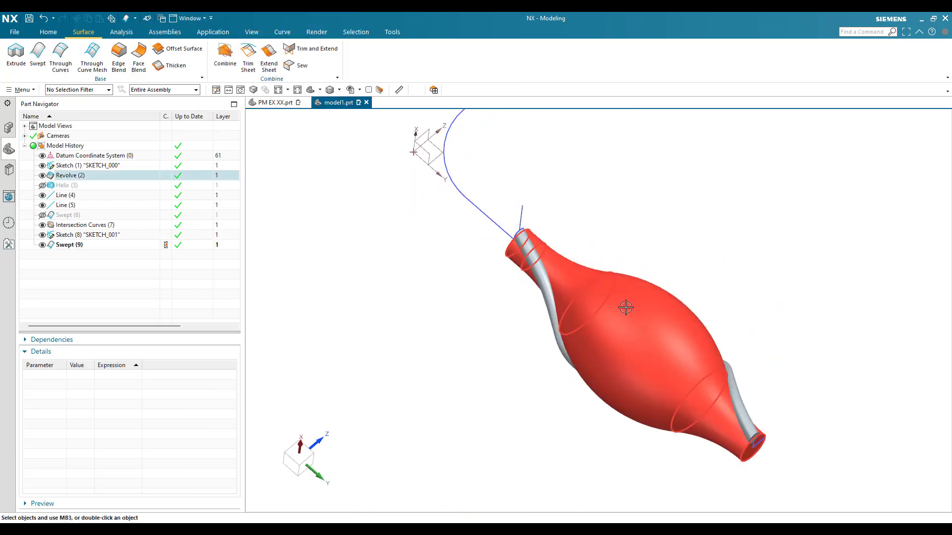
Hide the revolved body so that the swept wire stands alone.
{"action": "left_click", "coordinate": [626, 308]}
{"action": "key", "text": "ctrl+b"}
{"action": "scroll", "coordinate": [590, 315], "scroll_direction": "up", "scroll_amount": 5}
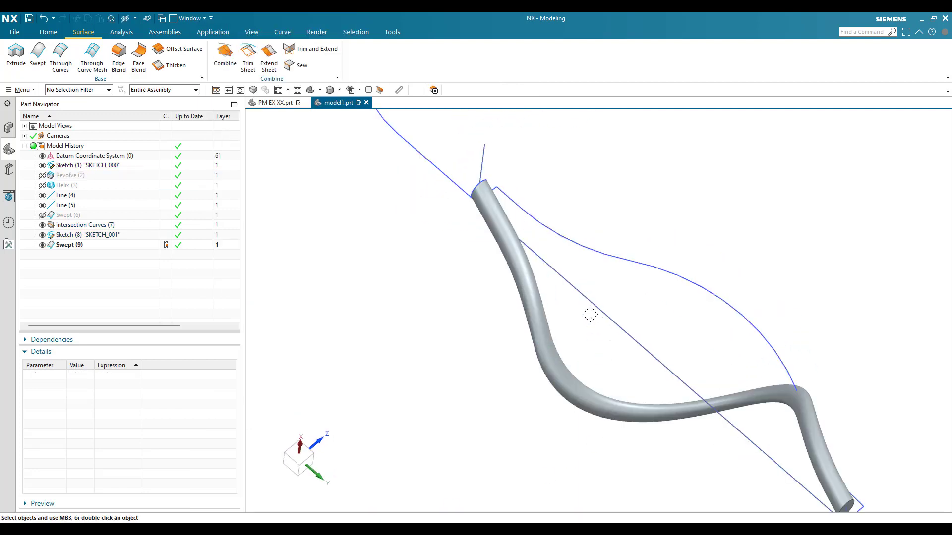
{"action": "scroll", "coordinate": [588, 278], "scroll_direction": "down", "scroll_amount": 3}
{"action": "middle_click_drag", "start_coordinate": [584, 281], "coordinate": [536, 267]}
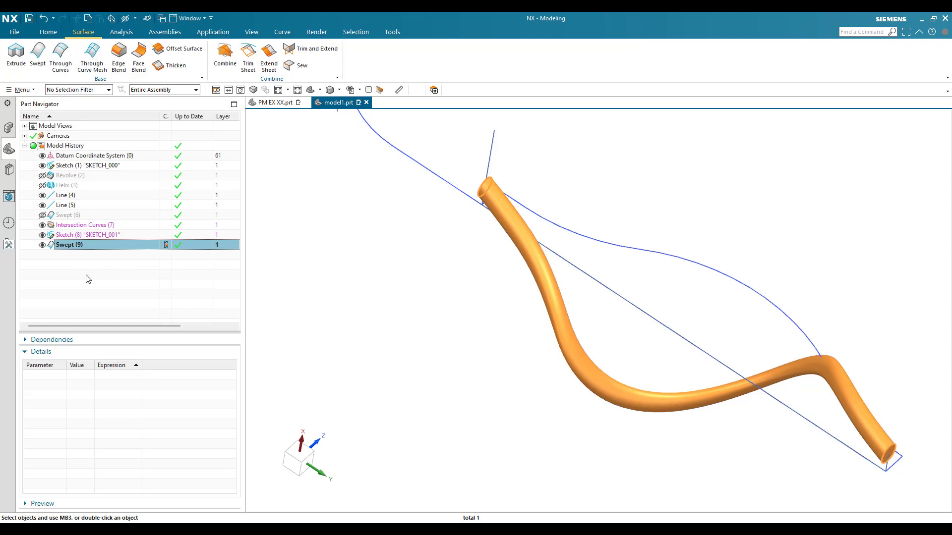
Create a circular pattern of the swept wire with count 6 over 360°, rotating about the central axis line through its end point.
{"action": "left_click", "coordinate": [48, 32]}
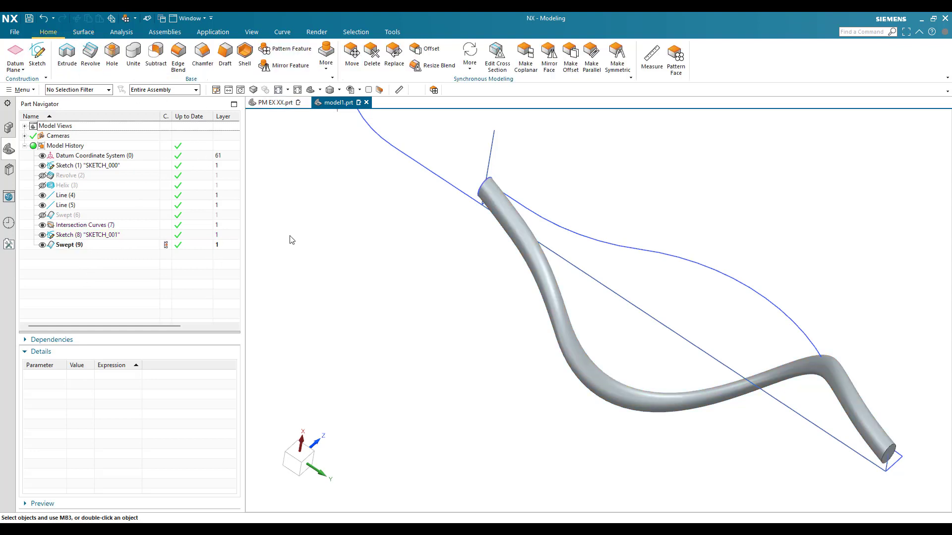
{"action": "key", "text": "F4"}
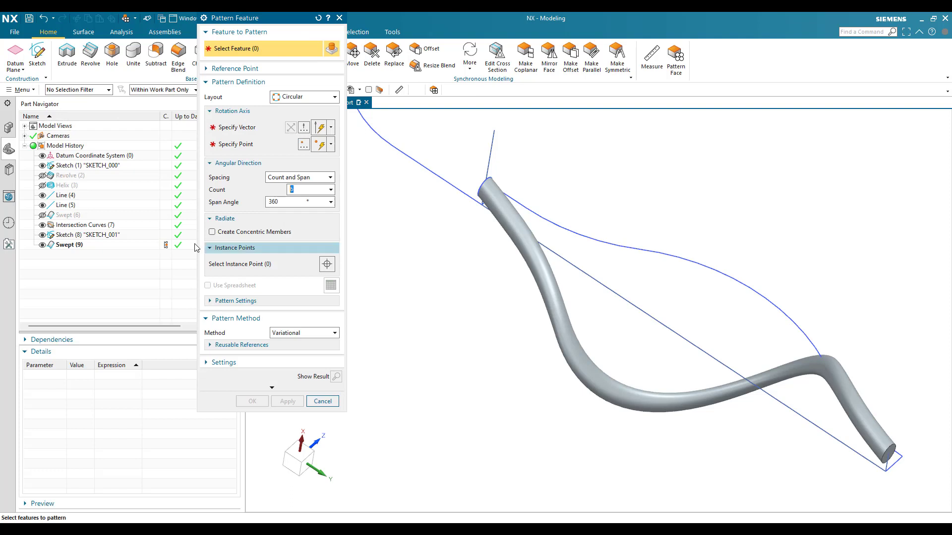
{"action": "left_click", "coordinate": [95, 245]}
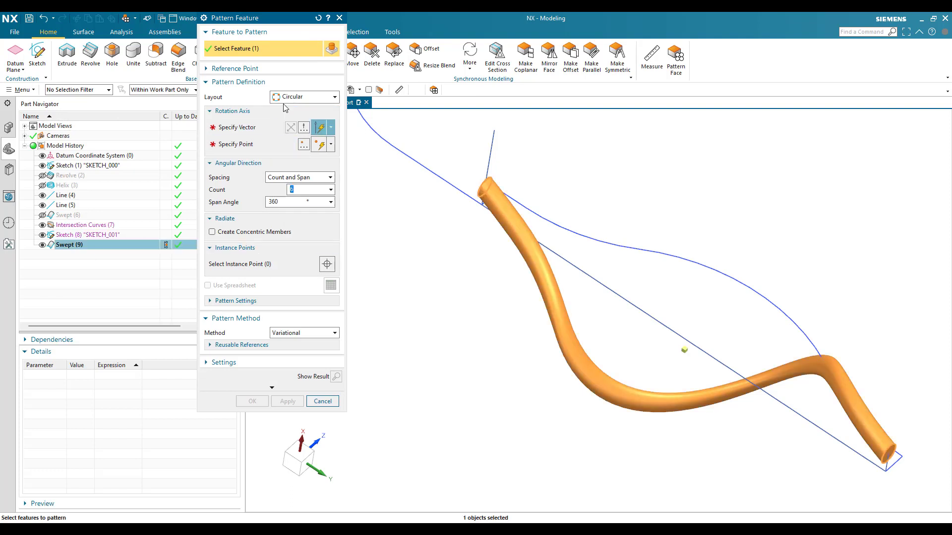
{"action": "left_click", "coordinate": [255, 128]}
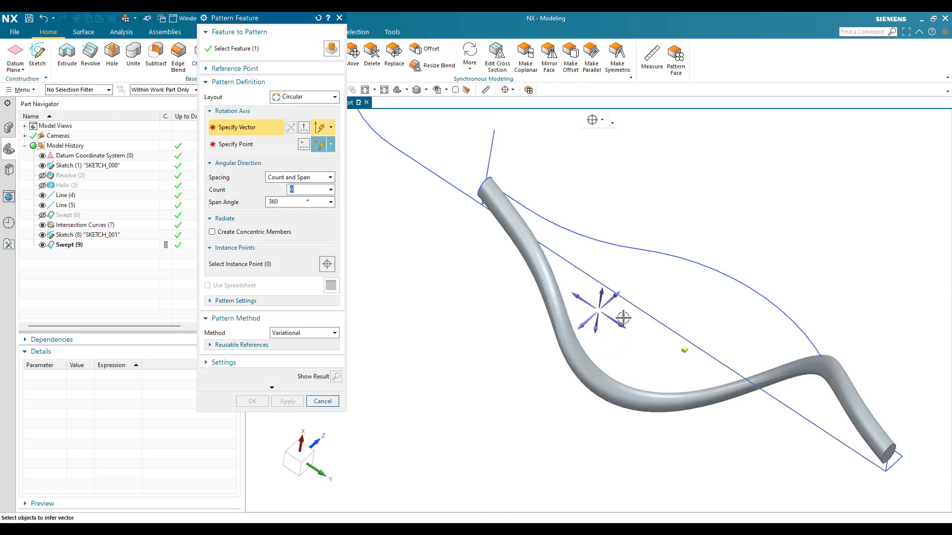
{"action": "left_click", "coordinate": [693, 337]}
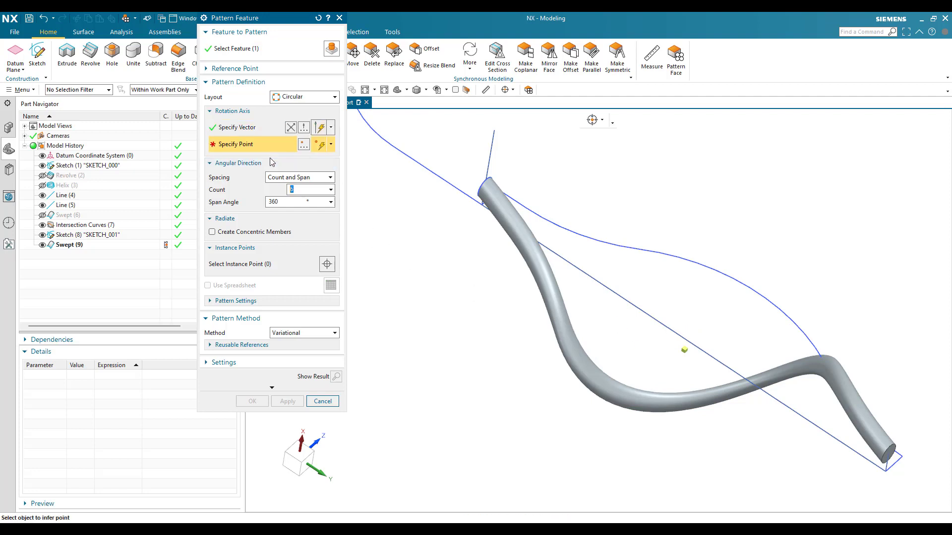
{"action": "scroll", "coordinate": [461, 201], "scroll_direction": "up", "scroll_amount": 5}
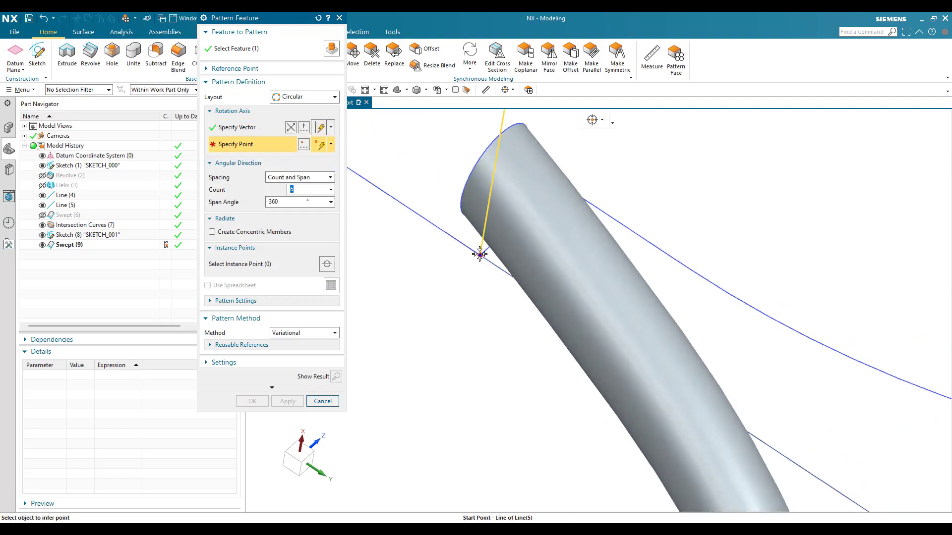
{"action": "left_click", "coordinate": [455, 304]}
{"action": "scroll", "coordinate": [448, 312], "scroll_direction": "down", "scroll_amount": 5}
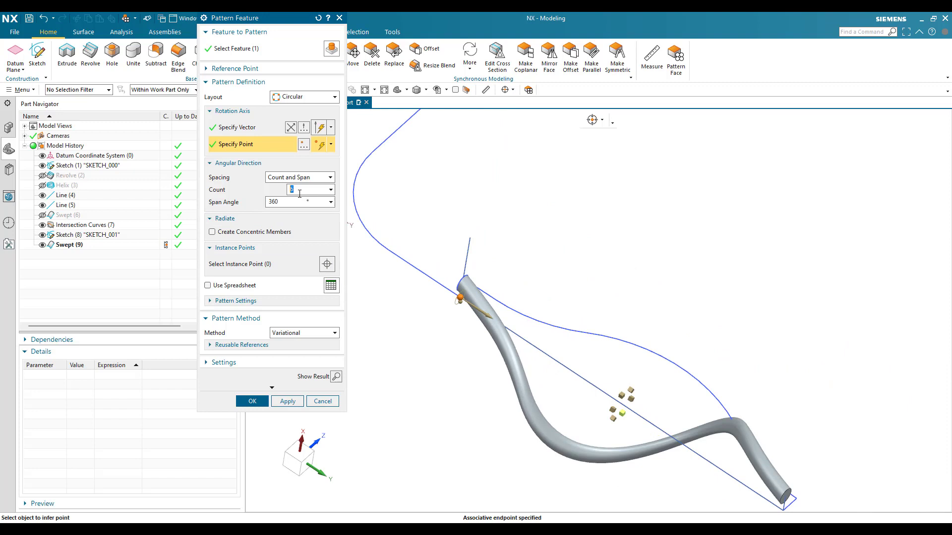
{"action": "left_click", "coordinate": [280, 203]}
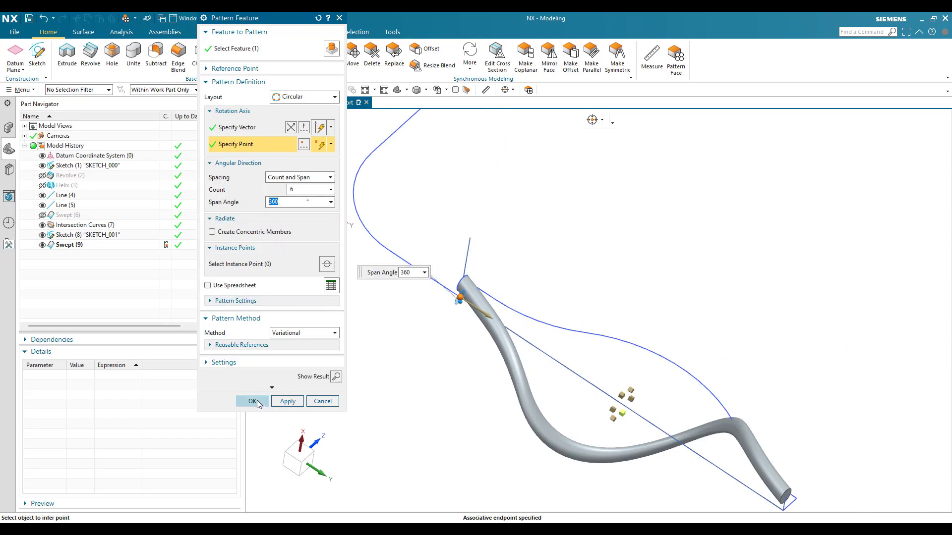
{"action": "left_click", "coordinate": [254, 402]}
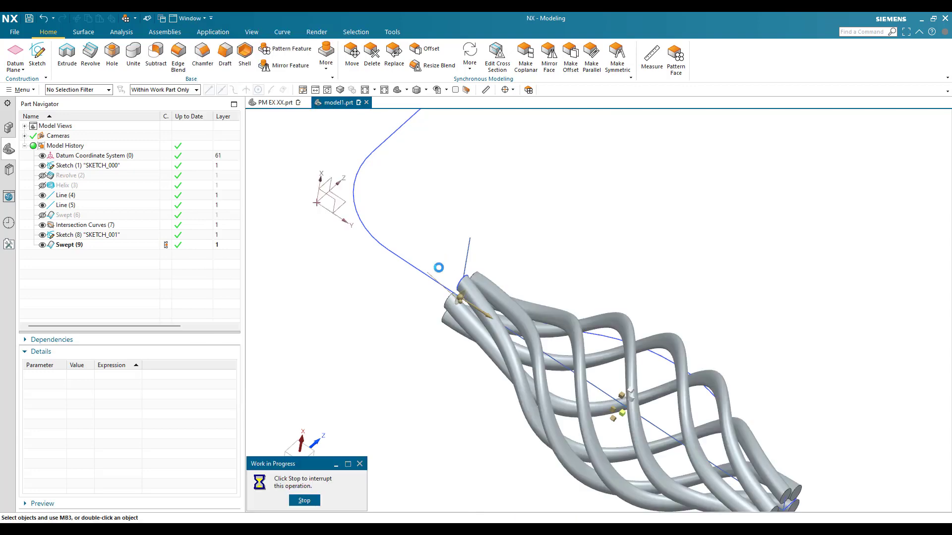
Show the revolved body again and start a sketch on its flat end face beside the bent path curve.
{"action": "scroll", "coordinate": [440, 258], "scroll_direction": "down", "scroll_amount": 3}
{"action": "mouse_move", "coordinate": [439, 293]}
{"action": "middle_mouse_down"}
{"action": "mouse_move", "coordinate": [411, 299]}
{"action": "mouse_move", "coordinate": [436, 299]}
{"action": "middle_mouse_up"}
{"action": "scroll", "coordinate": [437, 299], "scroll_direction": "up", "scroll_amount": 4}
{"action": "mouse_move", "coordinate": [578, 335]}
{"action": "middle_mouse_down"}
{"action": "mouse_move", "coordinate": [616, 357]}
{"action": "mouse_move", "coordinate": [613, 367]}
{"action": "middle_mouse_up"}
{"action": "left_click", "coordinate": [35, 55]}
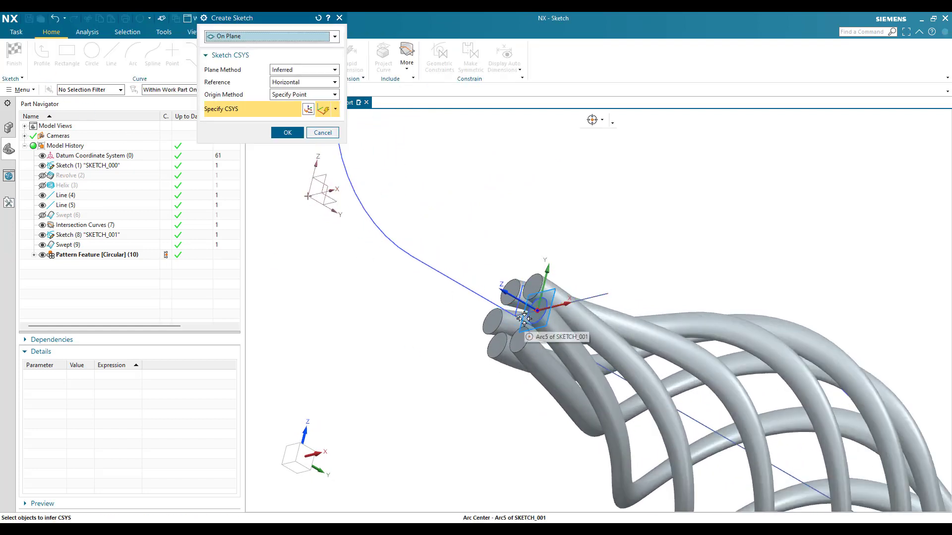
{"action": "left_click", "coordinate": [44, 175]}
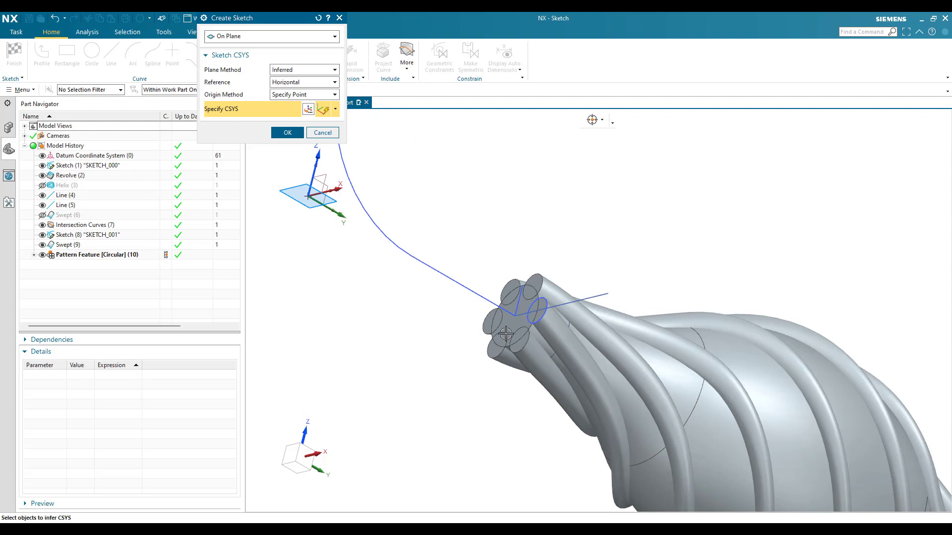
{"action": "left_click", "coordinate": [525, 305]}
{"action": "middle_click", "coordinate": [428, 328]}
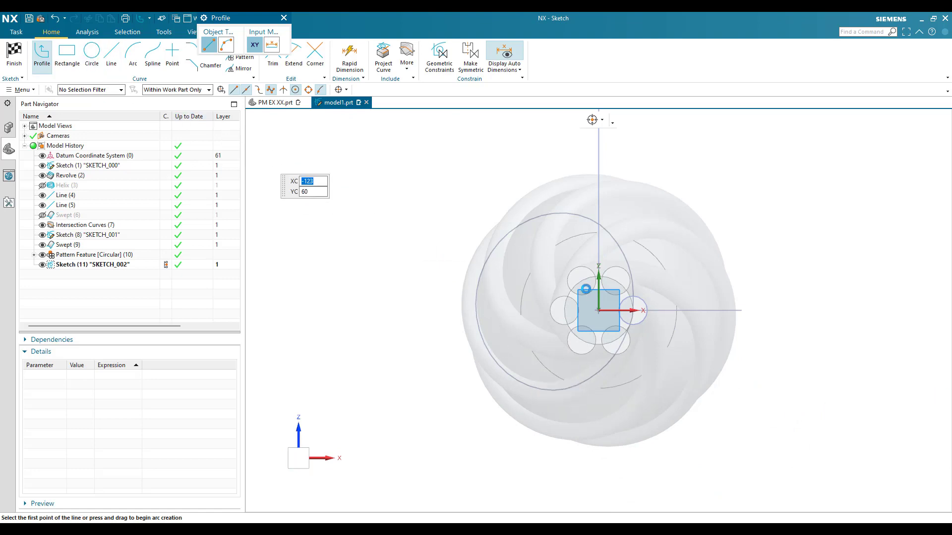
Sketch a 36 mm diameter circle centred on the sketch origin around the six wire ends, and finish the sketch.
{"action": "scroll", "coordinate": [586, 293], "scroll_direction": "up", "scroll_amount": 3}
{"action": "key", "text": "o"}
{"action": "left_click", "coordinate": [599, 310]}
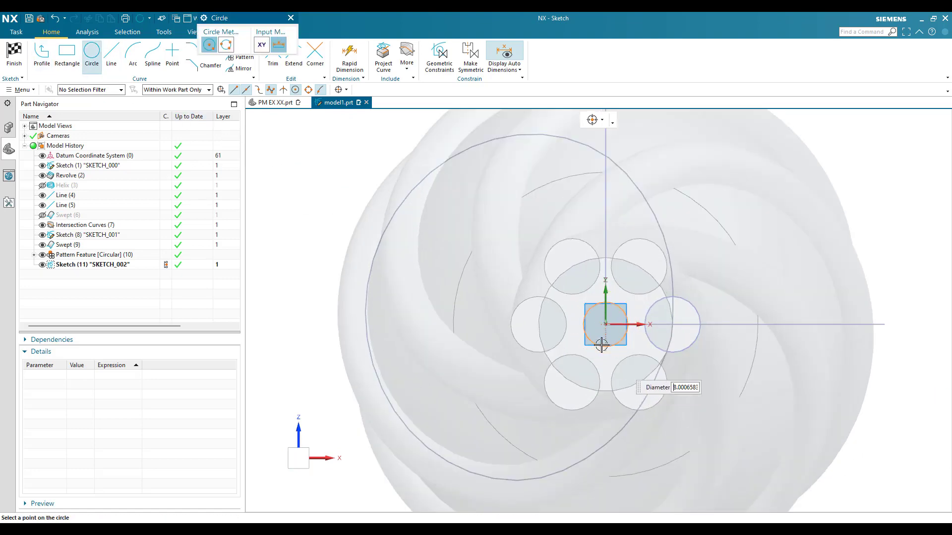
{"action": "type", "text": "36"}
{"action": "key", "text": "Return"}
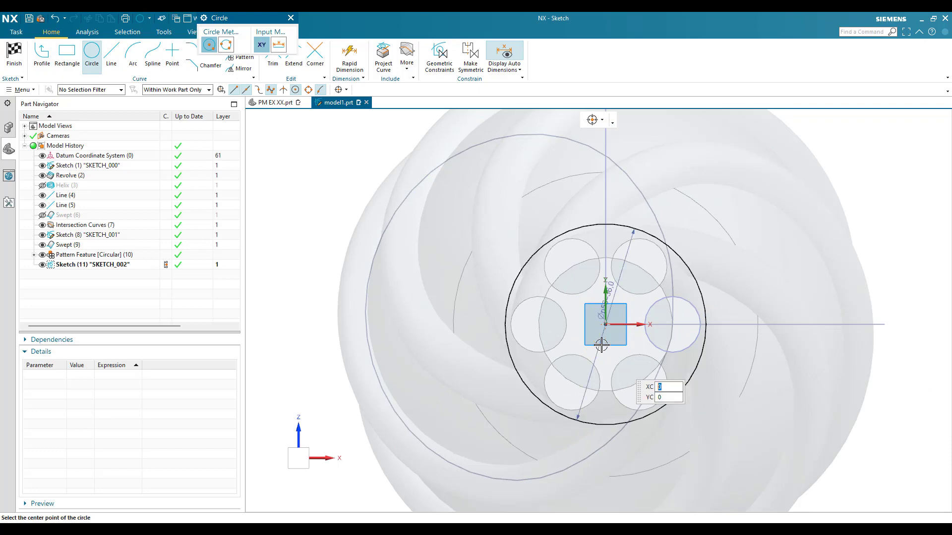
{"action": "key", "text": "Escape"}
{"action": "left_click", "coordinate": [14, 55]}
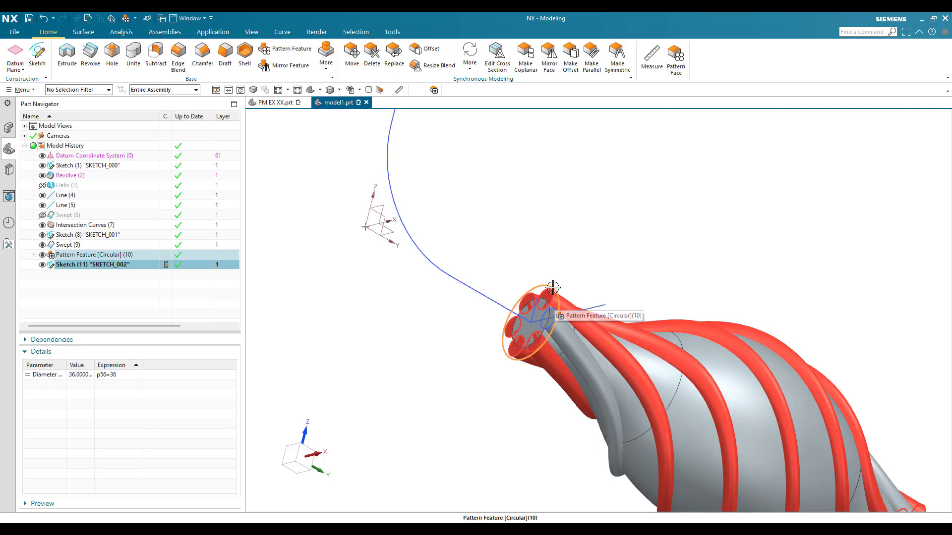
Sweep the 36 mm circle as a solid along the path's short line, bend arc and long straight line to form the handle arm.
{"action": "scroll", "coordinate": [517, 323], "scroll_direction": "down", "scroll_amount": 3}
{"action": "mouse_move", "coordinate": [466, 317]}
{"action": "middle_mouse_down"}
{"action": "mouse_move", "coordinate": [448, 321]}
{"action": "mouse_move", "coordinate": [419, 302]}
{"action": "mouse_move", "coordinate": [441, 342]}
{"action": "middle_mouse_up"}
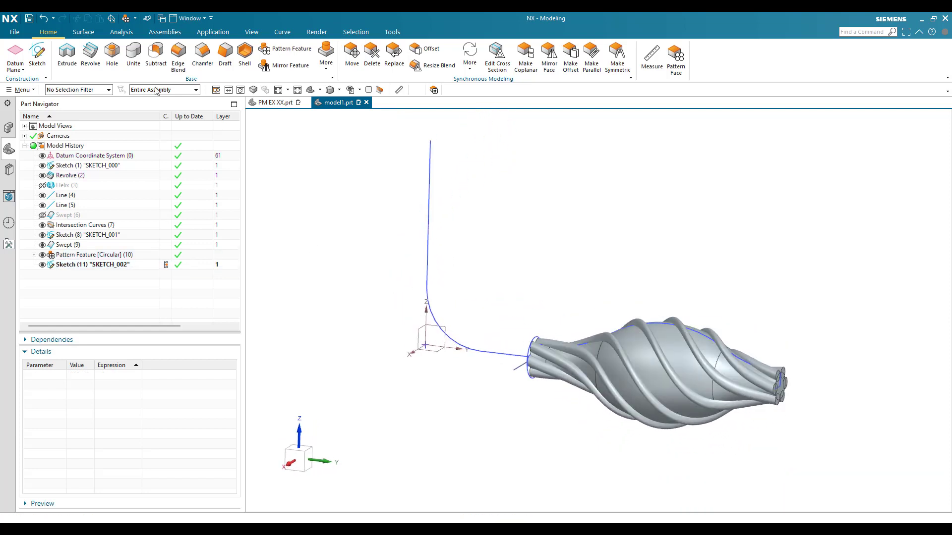
{"action": "left_click", "coordinate": [83, 32]}
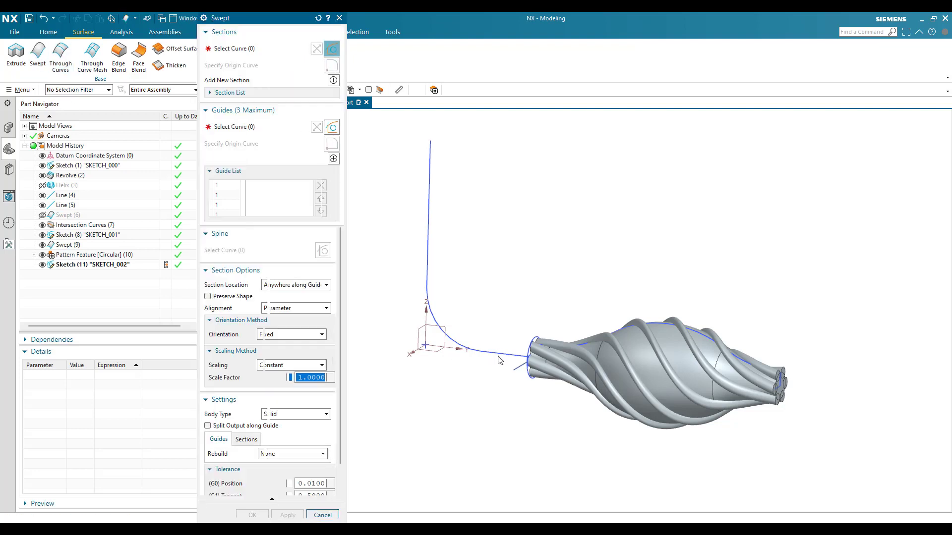
{"action": "left_click", "coordinate": [482, 353]}
{"action": "middle_click", "coordinate": [480, 353]}
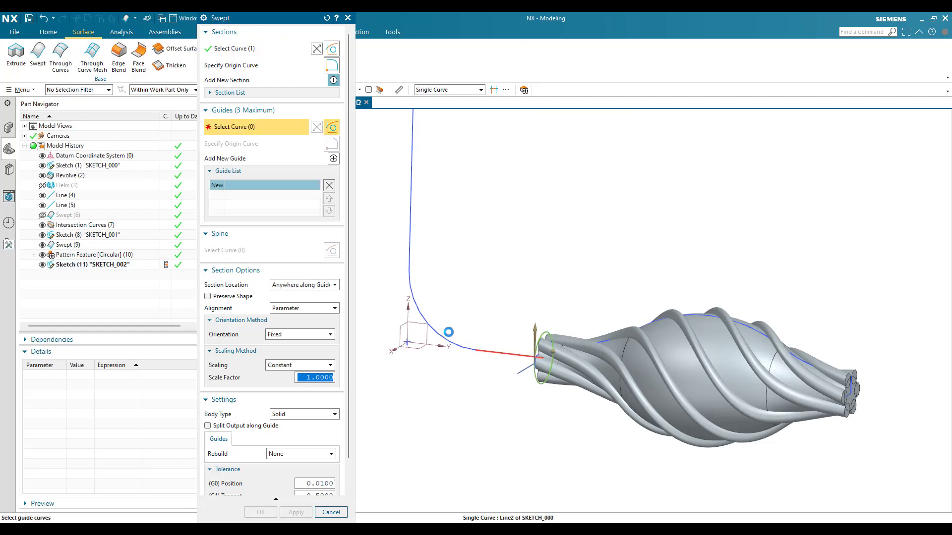
{"action": "left_click", "coordinate": [435, 327]}
{"action": "left_click", "coordinate": [421, 280]}
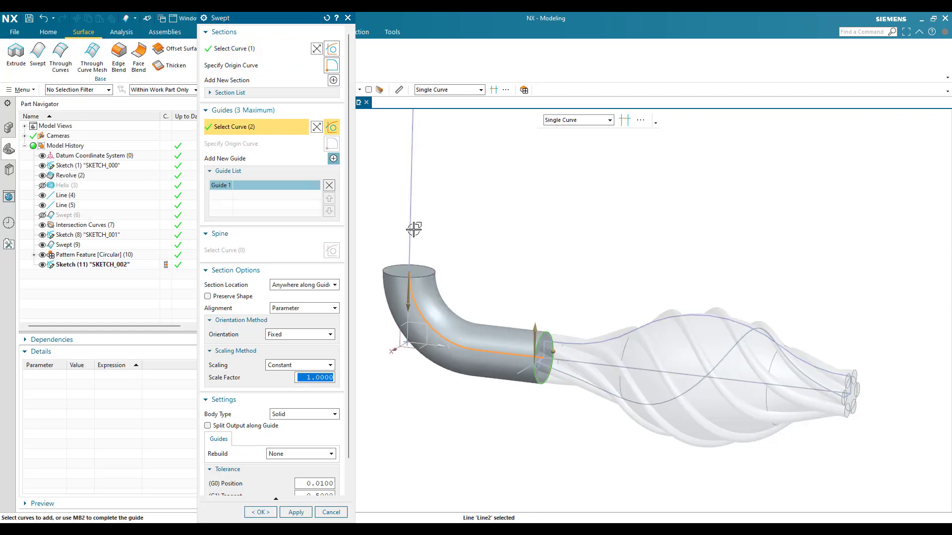
{"action": "left_click", "coordinate": [416, 218]}
{"action": "scroll", "coordinate": [537, 297], "scroll_direction": "down", "scroll_amount": 1}
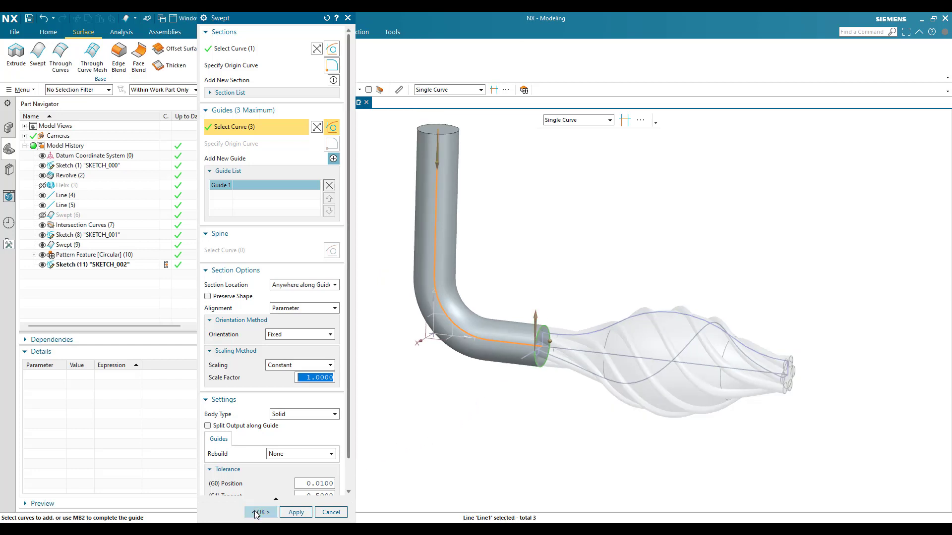
{"action": "left_click", "coordinate": [259, 513]}
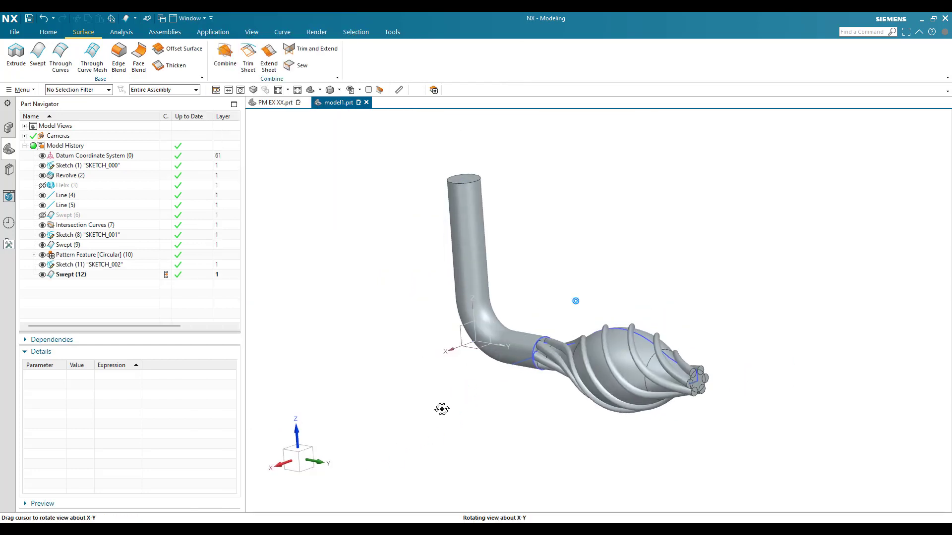
Hide the revolved body inside the six-wire cage.
{"action": "scroll", "coordinate": [476, 322], "scroll_direction": "up", "scroll_amount": 4}
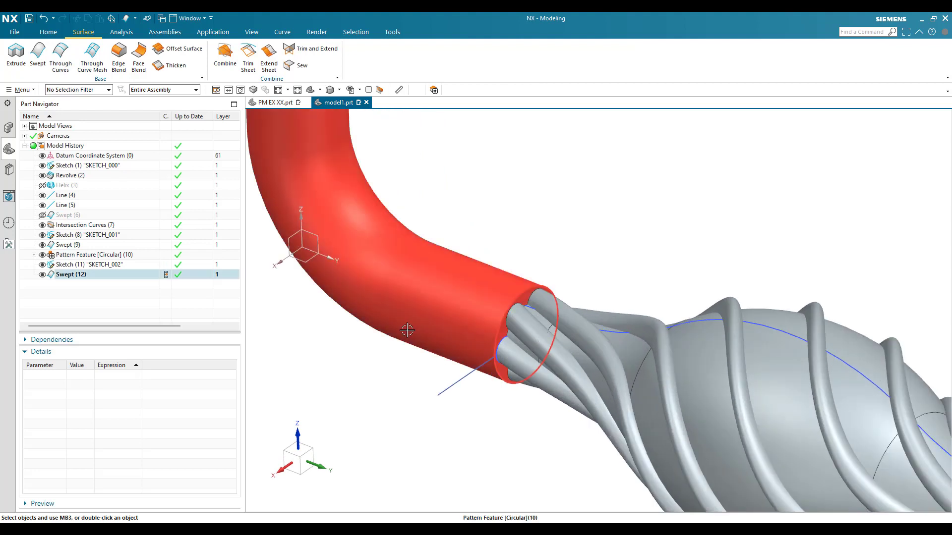
{"action": "scroll", "coordinate": [477, 323], "scroll_direction": "down", "scroll_amount": 5}
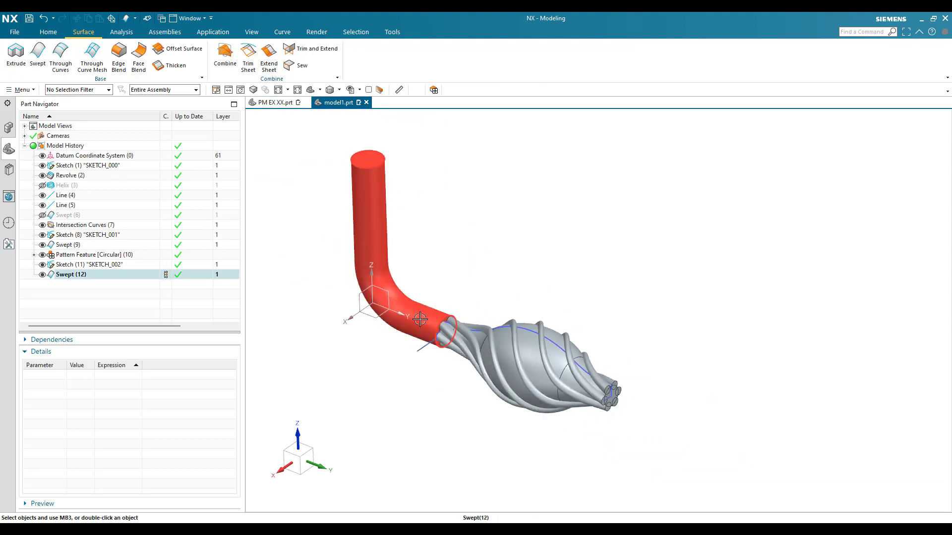
{"action": "left_click", "coordinate": [456, 365]}
{"action": "key", "text": "ctrl+b"}
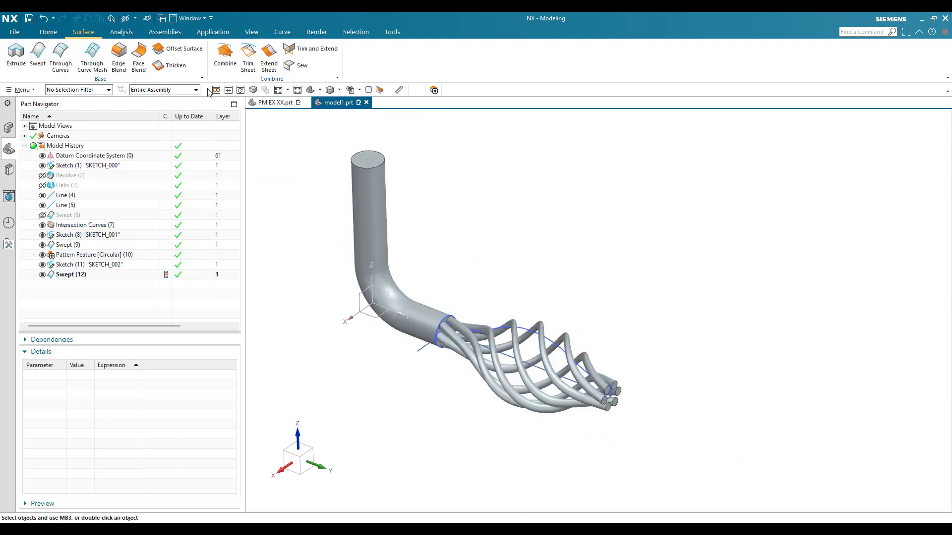
Mirror the swept handle arm about a bisector plane between the arm's inner end face and a wire's far end face.
{"action": "left_click", "coordinate": [48, 31]}
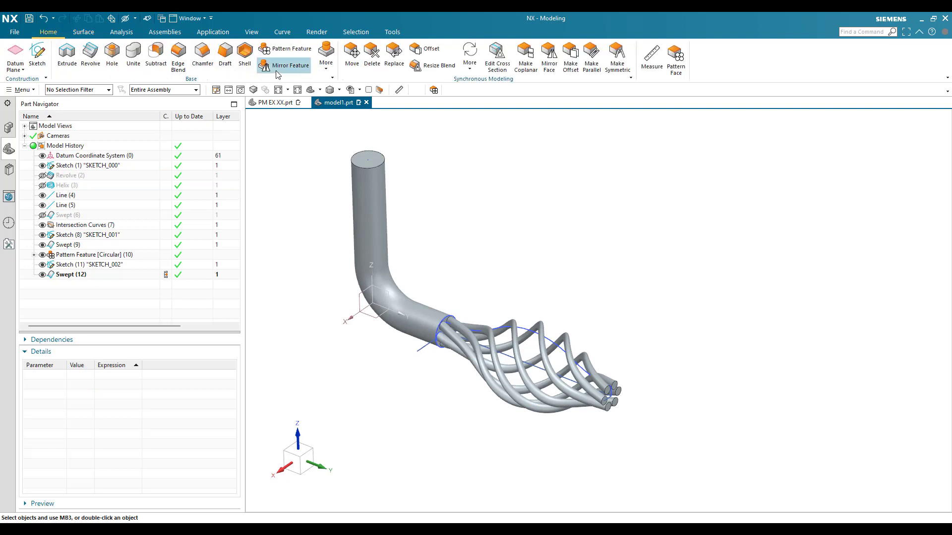
{"action": "left_click", "coordinate": [71, 274]}
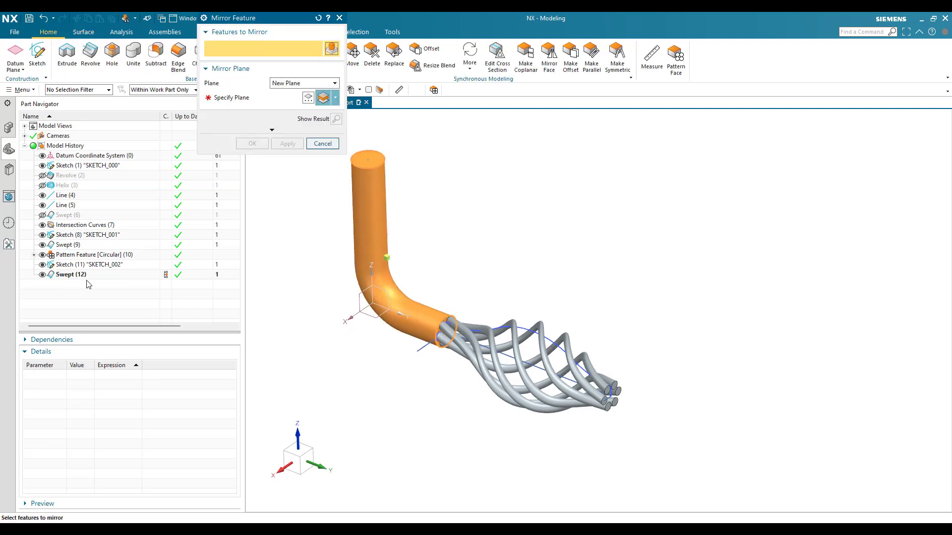
{"action": "left_click", "coordinate": [337, 99]}
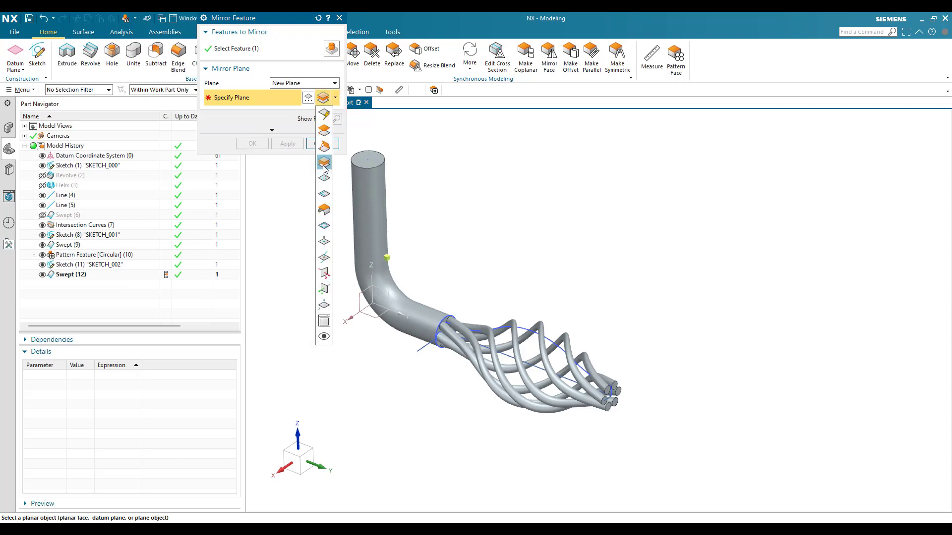
{"action": "left_click", "coordinate": [323, 163]}
{"action": "scroll", "coordinate": [427, 364], "scroll_direction": "up", "scroll_amount": 6}
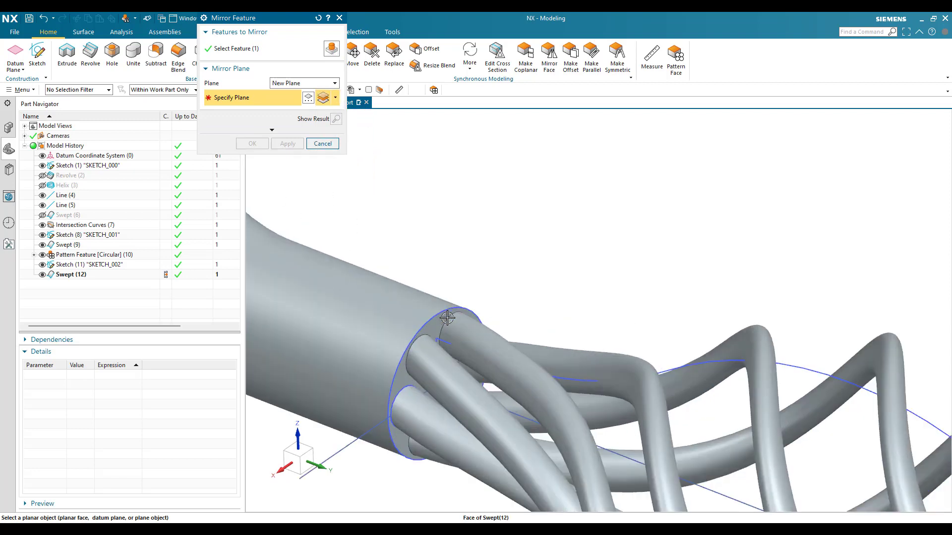
{"action": "scroll", "coordinate": [430, 330], "scroll_direction": "down", "scroll_amount": 6}
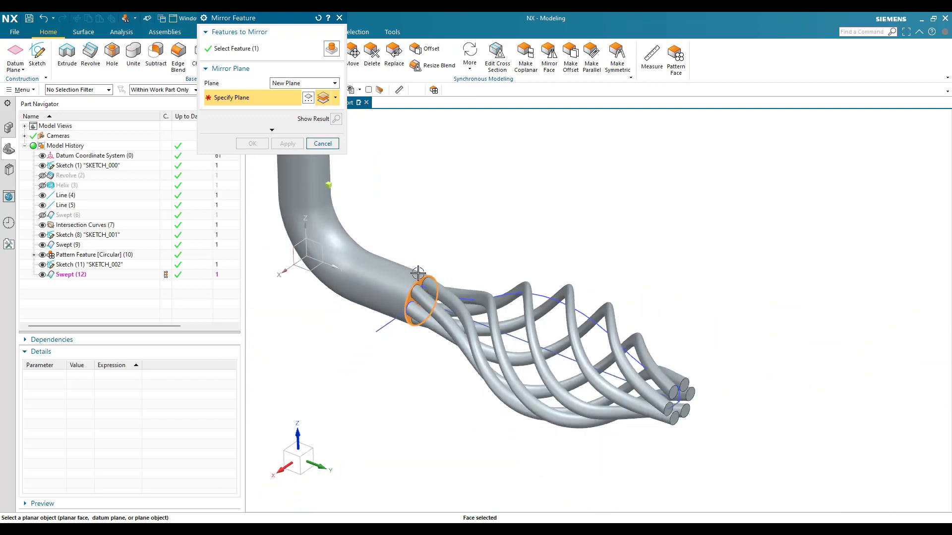
{"action": "scroll", "coordinate": [689, 393], "scroll_direction": "up", "scroll_amount": 5}
{"action": "left_click", "coordinate": [690, 393]}
{"action": "scroll", "coordinate": [808, 405], "scroll_direction": "down", "scroll_amount": 5}
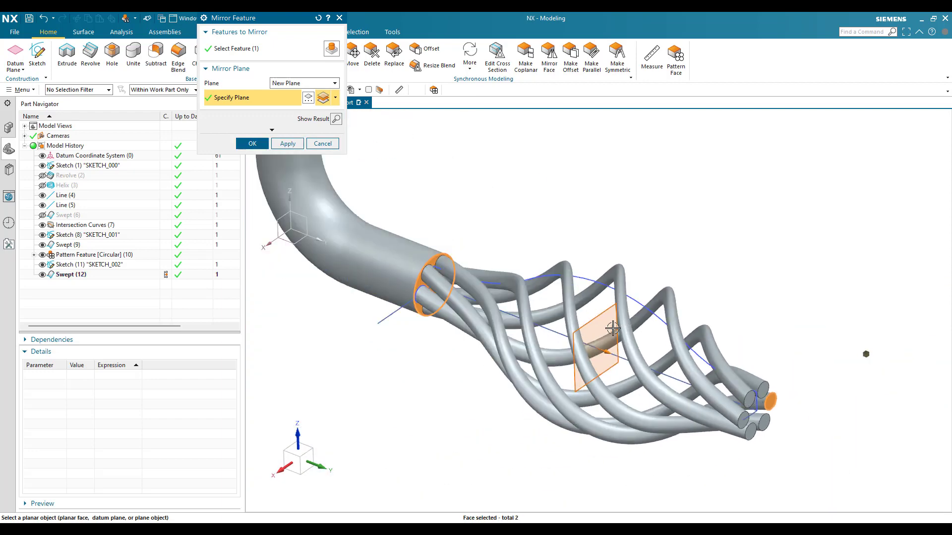
{"action": "left_click", "coordinate": [252, 143]}
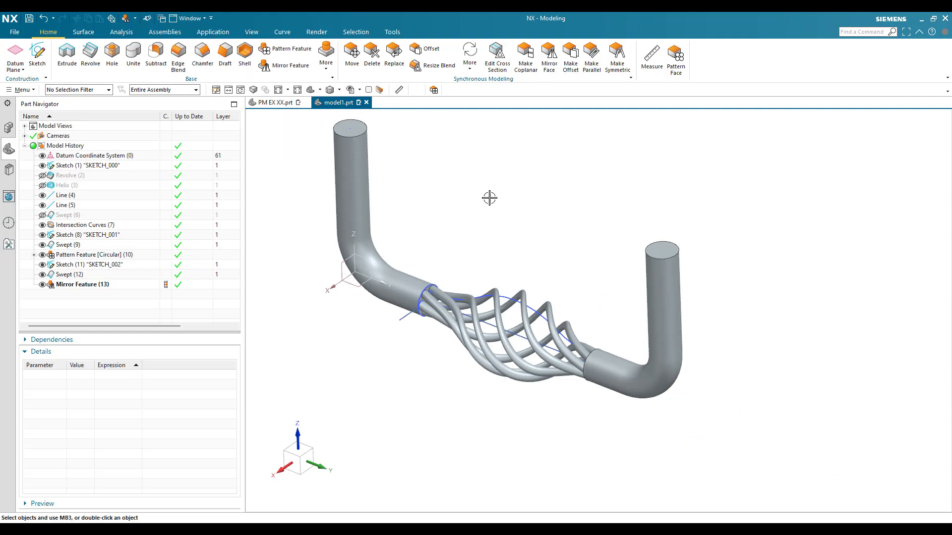
Unite the original handle arm as target with the six cage wires and the mirrored arm as tool bodies.
{"action": "key", "text": "ctrl+f"}
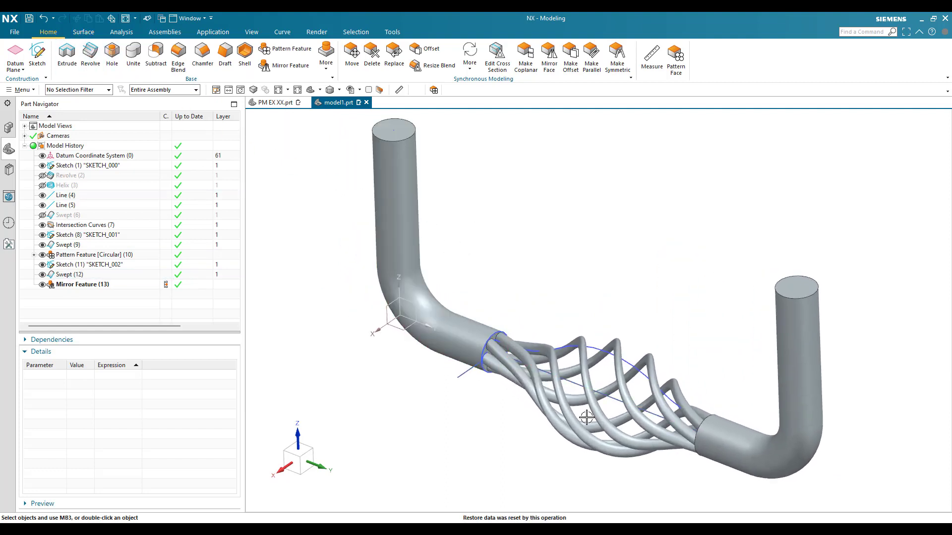
{"action": "left_click", "coordinate": [134, 65]}
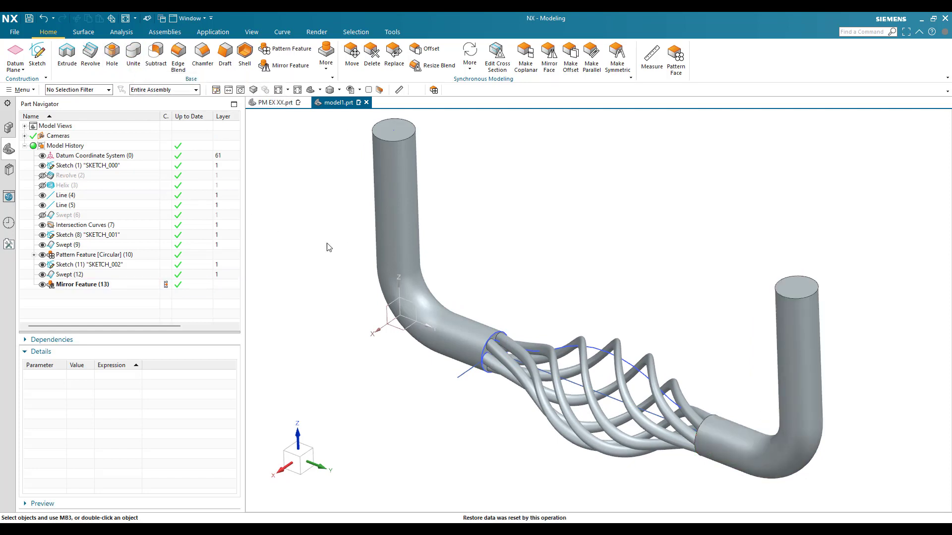
{"action": "left_click", "coordinate": [411, 206]}
{"action": "scroll", "coordinate": [466, 281], "scroll_direction": "down", "scroll_amount": 3}
{"action": "left_click_drag", "start_coordinate": [375, 160], "coordinate": [759, 503]}
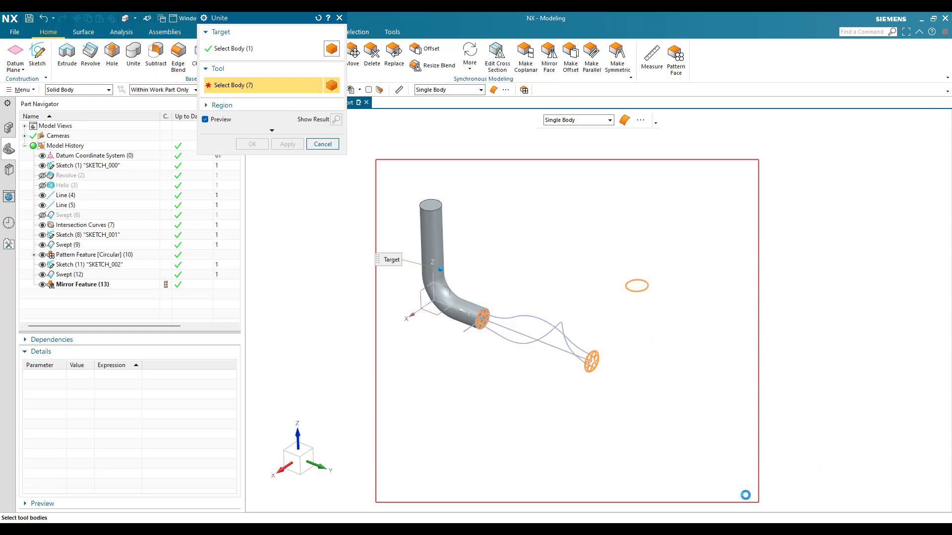
{"action": "left_click", "coordinate": [260, 145]}
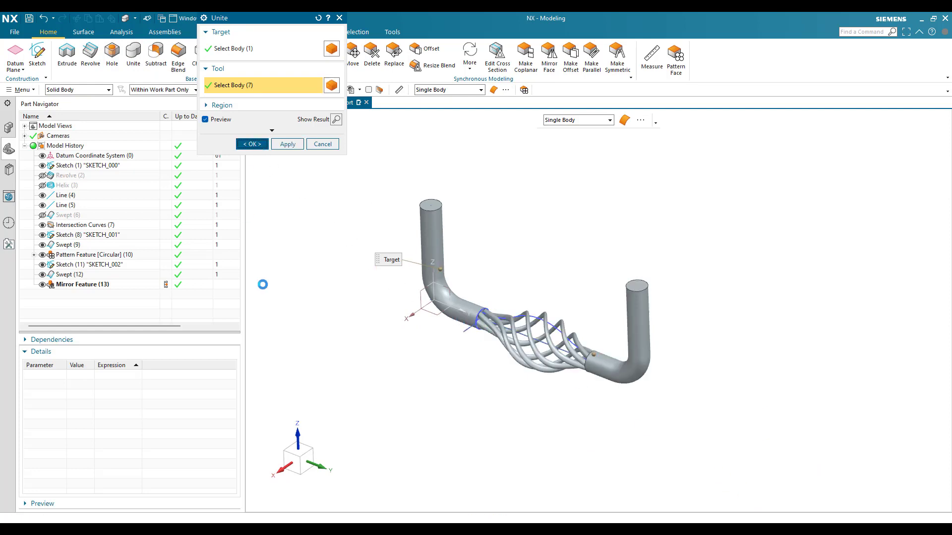
{"action": "right_click", "coordinate": [346, 272]}
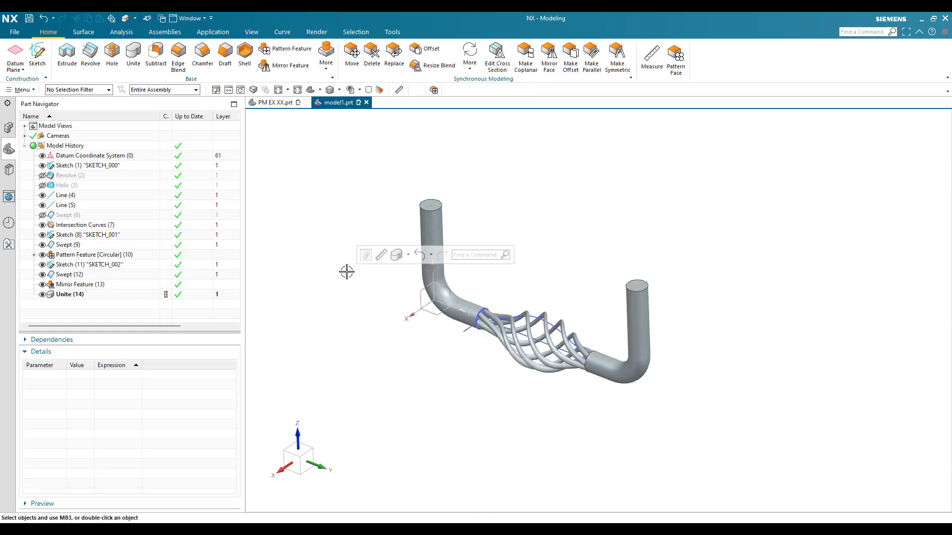
Hide all objects in the part and show only the solid bodies.
{"action": "key", "text": "ctrl+w"}
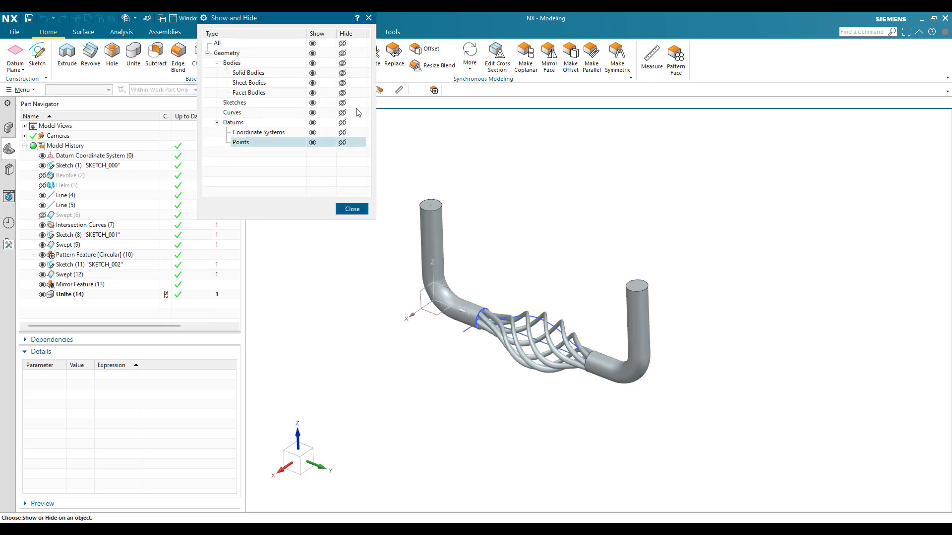
{"action": "left_click", "coordinate": [342, 43]}
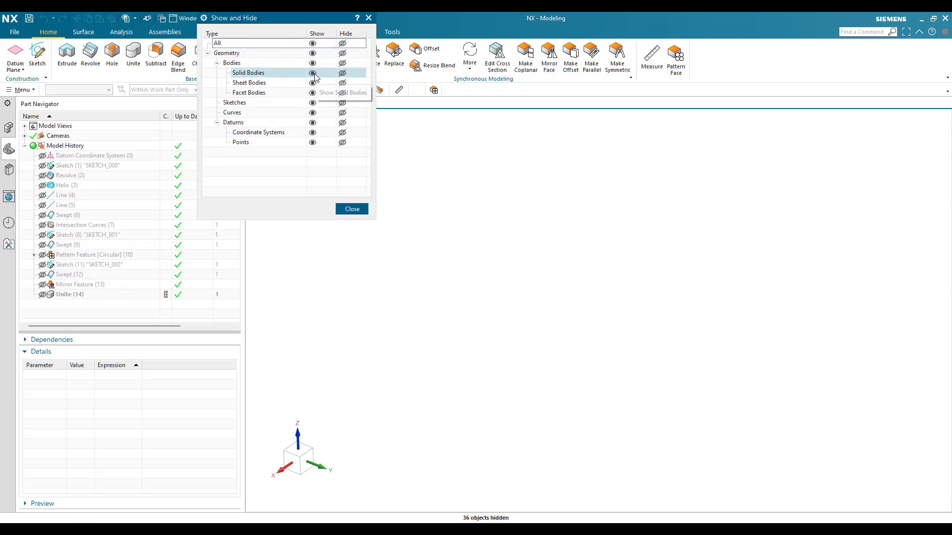
{"action": "left_click", "coordinate": [312, 74]}
{"action": "left_click", "coordinate": [351, 209]}
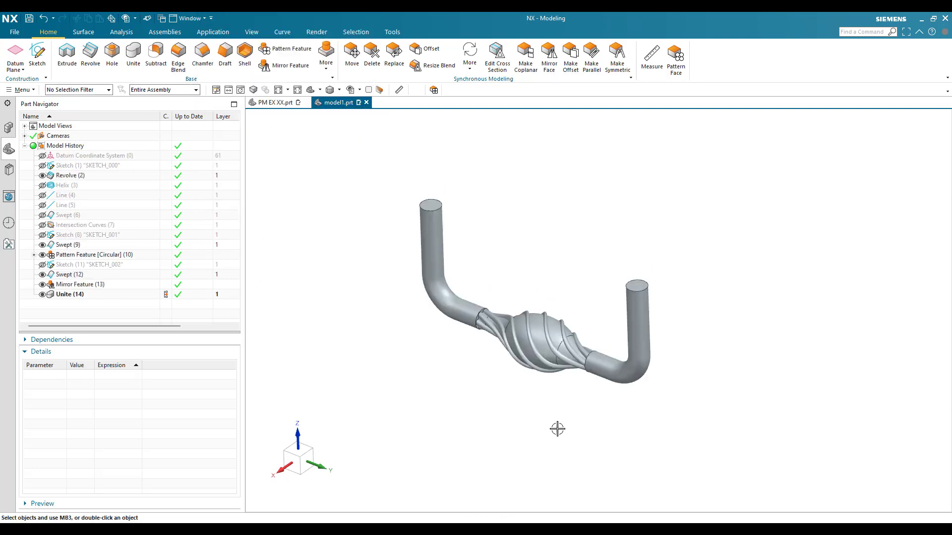
Hide the revolved bulb body inside the wire cage again.
{"action": "scroll", "coordinate": [549, 347], "scroll_direction": "up", "scroll_amount": 5}
{"action": "left_click", "coordinate": [501, 274]}
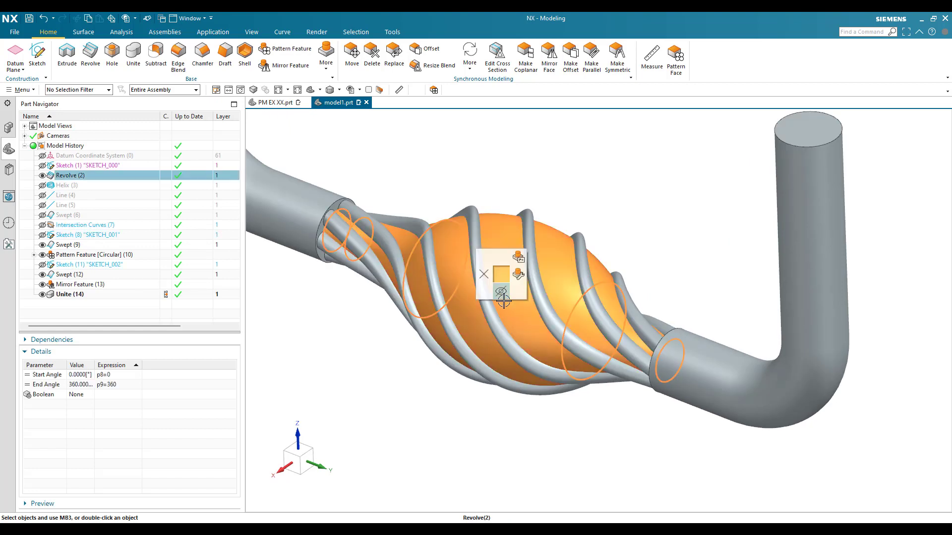
{"action": "key", "text": "ctrl+b"}
Examine the united handle from another angle and in wireframe display, and return to the shaded display.
{"action": "scroll", "coordinate": [550, 355], "scroll_direction": "down", "scroll_amount": 3}
{"action": "middle_click_drag", "start_coordinate": [552, 354], "coordinate": [425, 356]}
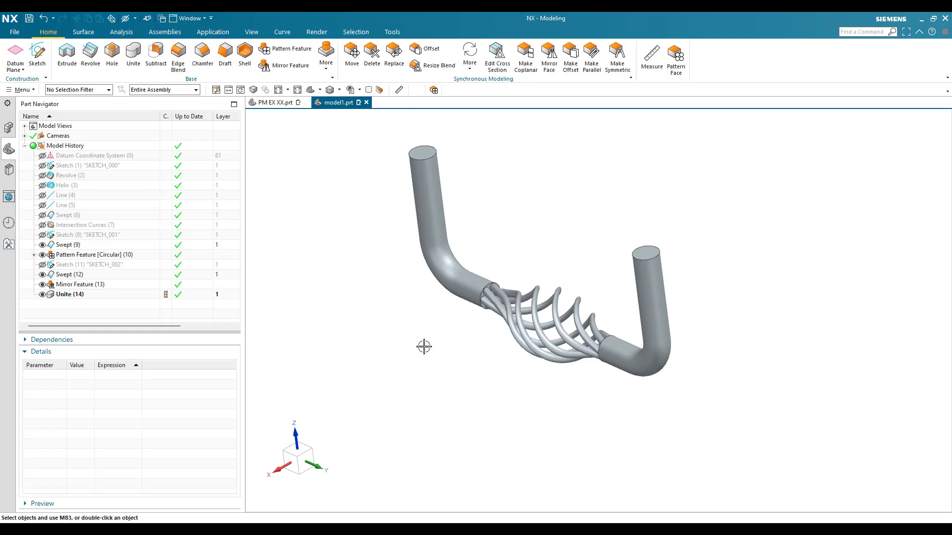
{"action": "key", "text": "alt+w"}
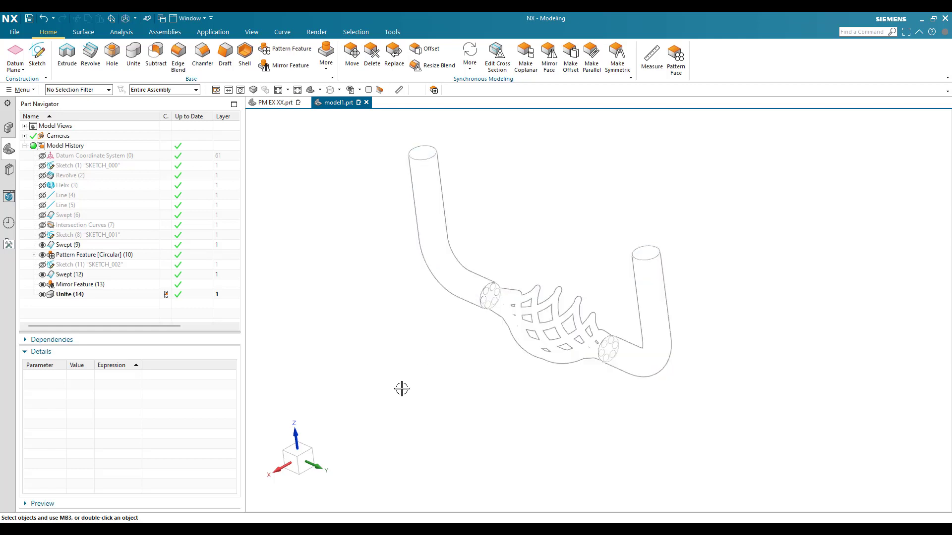
{"action": "right_click_drag", "start_coordinate": [391, 336], "coordinate": [402, 324]}
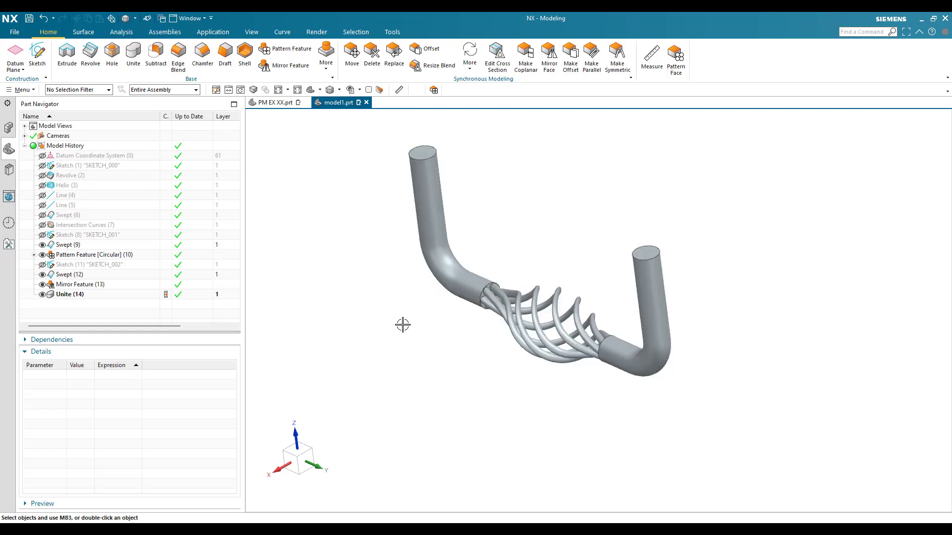